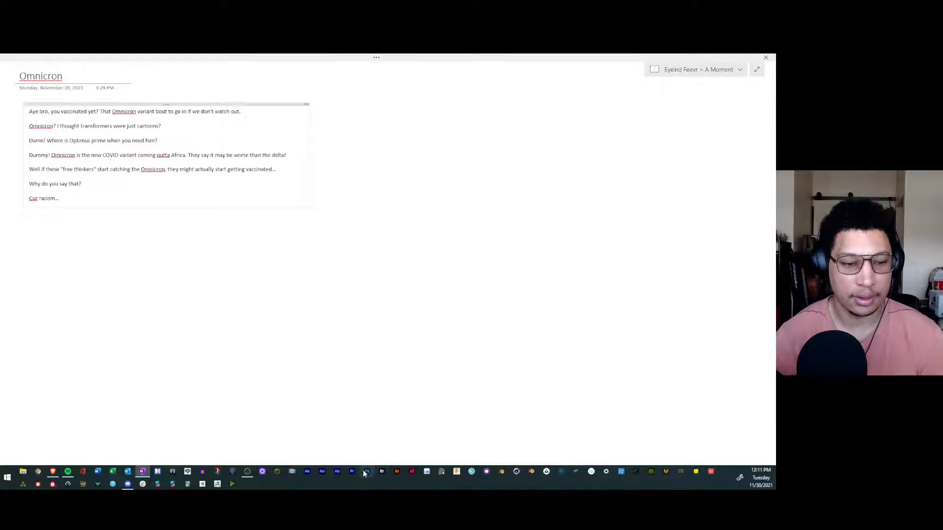
# Launch Adobe Photoshop 2021 and open the recent comic file Political Irony 7.psd
pyautogui.rightClick(368, 471)
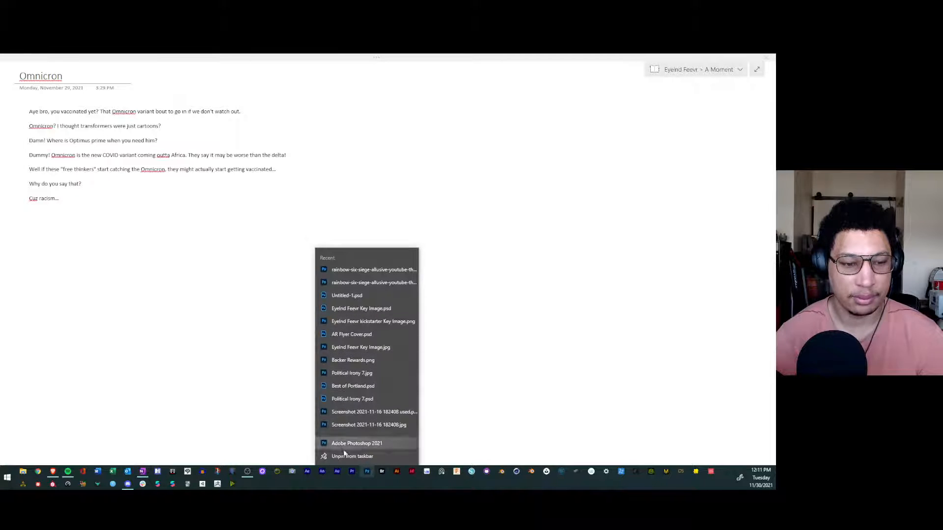
pyautogui.click(523, 431)
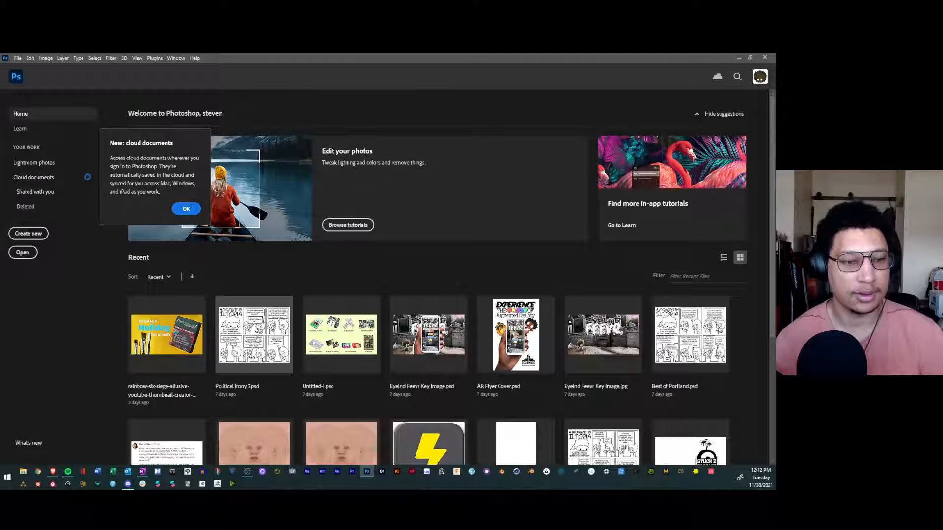
pyautogui.click(258, 337)
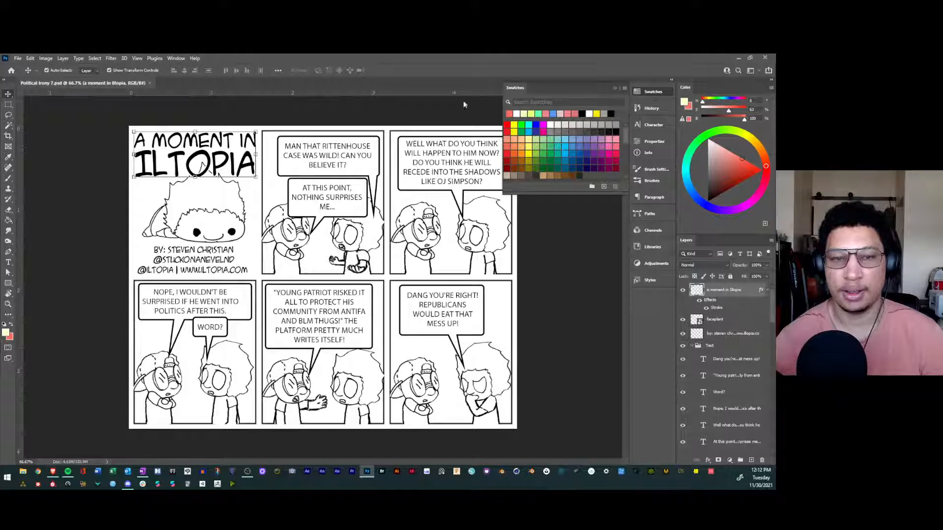
# Arrange Photoshop side by side with the OneNote script, giving Photoshop the wider share, and shrink its middle panel column to icons
pyautogui.doubleClick(464, 56)
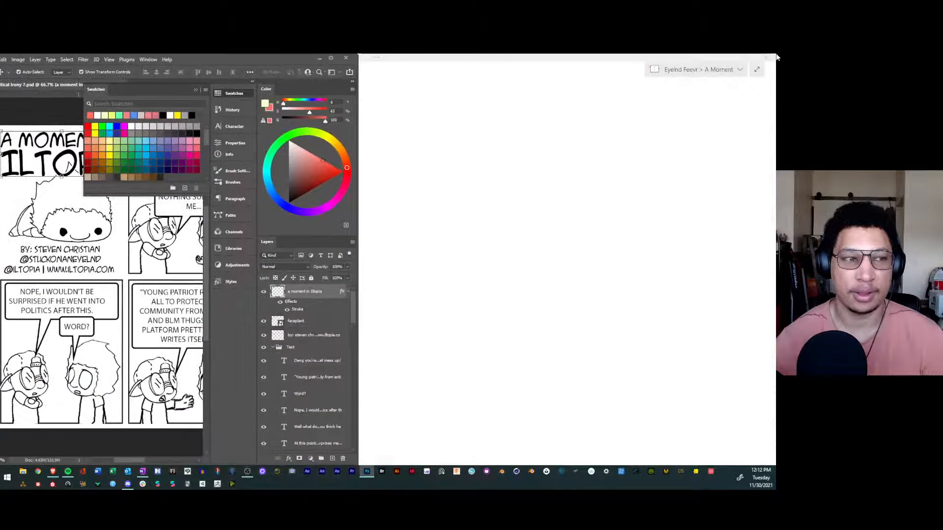
pyautogui.moveTo(311, 57); pyautogui.dragTo(1, 83)
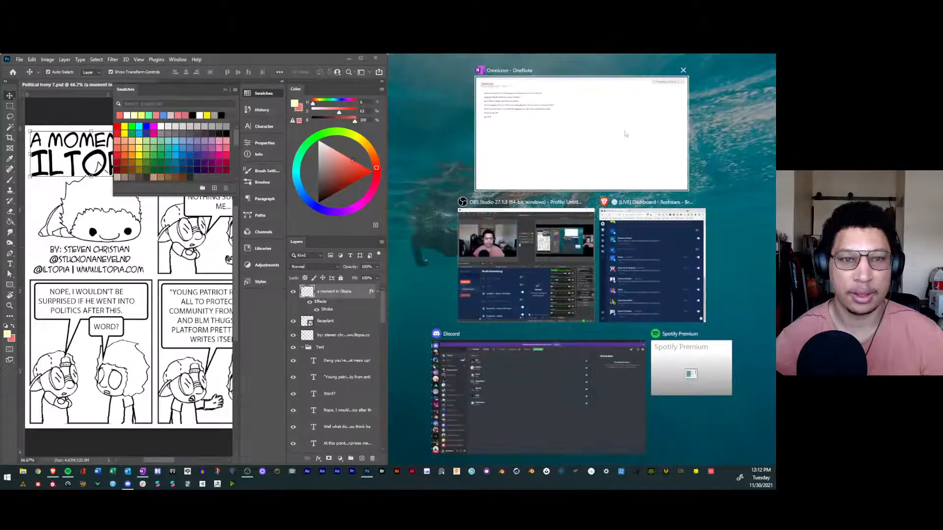
pyautogui.click(624, 133)
pyautogui.moveTo(387, 241); pyautogui.dragTo(522, 242)
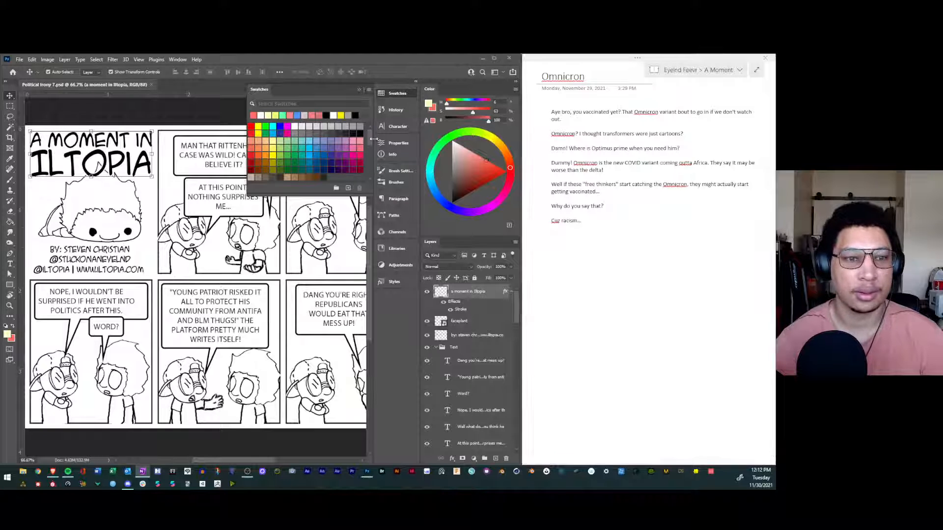
pyautogui.moveTo(373, 138); pyautogui.dragTo(403, 140)
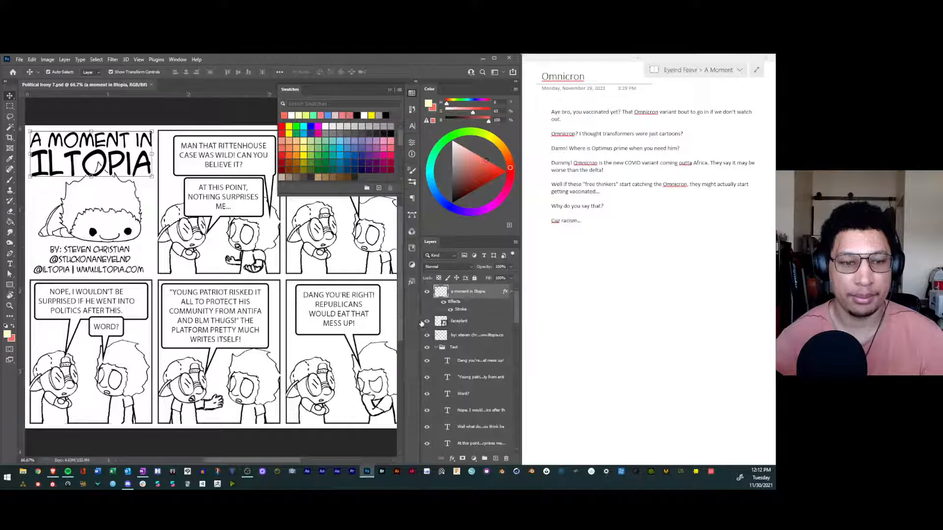
pyautogui.moveTo(417, 319); pyautogui.dragTo(421, 319)
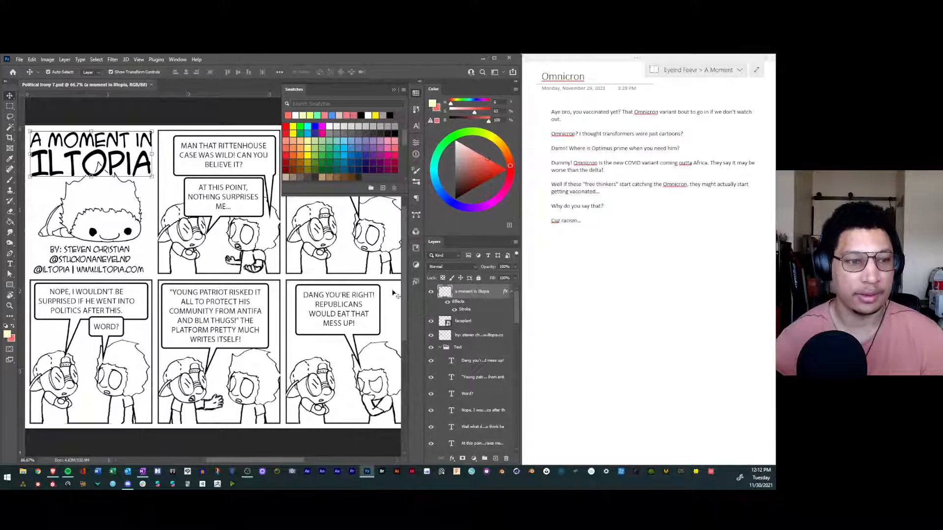
# Save the comic under the script note's title as Omnicron.psd in the A Moment in Iltopia folder
pyautogui.click(19, 60)
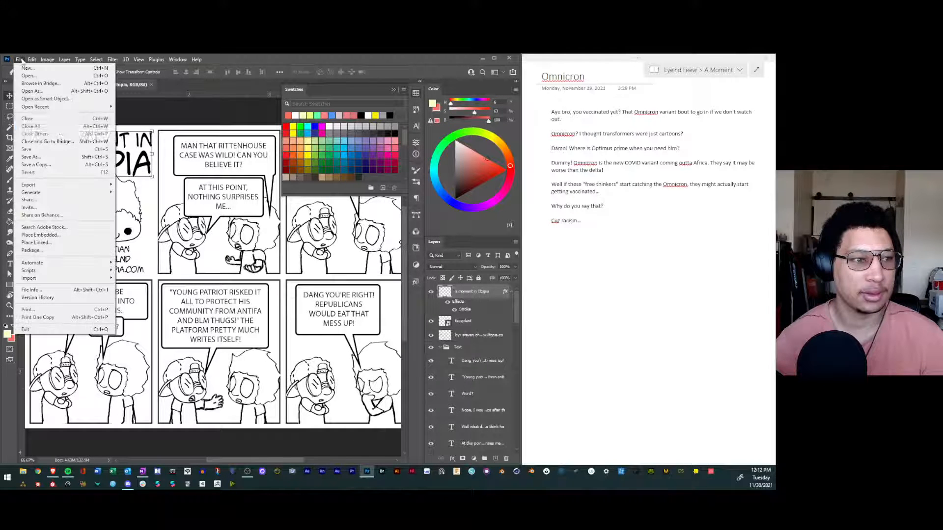
pyautogui.click(72, 157)
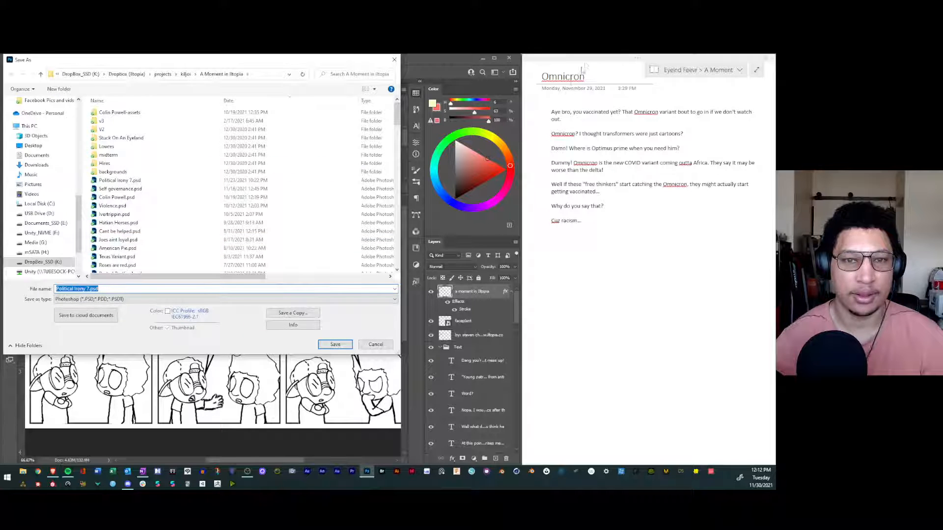
pyautogui.click(563, 77)
pyautogui.doubleClick(563, 77)
pyautogui.hotkey('ctrl', 'c')
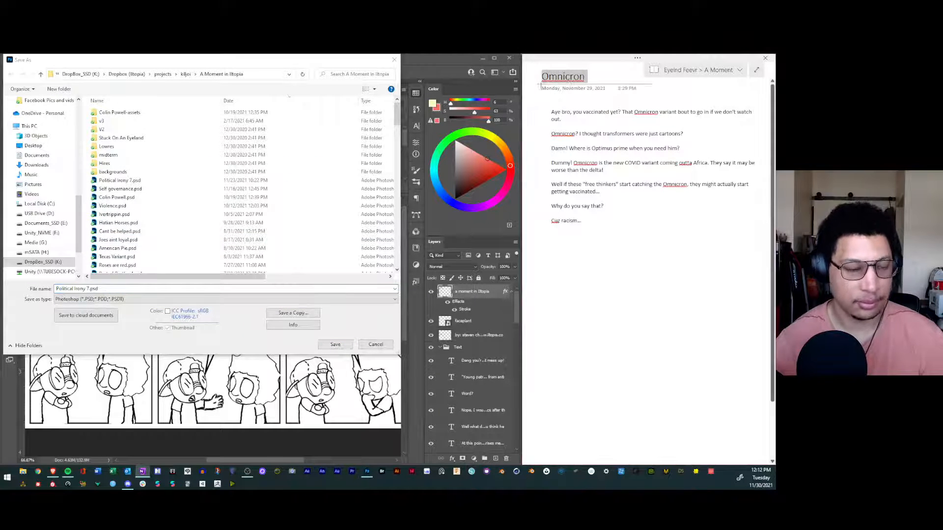
pyautogui.click(89, 289)
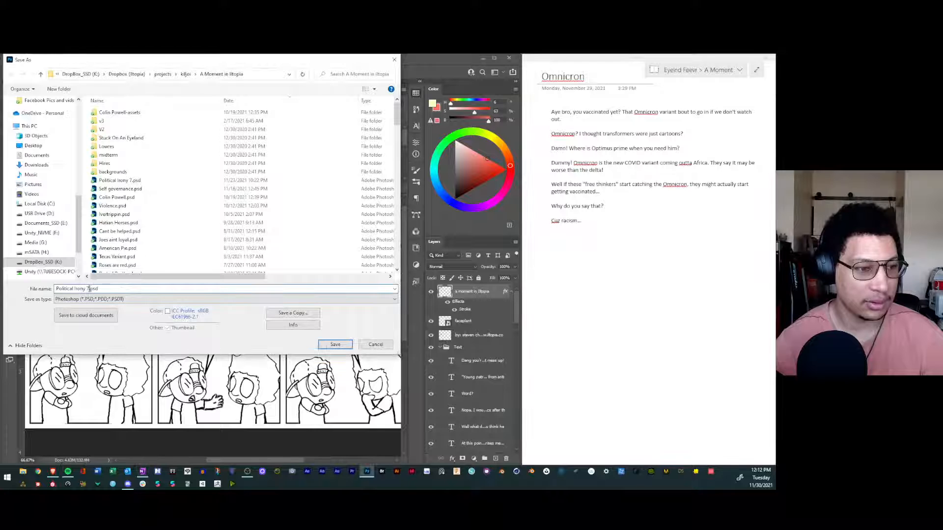
pyautogui.moveTo(89, 289); pyautogui.dragTo(31, 289)
pyautogui.hotkey('ctrl', 'v')
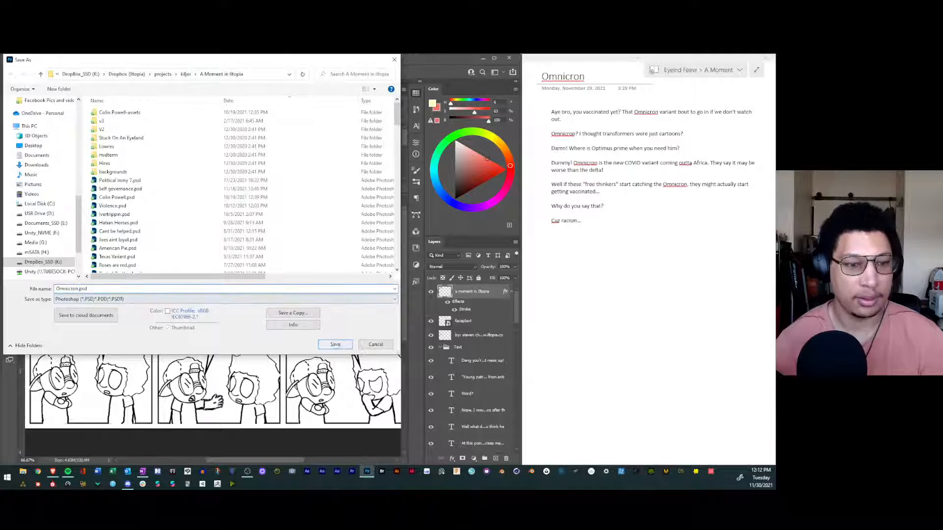
pyautogui.click(335, 344)
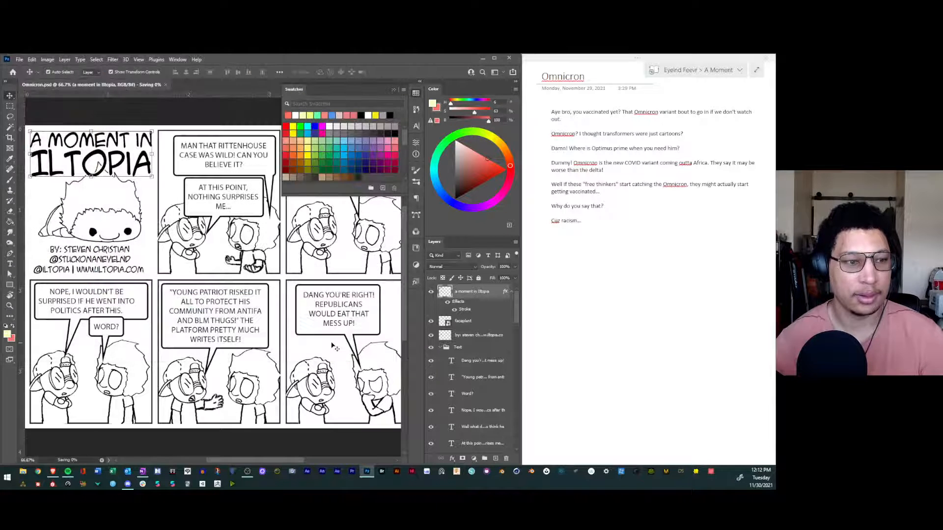
# Delete all the old dialogue text layers inside the Text group
pyautogui.click(474, 360)
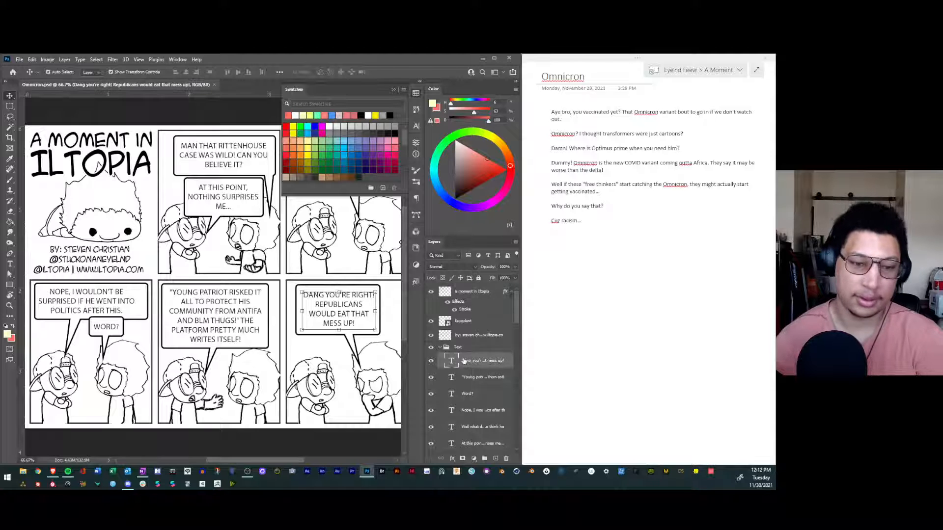
pyautogui.press('Delete')
pyautogui.press('Delete')
pyautogui.press('Delete')
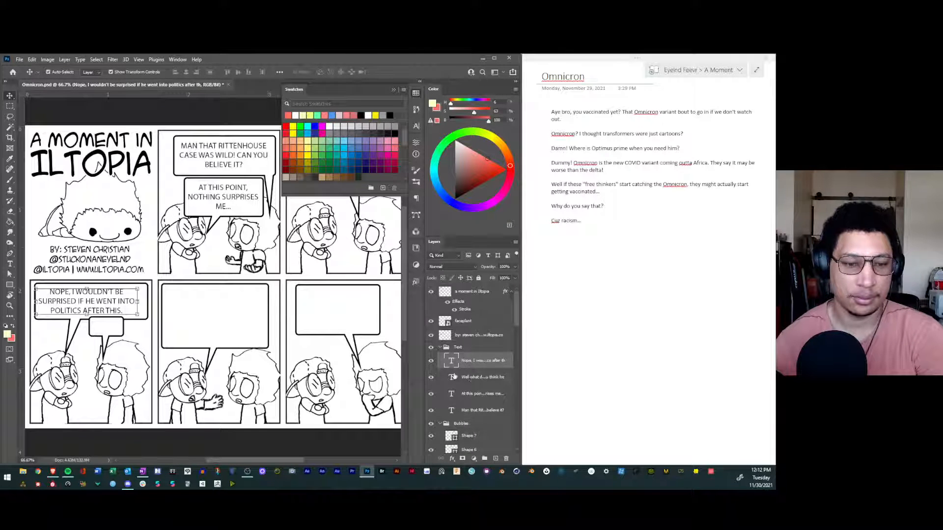
pyautogui.press('Delete')
pyautogui.press('Delete')
pyautogui.press('Delete')
pyautogui.press('Delete')
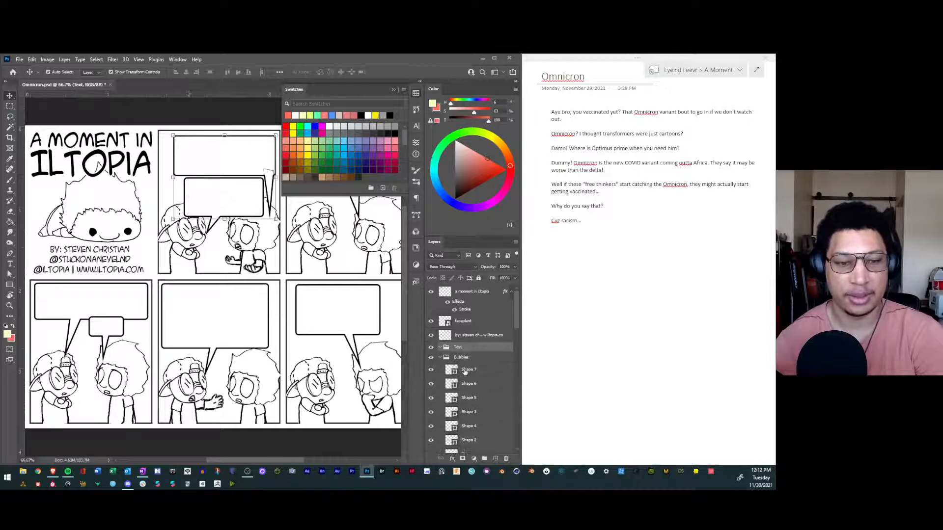
# Delete all the speech bubble shape layers inside the Bubbles group
pyautogui.click(464, 370)
pyautogui.press('Delete')
pyautogui.press('Delete')
pyautogui.press('Delete')
pyautogui.press('Delete')
pyautogui.press('Delete')
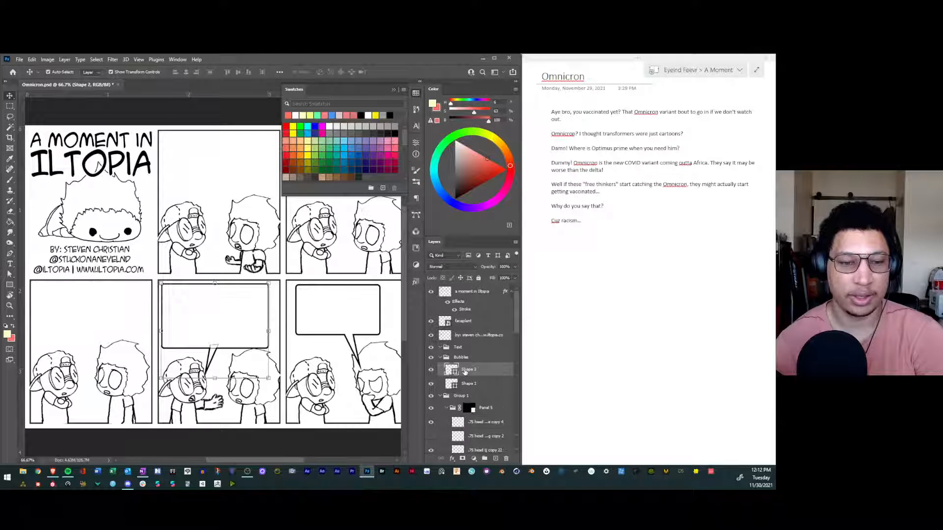
pyautogui.press('Delete')
pyautogui.press('Delete')
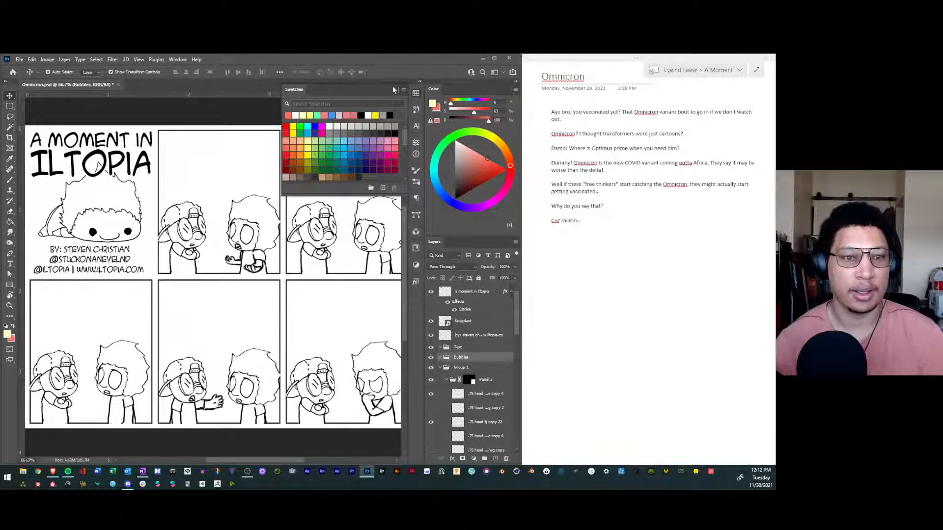
# Collapse the Swatches panel to uncover the comic page and bring all six panels into view
pyautogui.click(393, 89)
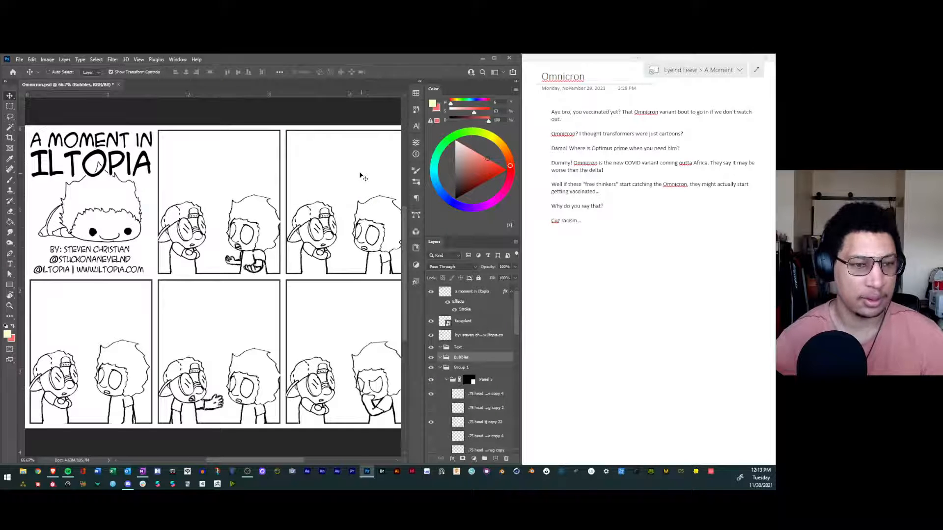
pyautogui.hscroll(1, 364, 178)
pyautogui.scroll(-1, 362, 177)
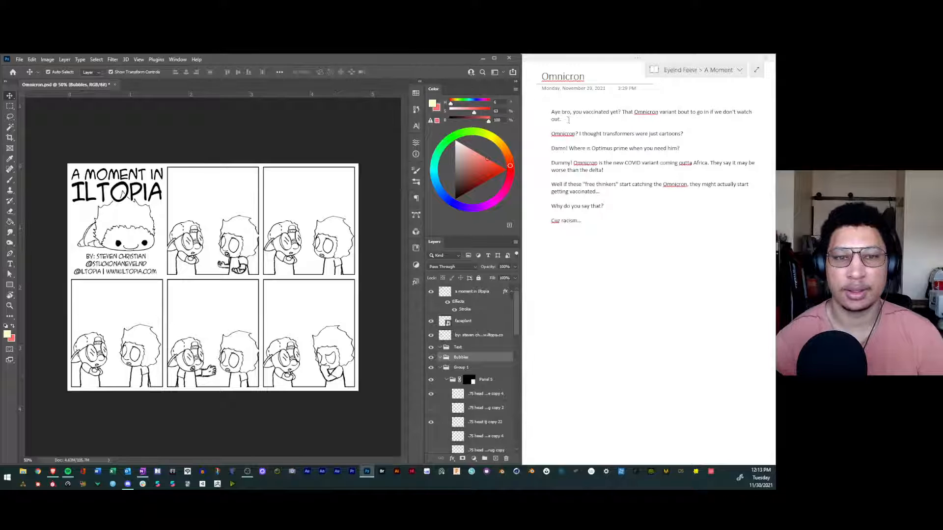
# Make the Text layer group the active one
pyautogui.click(544, 111)
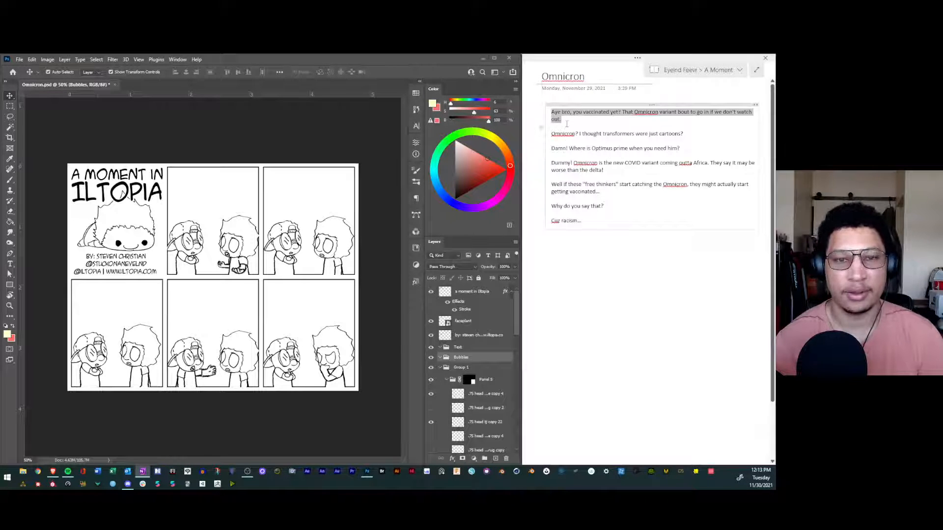
pyautogui.click(550, 76)
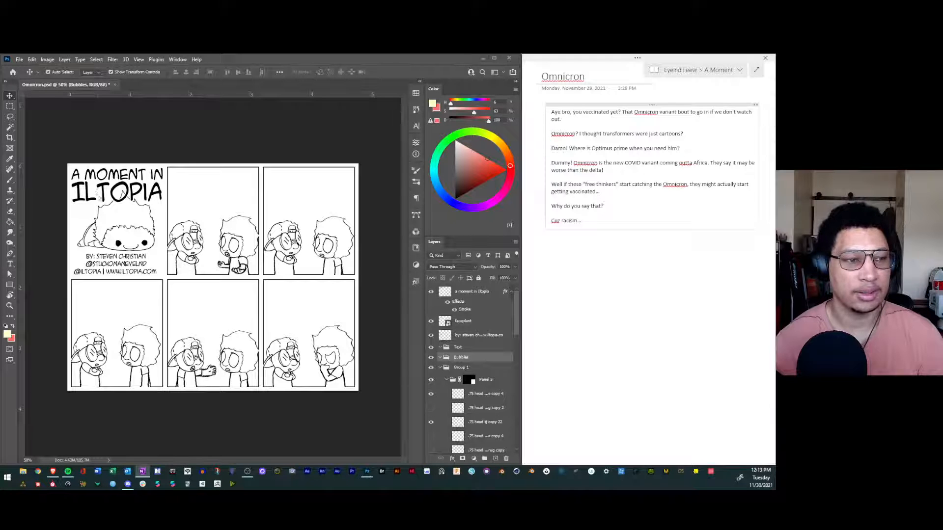
pyautogui.click(463, 348)
pyautogui.click(460, 347)
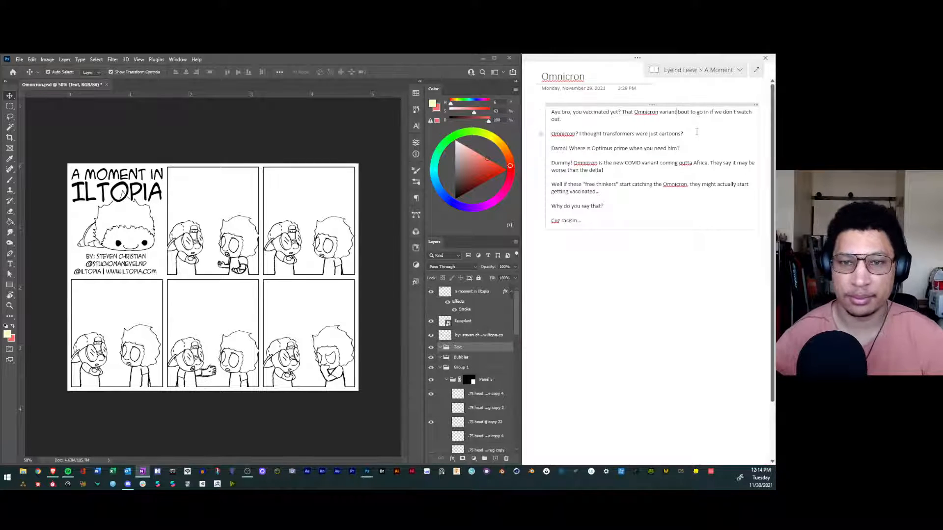
# Revise the script's first line to "variant is about to go in if we don't watch out!" and end the third line with "him?!"
pyautogui.click(679, 112)
pyautogui.write('is ')
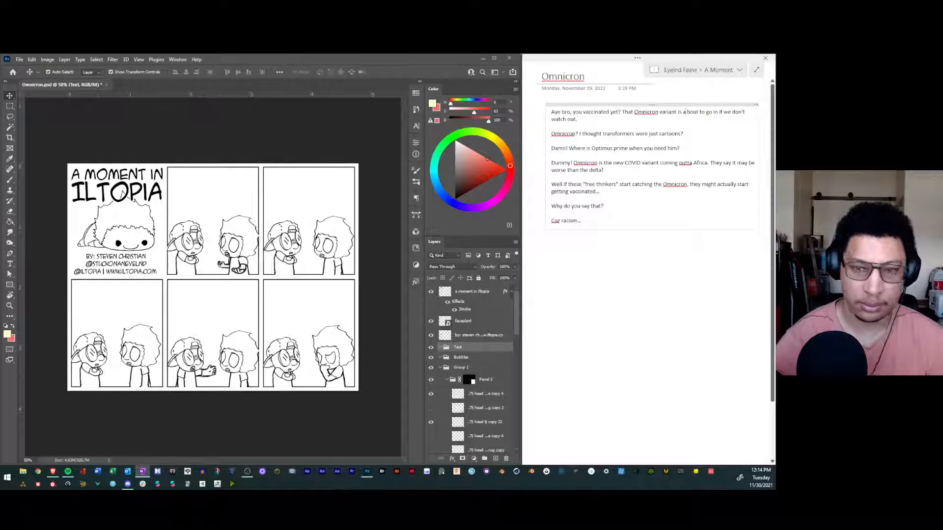
pyautogui.write('a')
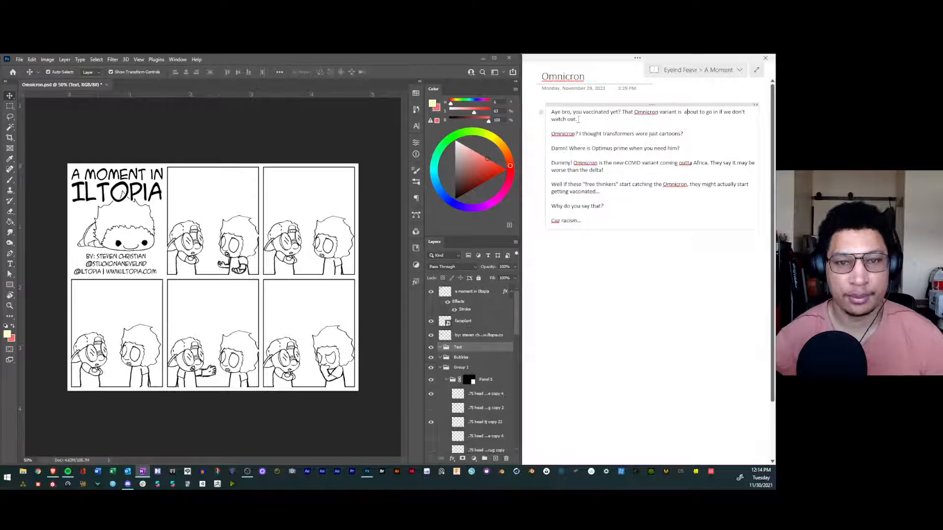
pyautogui.press('BackSpace')
pyautogui.write('!')
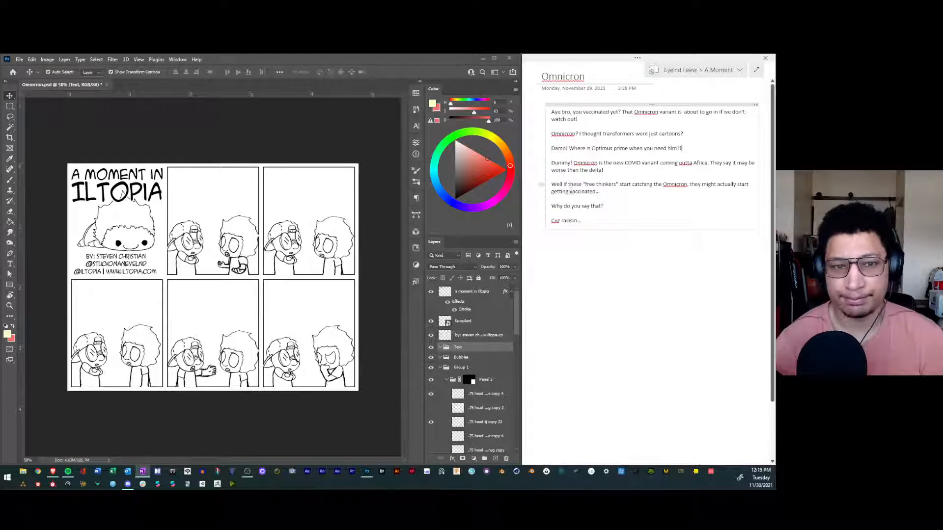
# Add a comma after "Well" in the "free thinkers" line and an apostrophe before "Cuz" in the last line
pyautogui.click(560, 184)
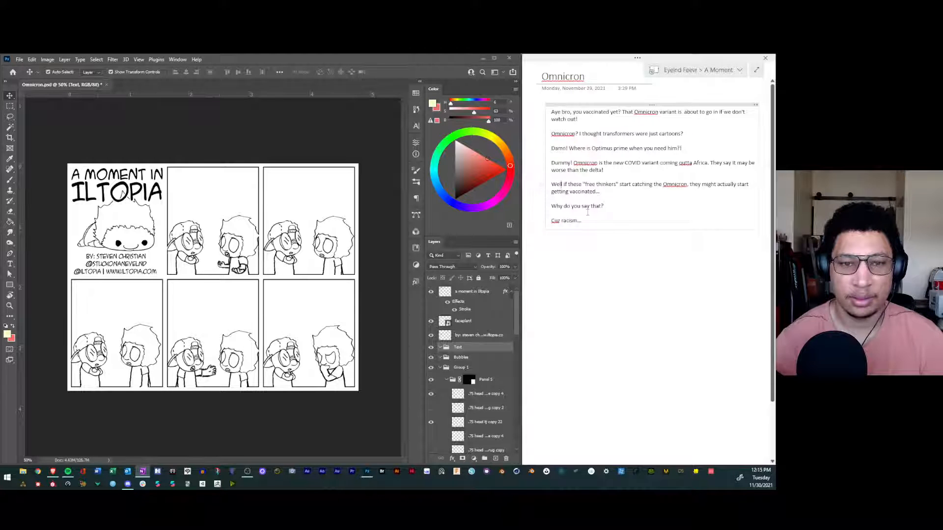
pyautogui.write(',')
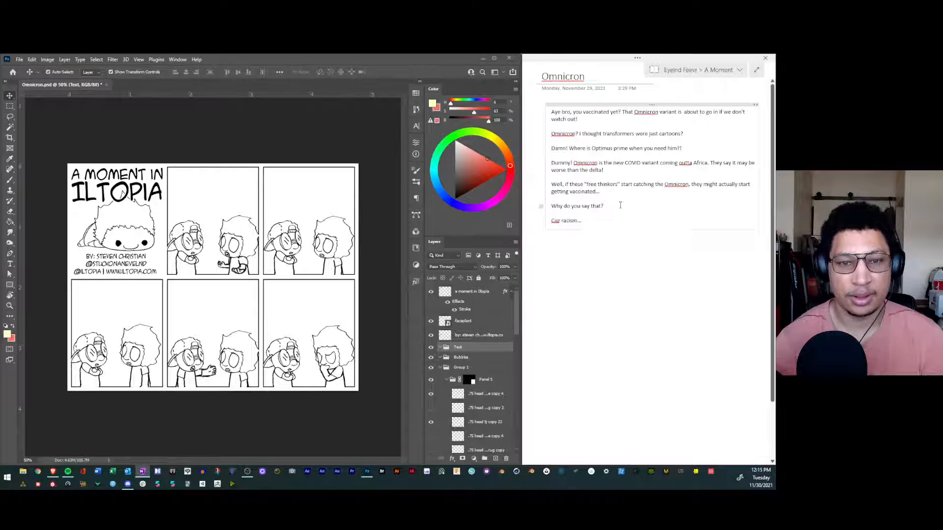
pyautogui.moveTo(598, 207); pyautogui.dragTo(551, 206)
pyautogui.click(564, 206)
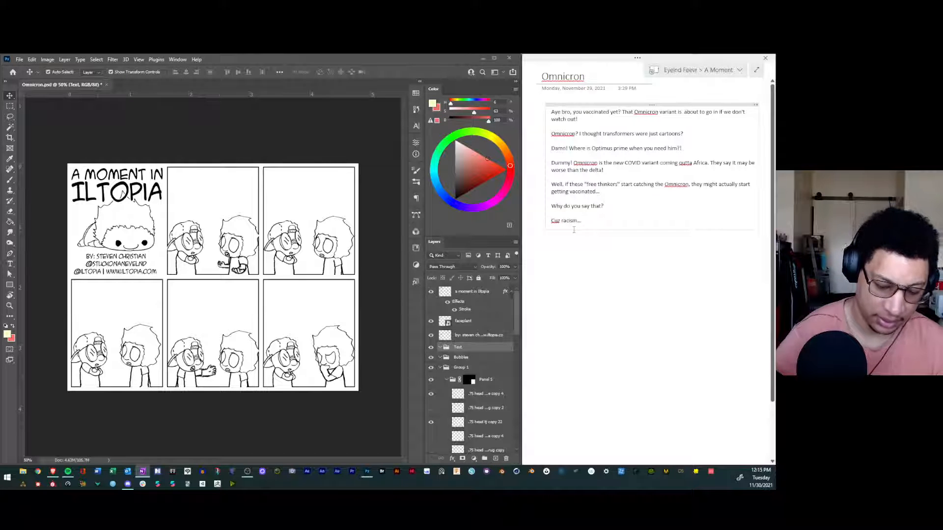
pyautogui.write("'")
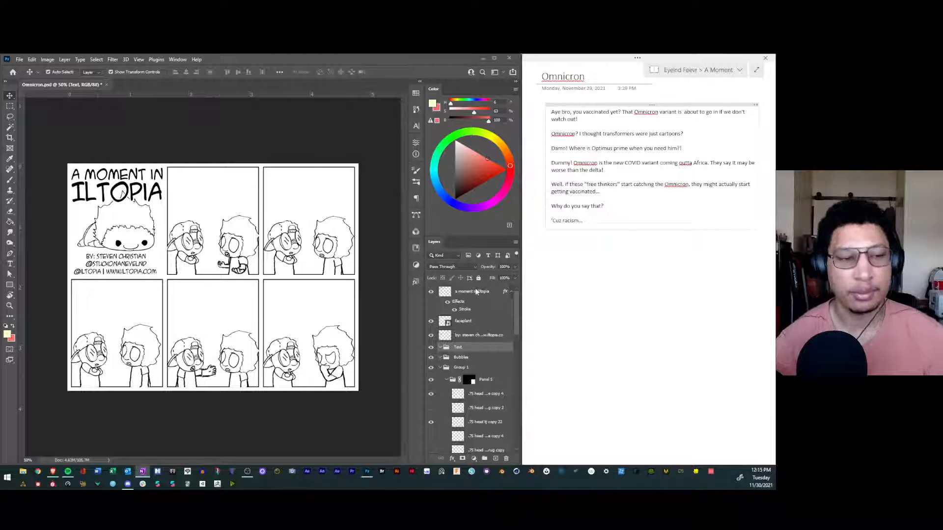
# Copy the script's first line into a new horizontal text box above the characters in the panel beside the comic title
pyautogui.moveTo(597, 123); pyautogui.dragTo(545, 112)
pyautogui.hotkey('ctrl', 'c')
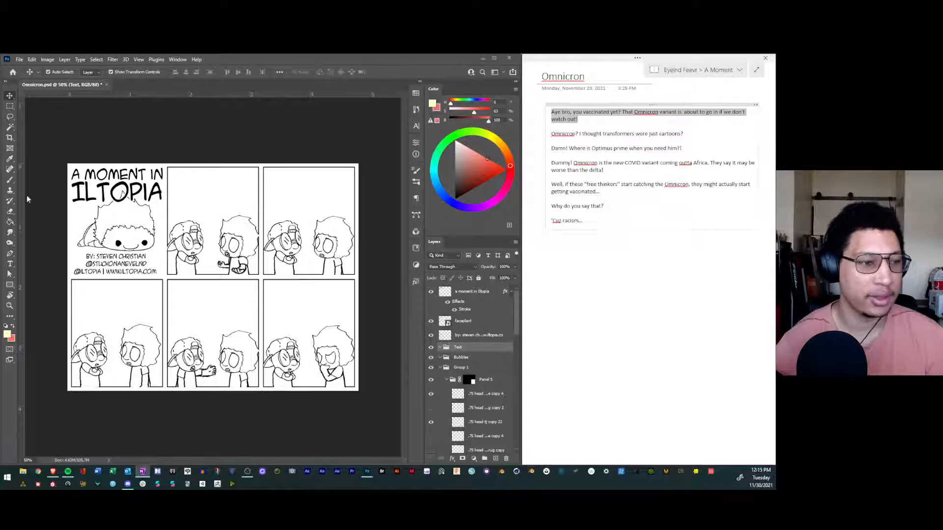
pyautogui.click(10, 264)
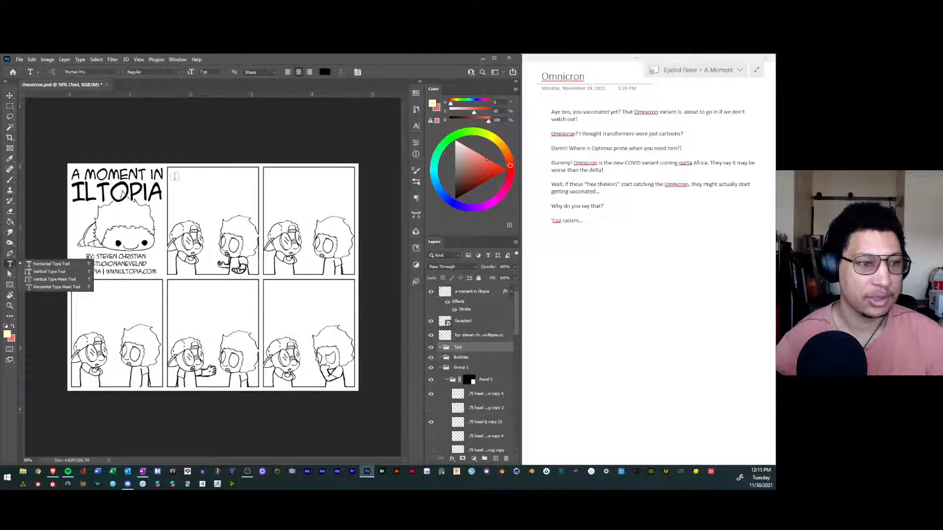
pyautogui.moveTo(175, 178); pyautogui.dragTo(212, 208)
pyautogui.hotkey('ctrl', 'v')
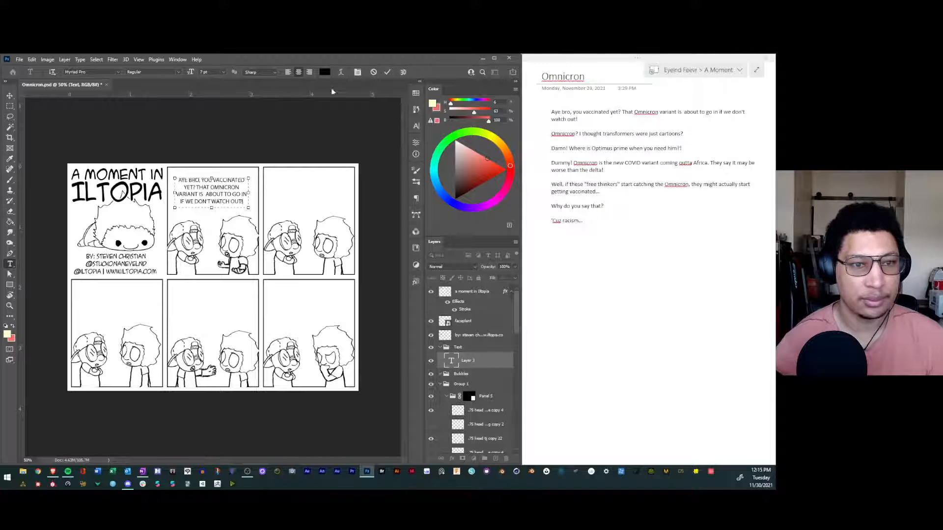
pyautogui.click(387, 71)
# Copy the script line "Omnicron? I thought transformers were just cartoons?" into a new text box near the top of the upper-right comic panel
pyautogui.click(699, 136)
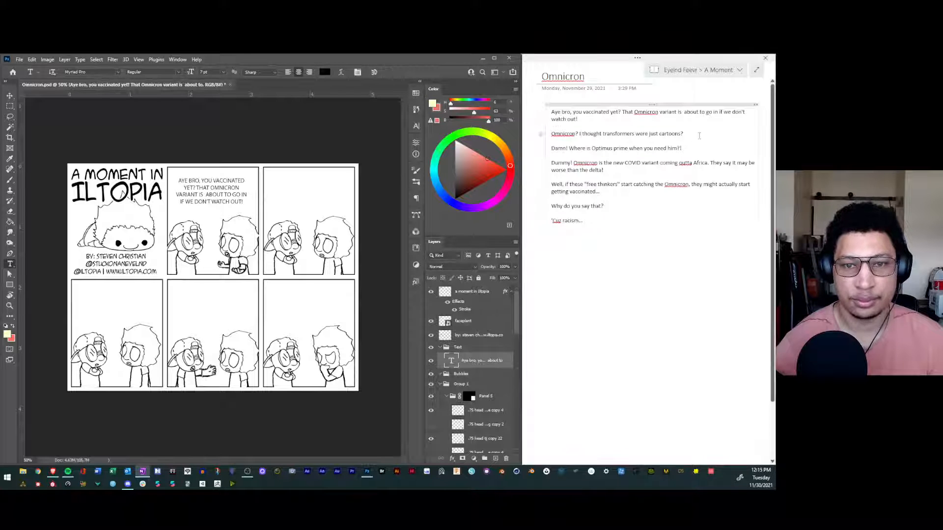
pyautogui.moveTo(699, 136); pyautogui.dragTo(546, 134)
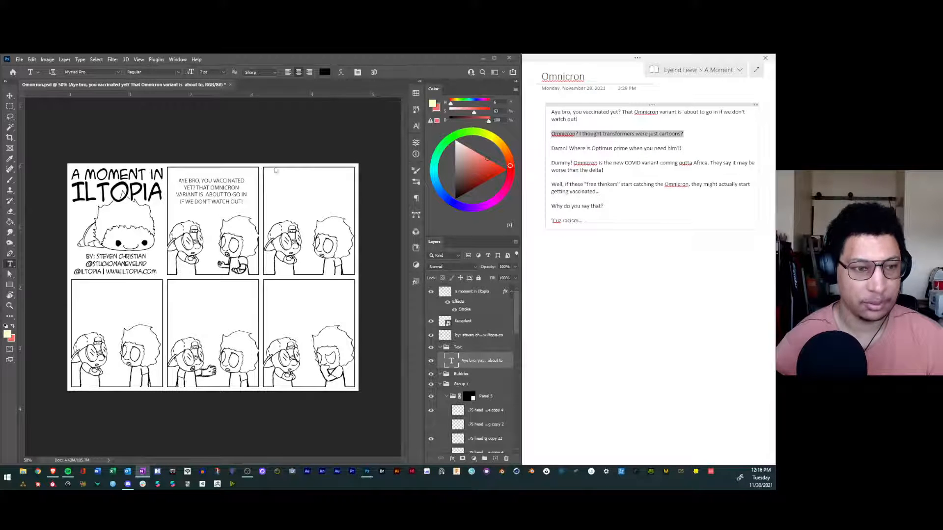
pyautogui.click(275, 170)
pyautogui.moveTo(268, 176); pyautogui.dragTo(322, 211)
pyautogui.write('OMNICRON? I THOUGHT TRANSFORMERS WERE JUST CARTOONS?')
pyautogui.click(387, 72)
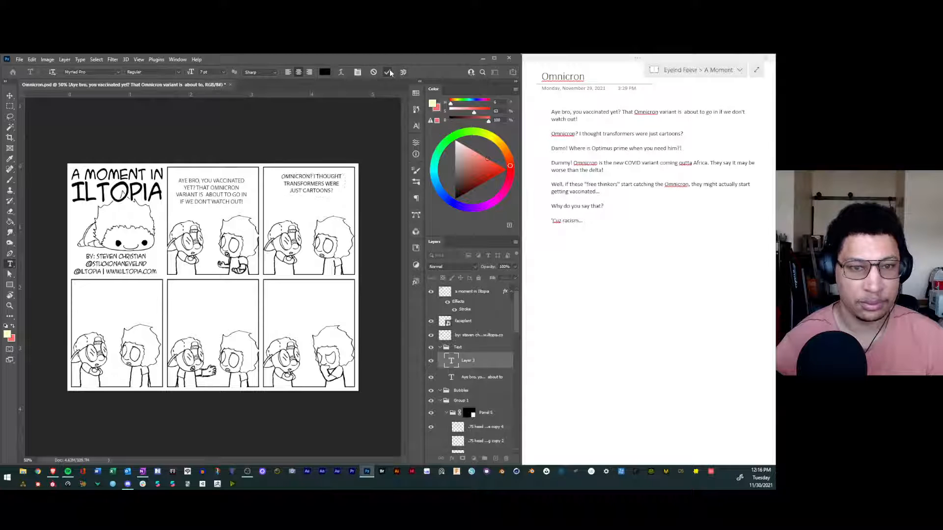
# Copy the script line "Damn! Where is Optimus prime when you need him?!" into a new text box below the "Omnicron?" text
pyautogui.click(607, 152)
pyautogui.moveTo(685, 148); pyautogui.dragTo(548, 150)
pyautogui.hotkey('ctrl', 'c')
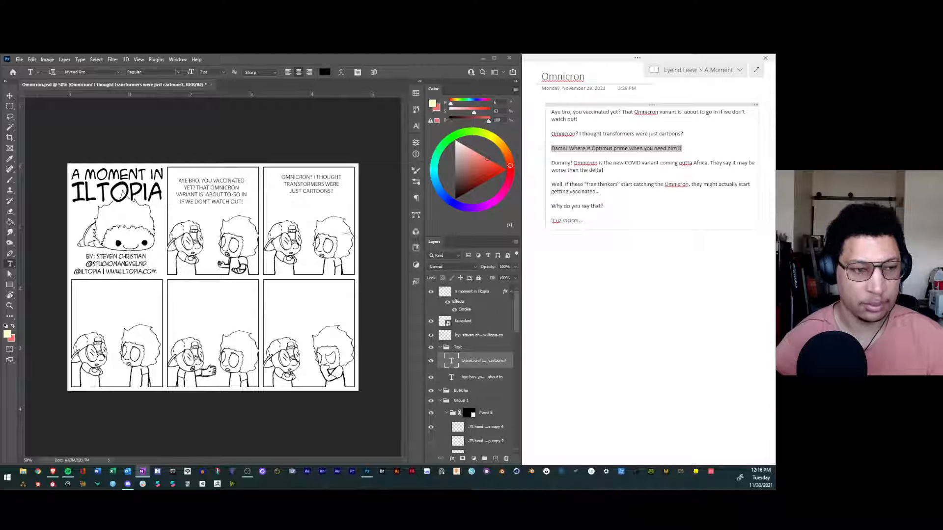
pyautogui.click(279, 215)
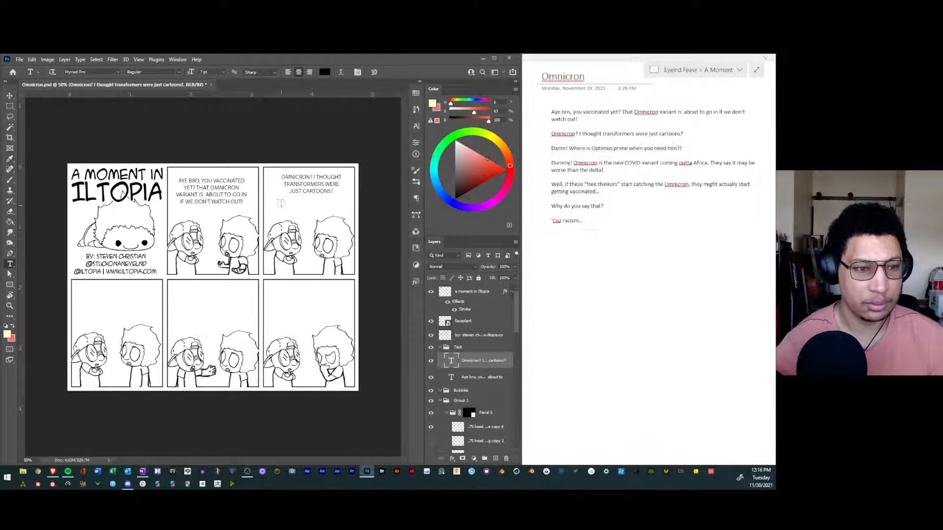
pyautogui.moveTo(284, 203); pyautogui.dragTo(316, 224)
pyautogui.hotkey('ctrl', 'v')
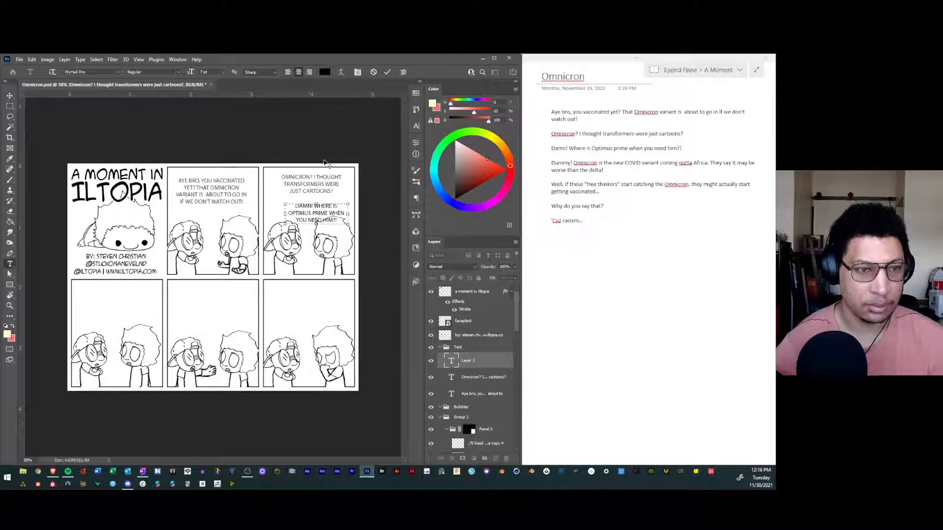
pyautogui.click(387, 72)
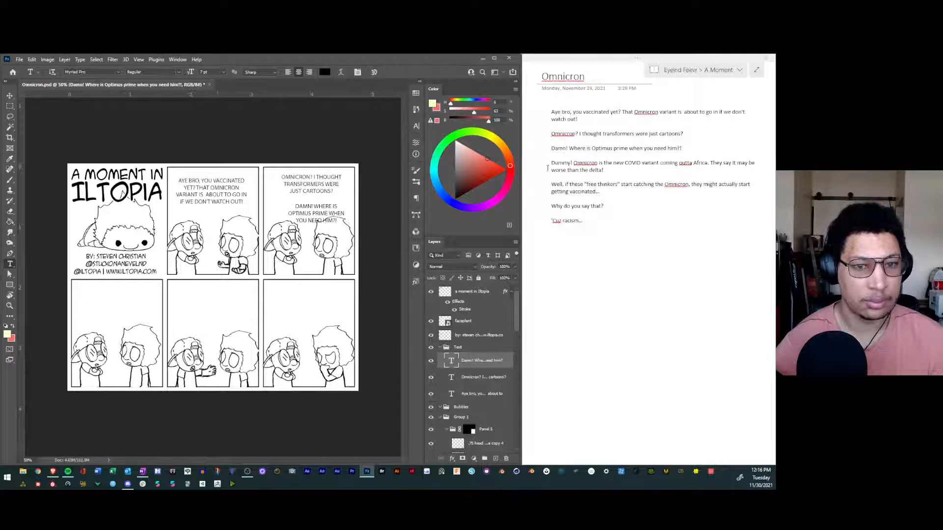
# Copy the script's "Dummy!" line into a new text box above the characters in the lower-left comic panel, enlarging the box to fit all the text
pyautogui.moveTo(550, 161); pyautogui.dragTo(618, 177)
pyautogui.hotkey('ctrl', 'c')
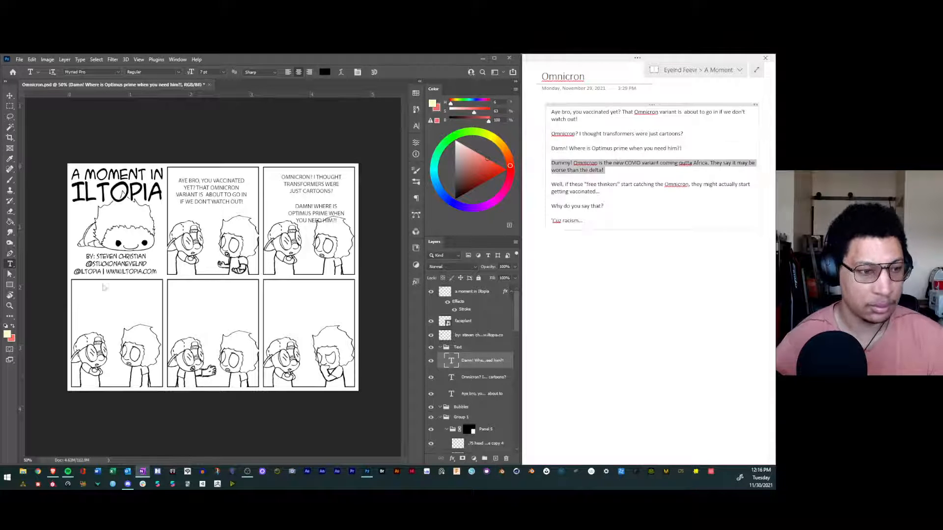
pyautogui.click(78, 287)
pyautogui.moveTo(78, 287); pyautogui.dragTo(152, 317)
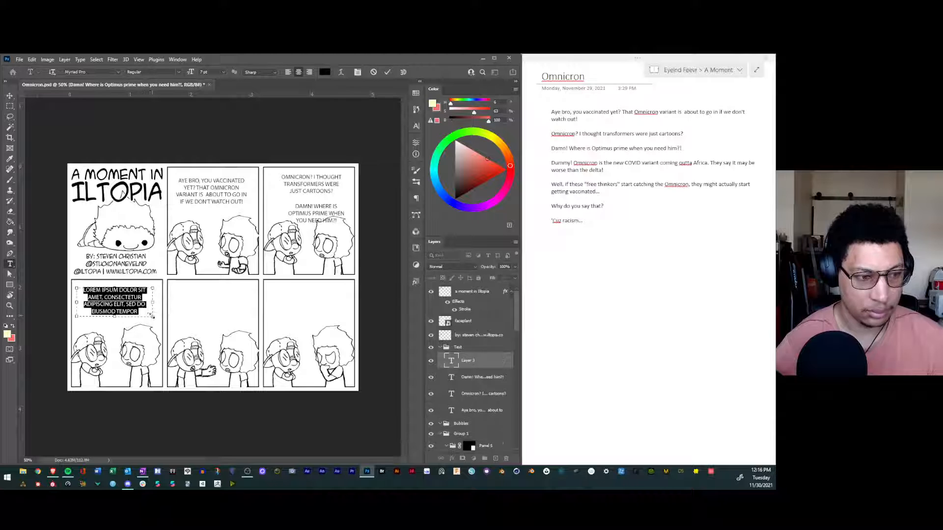
pyautogui.hotkey('ctrl', 'v')
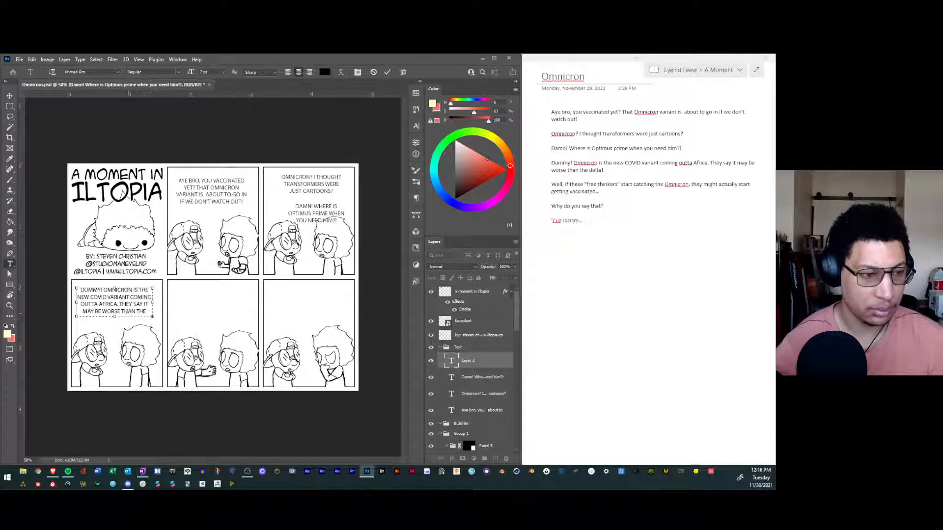
pyautogui.moveTo(114, 317)
pyautogui.mouseDown()
pyautogui.moveTo(114, 325)
pyautogui.moveTo(159, 304)
pyautogui.moveTo(118, 316)
pyautogui.mouseUp()
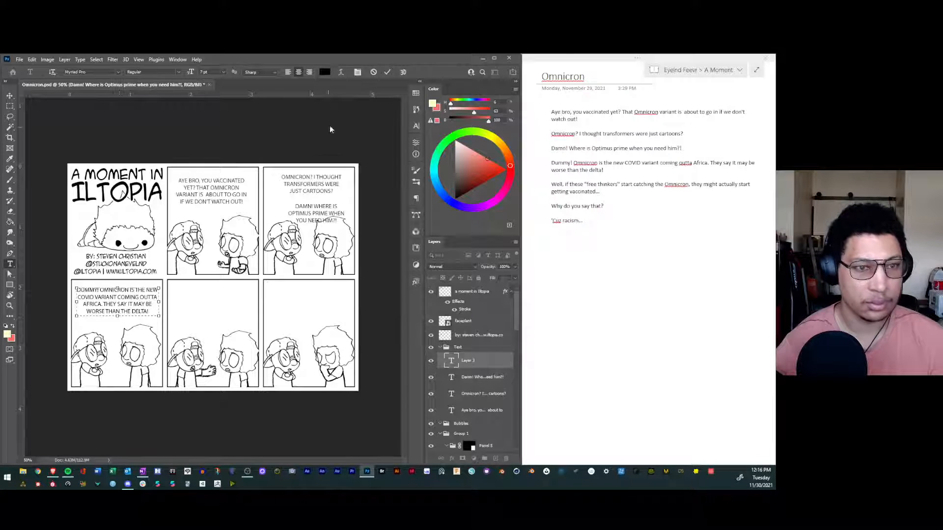
pyautogui.click(388, 72)
# Copy the script's "free thinkers" line into a new text box above the characters in the lower-middle comic panel
pyautogui.click(568, 182)
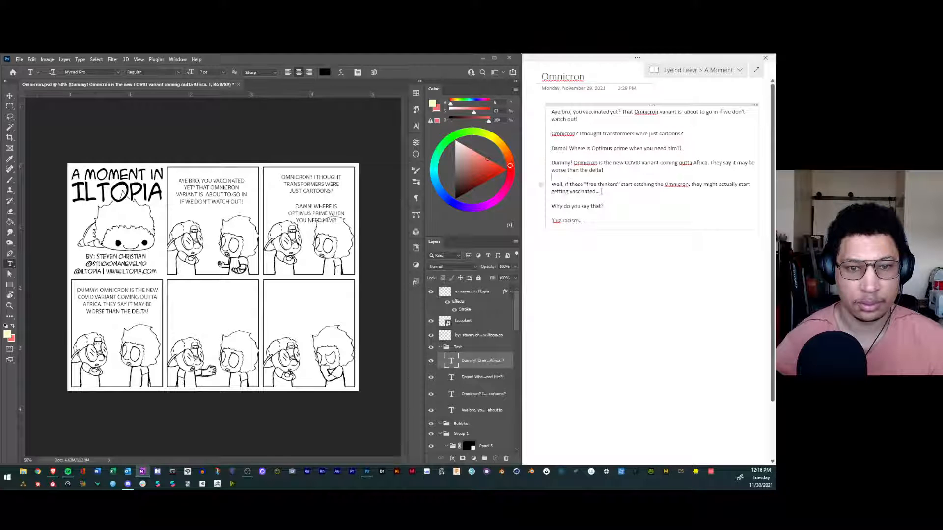
pyautogui.tripleClick(602, 193)
pyautogui.hotkey('ctrl', 'c')
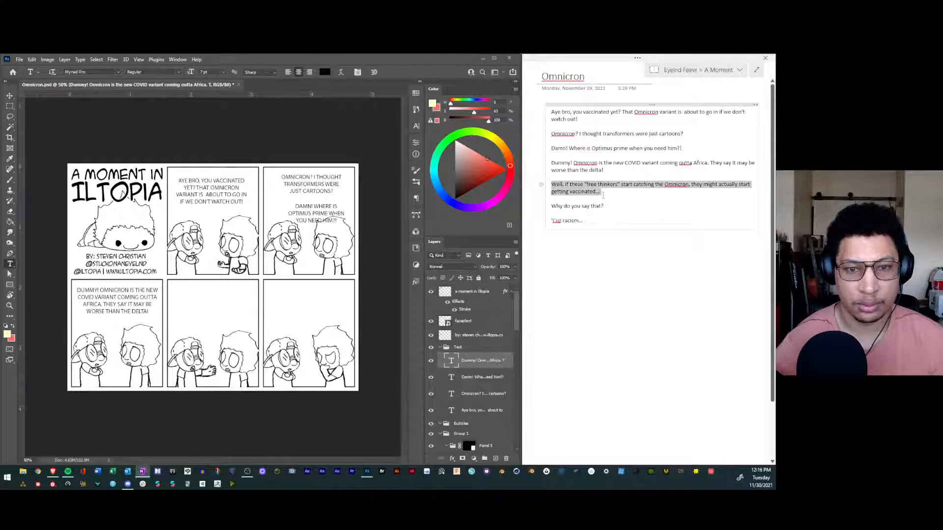
pyautogui.click(173, 288)
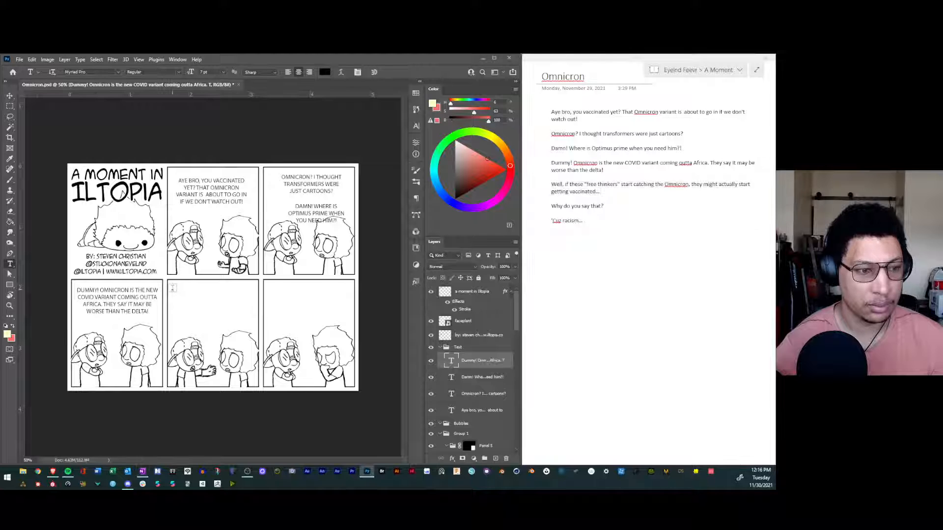
pyautogui.moveTo(173, 288); pyautogui.dragTo(220, 341)
pyautogui.hotkey('ctrl', 'v')
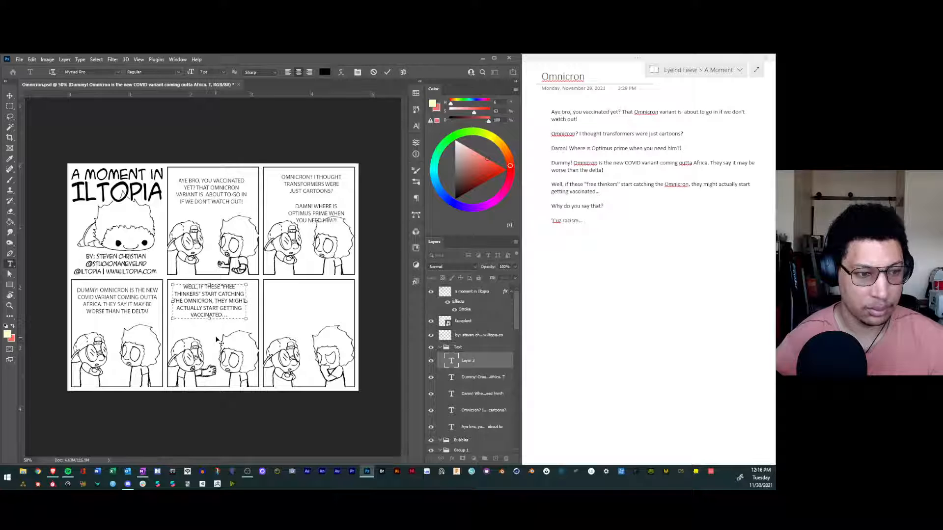
pyautogui.click(387, 72)
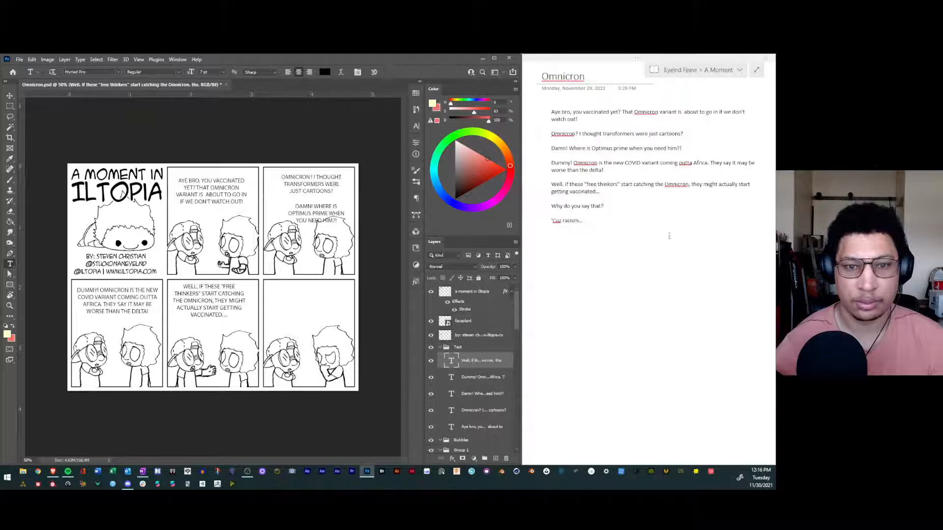
# Copy the script line "Why do you say that?" into a new text box above the right-hand character in the last comic panel
pyautogui.moveTo(604, 206); pyautogui.dragTo(551, 207)
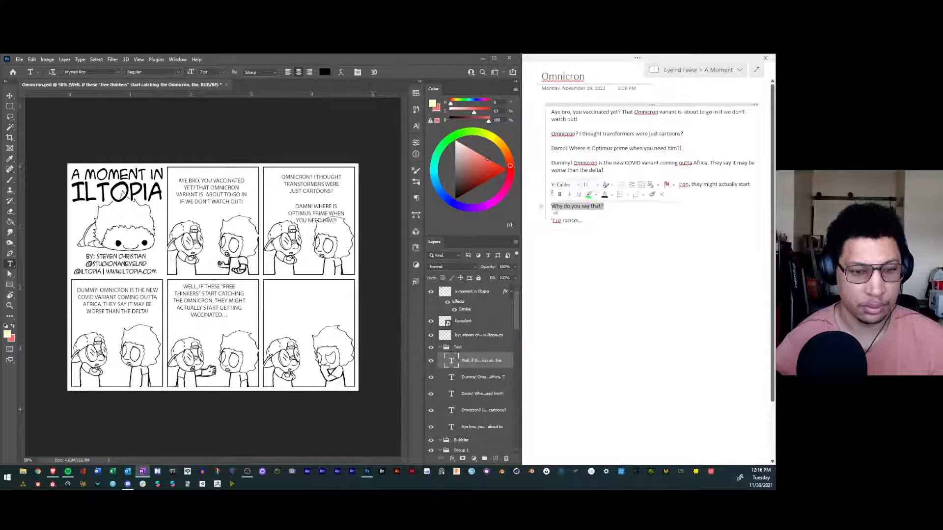
pyautogui.hotkey('ctrl', 'c')
pyautogui.click(227, 331)
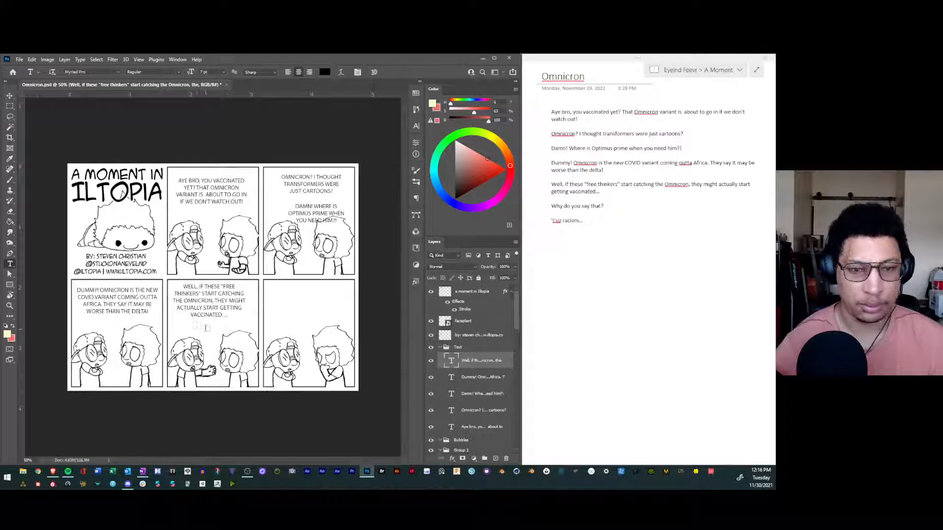
pyautogui.moveTo(274, 290); pyautogui.dragTo(326, 316)
pyautogui.hotkey('ctrl', 'v')
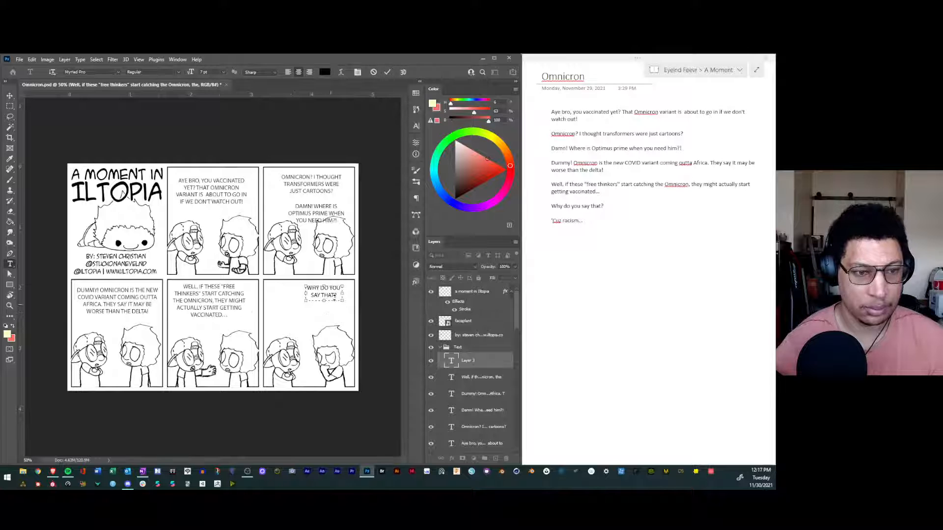
pyautogui.click(388, 72)
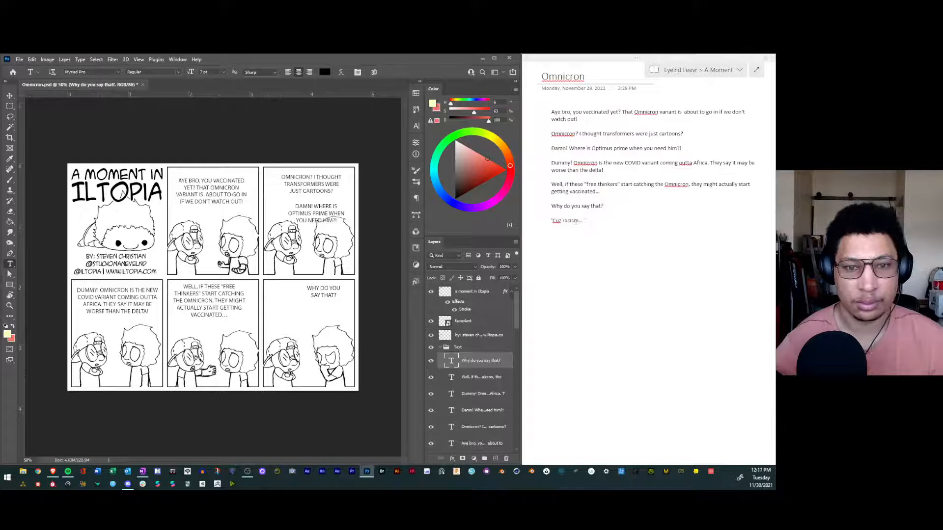
# Copy the script line "'Cuz racism..." into a small new text box above the left-hand character in the last comic panel
pyautogui.moveTo(584, 221); pyautogui.dragTo(548, 220)
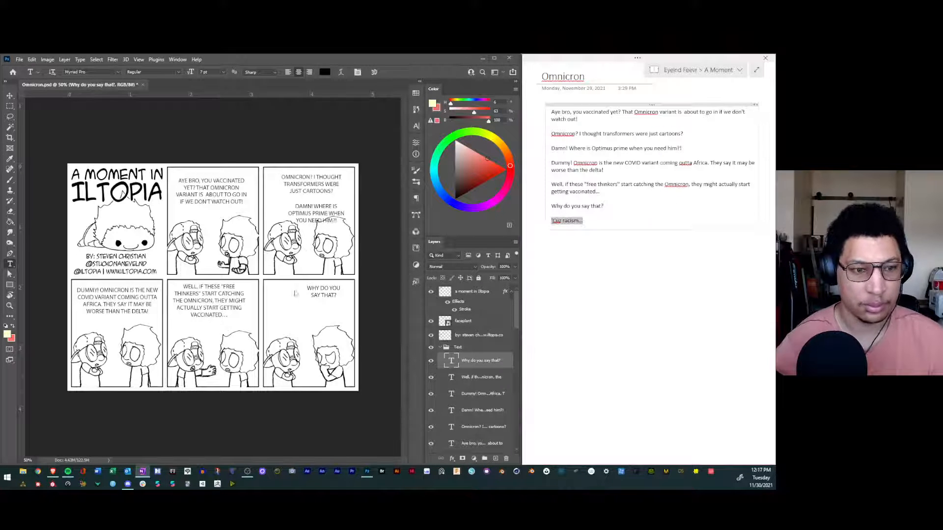
pyautogui.moveTo(270, 305); pyautogui.dragTo(287, 317)
pyautogui.hotkey('ctrl', 'v')
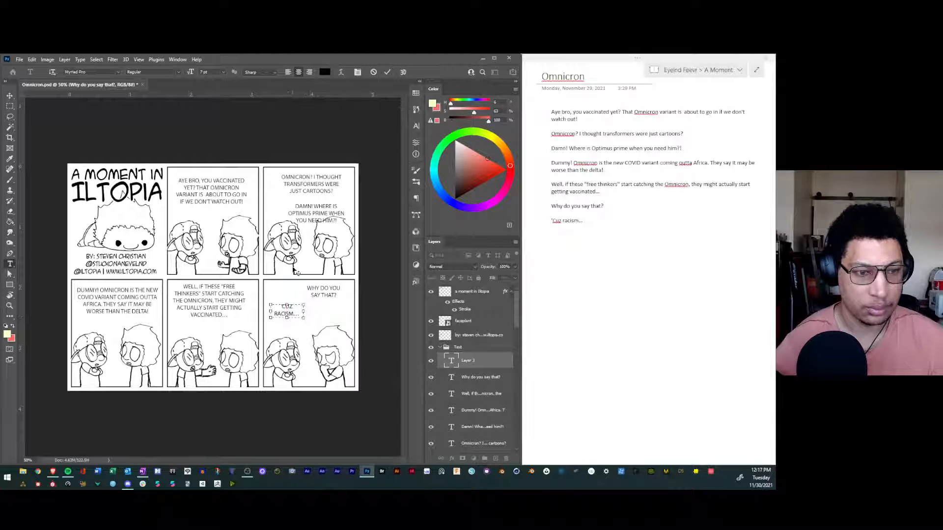
pyautogui.click(388, 72)
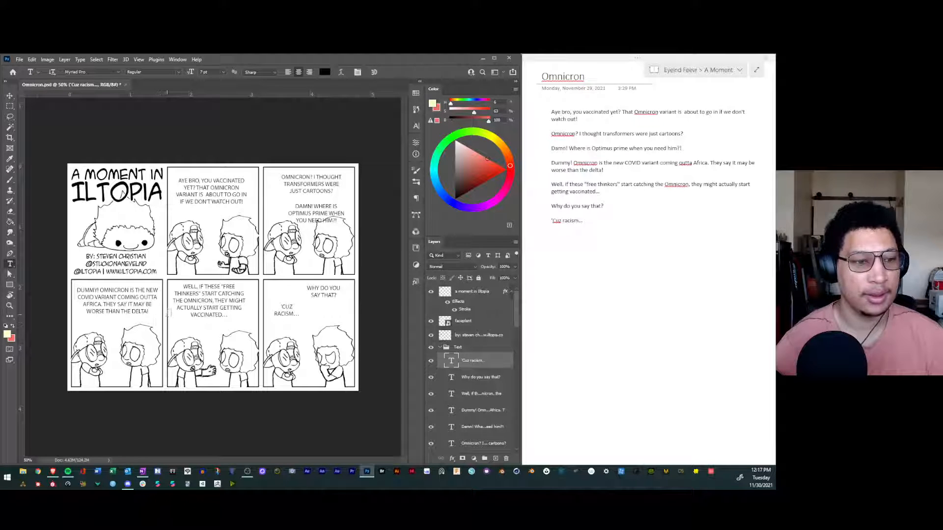
# Raise the "Aye bro" text, move the "Omnicron?" text beneath it in the same panel, and shift the "Damn!" text up and left in its panel
pyautogui.press('v')
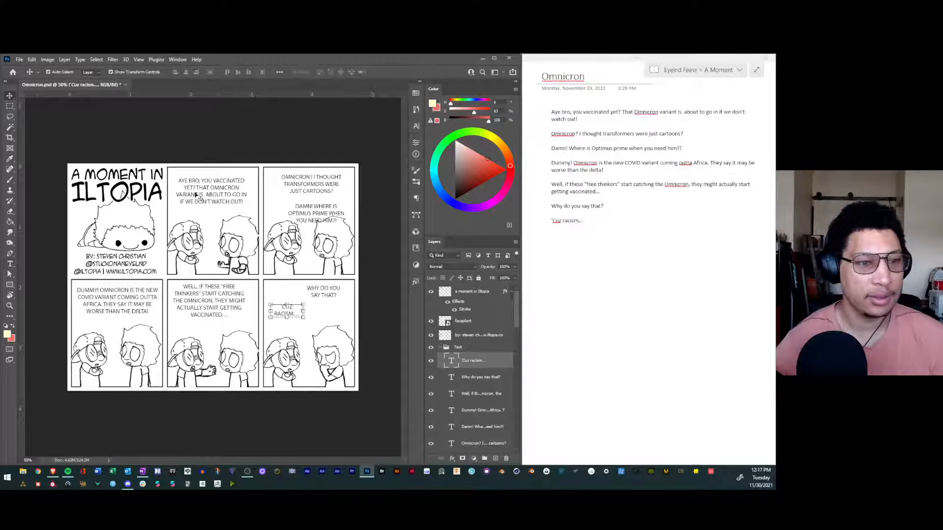
pyautogui.click(205, 195)
pyautogui.moveTo(204, 195); pyautogui.dragTo(201, 188)
pyautogui.moveTo(302, 197); pyautogui.dragTo(227, 212)
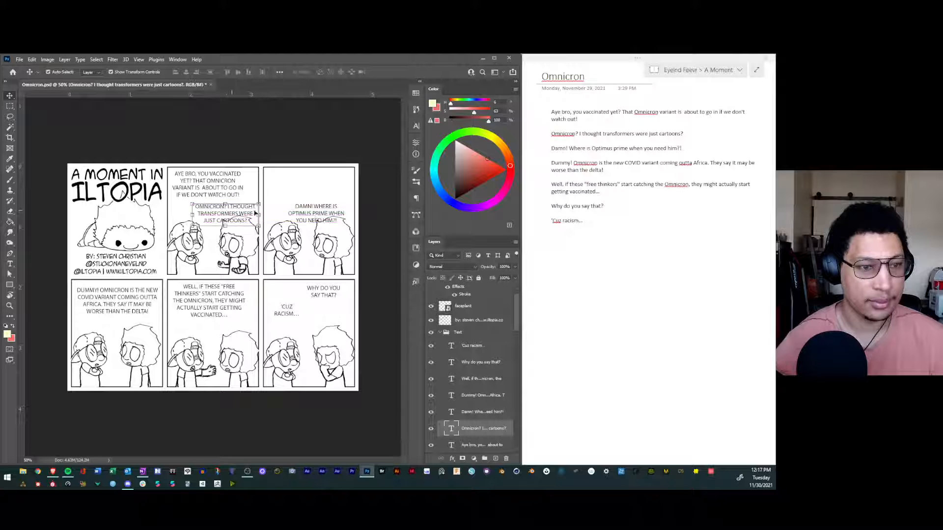
pyautogui.moveTo(313, 217); pyautogui.dragTo(303, 198)
# Lower the "Dummy!", "free thinkers" and "'Cuz racism..." texts slightly and nudge "Why do you say that?" left and down in the last panel
pyautogui.moveTo(109, 305); pyautogui.dragTo(107, 312)
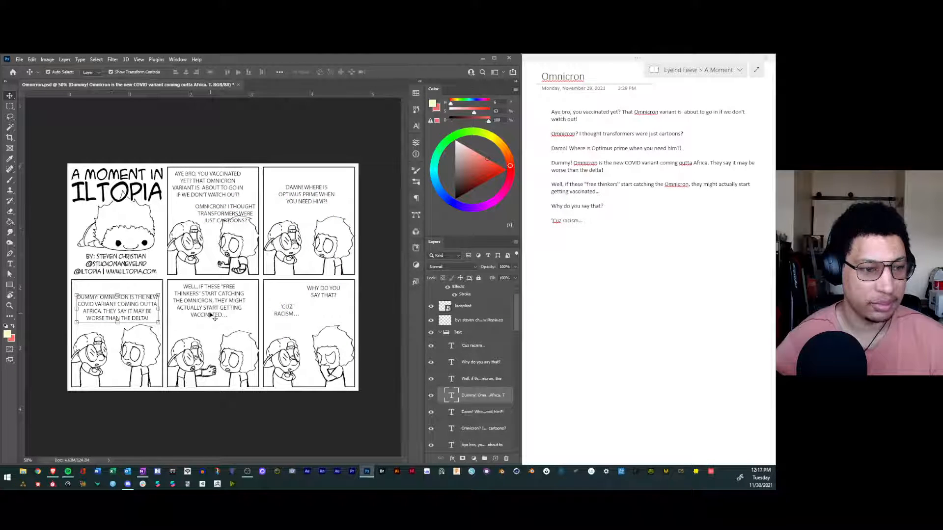
pyautogui.moveTo(245, 309); pyautogui.dragTo(288, 330)
pyautogui.moveTo(325, 294); pyautogui.dragTo(320, 297)
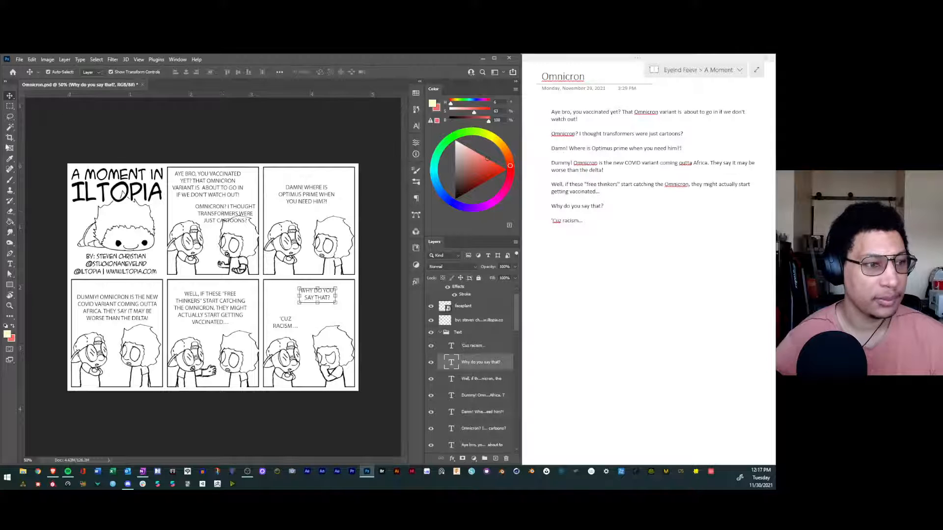
# Collapse the Text group, make the Bubbles group active, and set up the Rectangle tool with a white fill
pyautogui.click(439, 333)
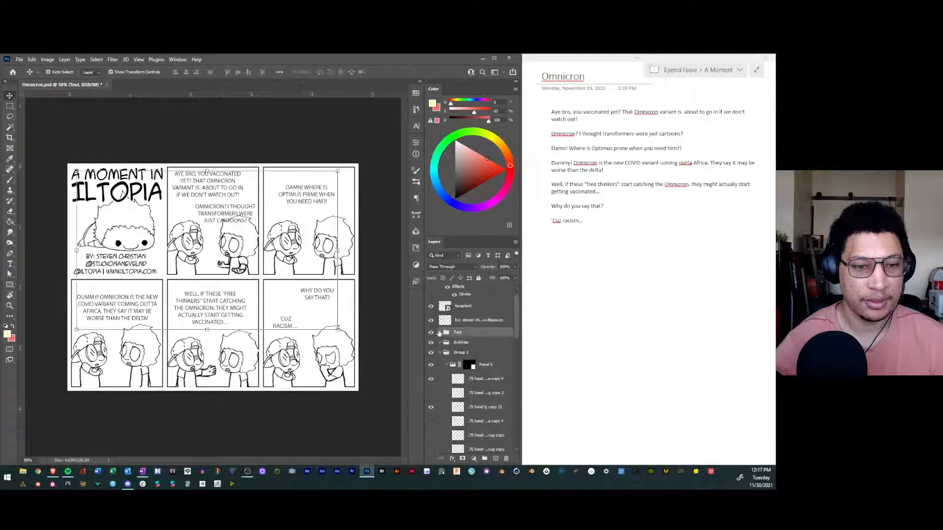
pyautogui.click(465, 343)
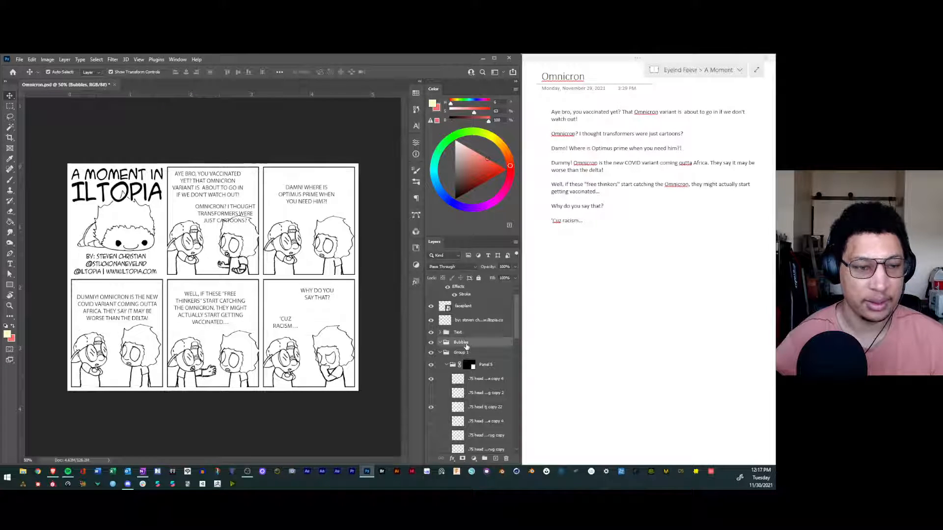
pyautogui.click(9, 285)
pyautogui.click(92, 72)
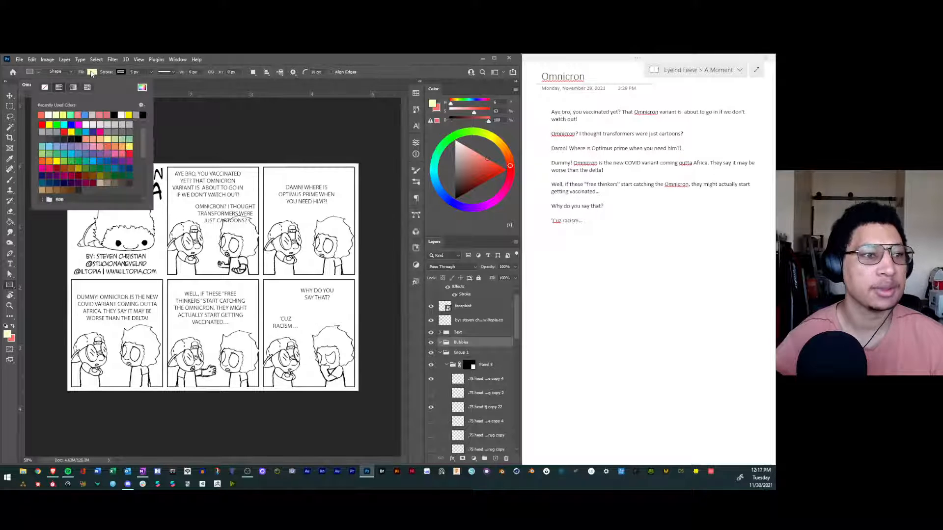
pyautogui.click(48, 115)
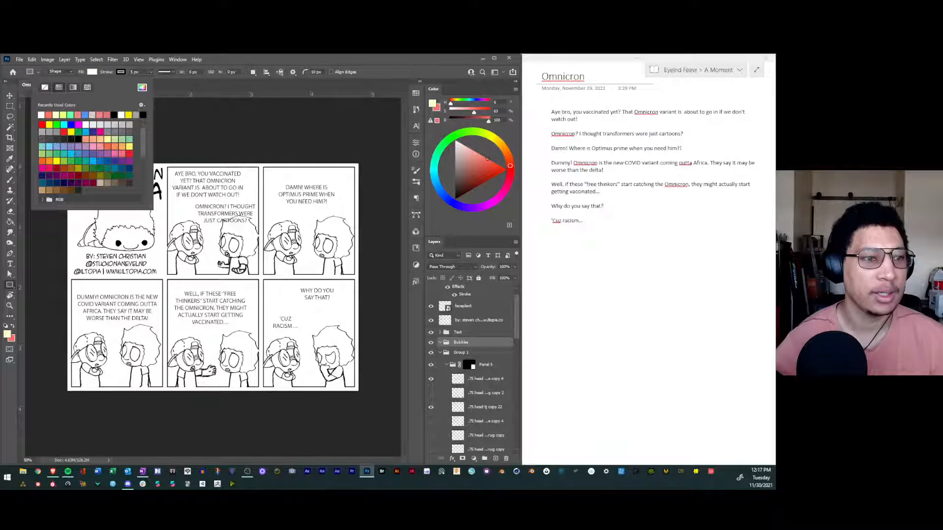
pyautogui.click(300, 66)
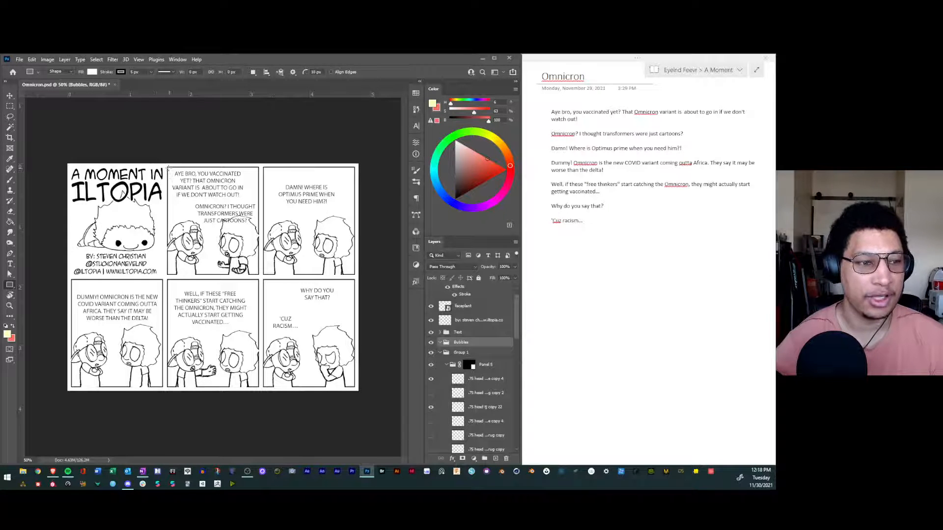
# Draw rectangular bubbles behind the three top-row dialogue texts, about 326 × 141 px for "Omnicron?" and about 340 × 177 px for "Damn!"
pyautogui.moveTo(170, 166)
pyautogui.mouseDown()
pyautogui.moveTo(248, 200)
pyautogui.moveTo(255, 226)
pyautogui.moveTo(191, 200)
pyautogui.mouseUp()
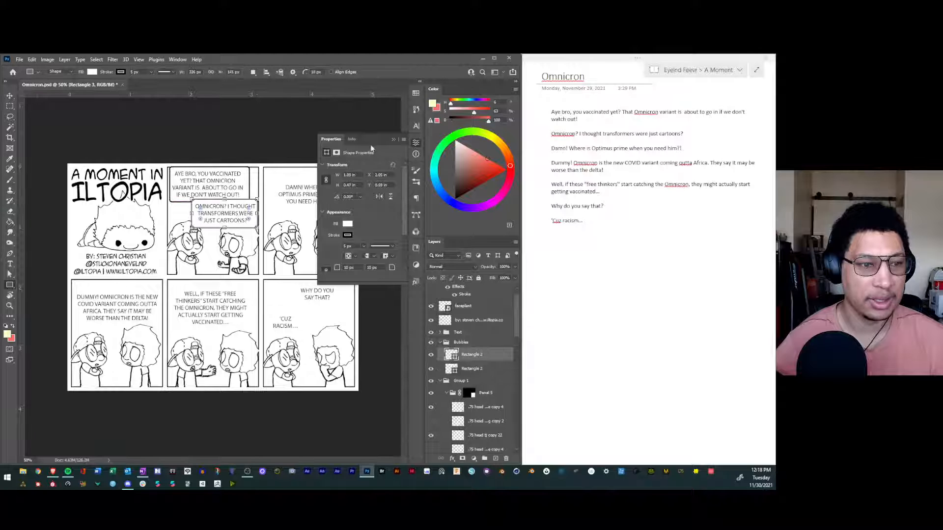
pyautogui.click(393, 140)
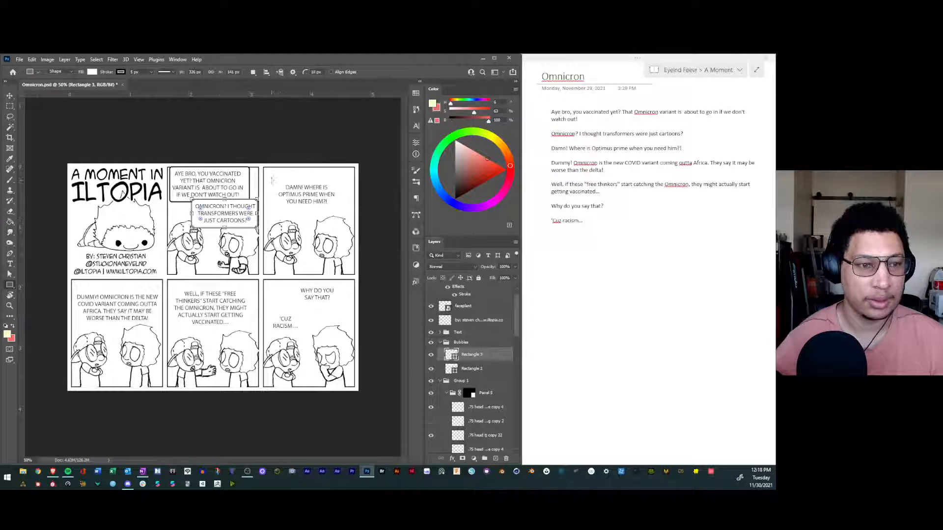
pyautogui.moveTo(273, 178); pyautogui.dragTo(343, 213)
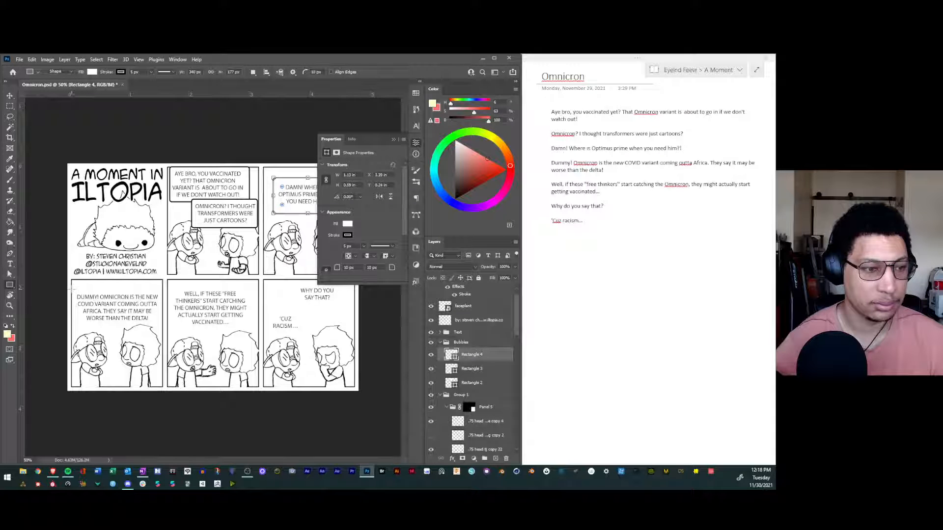
# Draw rectangular bubbles behind the four bottom-row texts, about 434 × 187 px for "Dummy!" and about 164 × 115 px for "'Cuz racism..."
pyautogui.moveTo(72, 289); pyautogui.dragTo(160, 326)
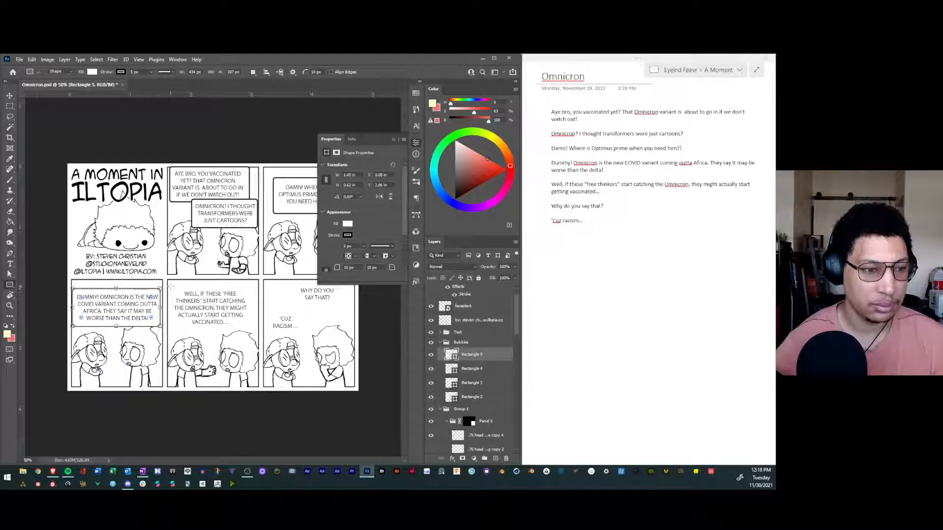
pyautogui.moveTo(169, 285); pyautogui.dragTo(254, 331)
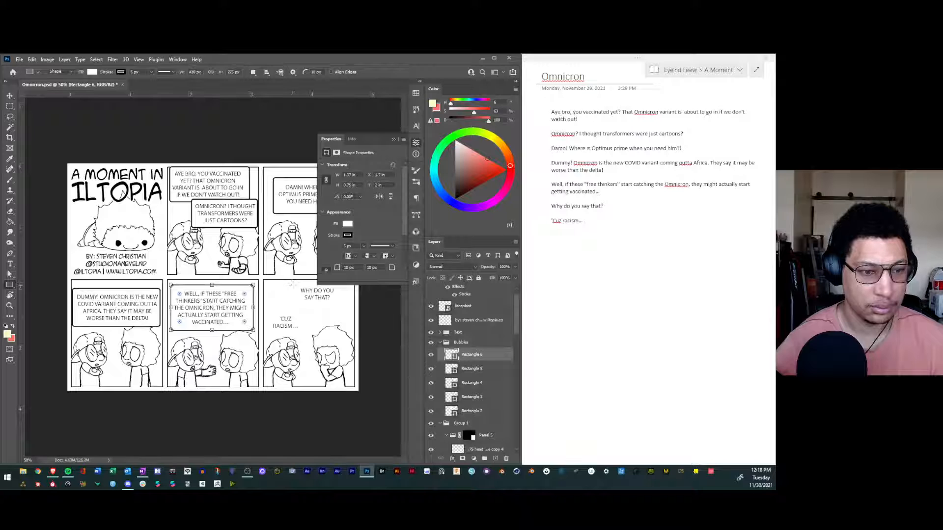
pyautogui.moveTo(292, 284); pyautogui.dragTo(341, 307)
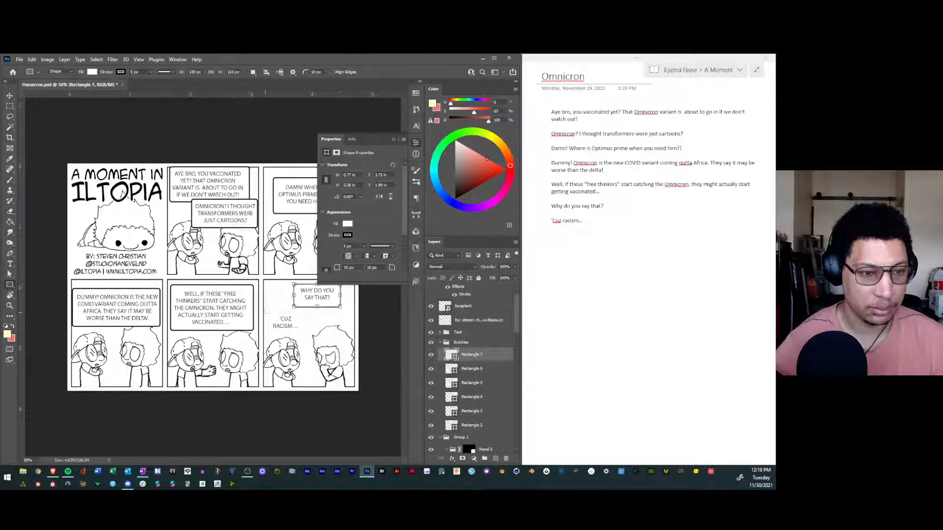
pyautogui.moveTo(269, 313); pyautogui.dragTo(303, 335)
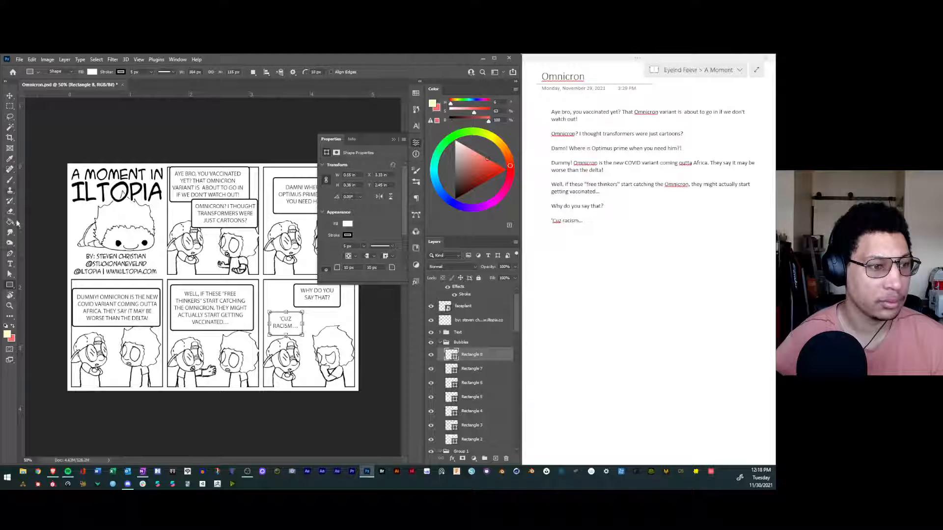
# Draw pointed tails with the Pen tool from the "'Cuz racism..." and "Why do you say that?" bubbles to their speakers in the last panel
pyautogui.click(10, 253)
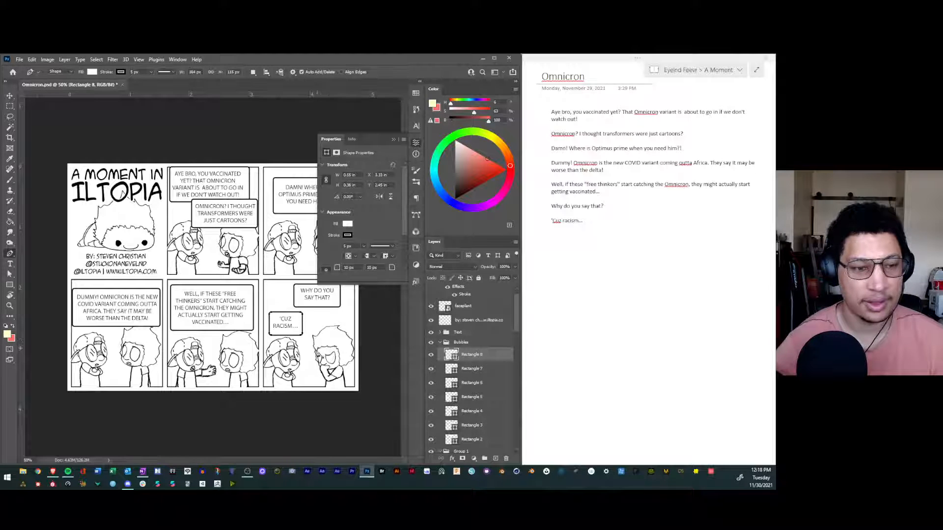
pyautogui.click(292, 346)
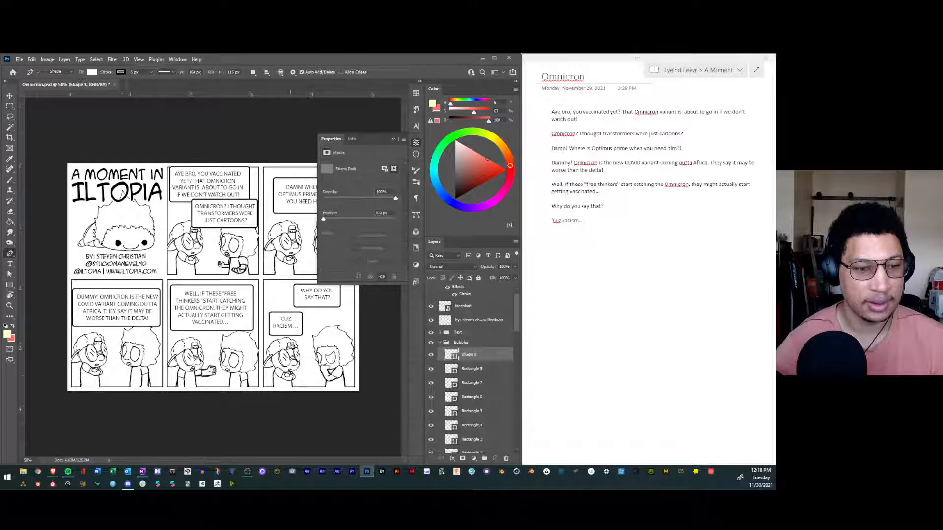
pyautogui.click(300, 331)
pyautogui.click(294, 350)
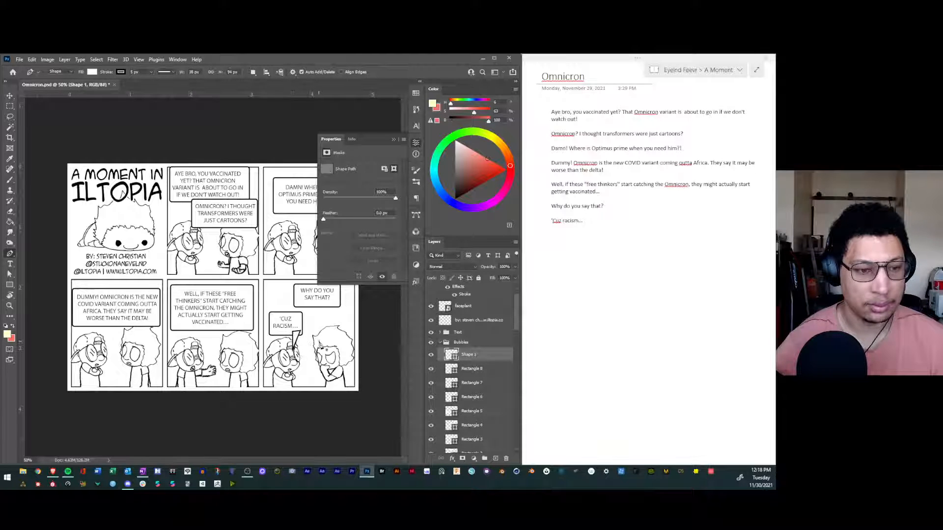
pyautogui.click(319, 341)
pyautogui.click(307, 306)
pyautogui.click(318, 304)
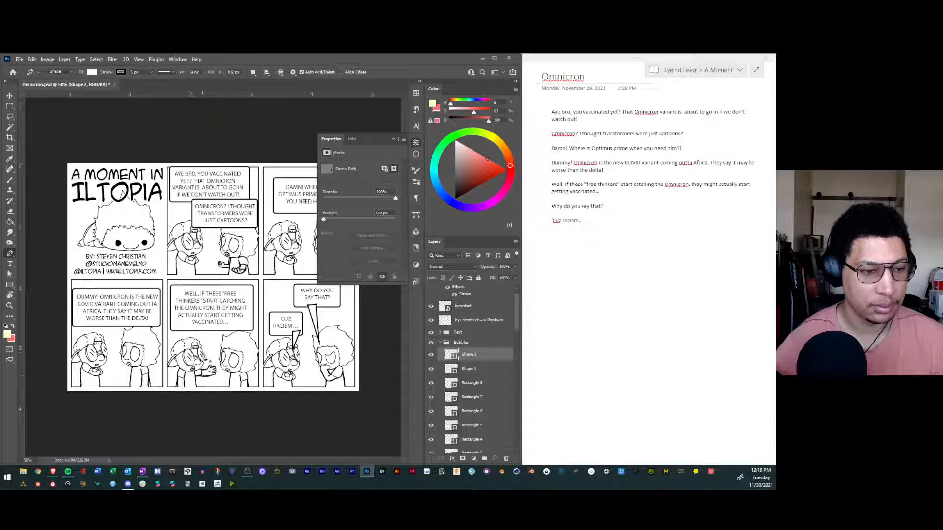
# Draw pointed tails from the "free thinkers" and "Dummy!" bubbles down to the character in the cap in each panel
pyautogui.click(206, 357)
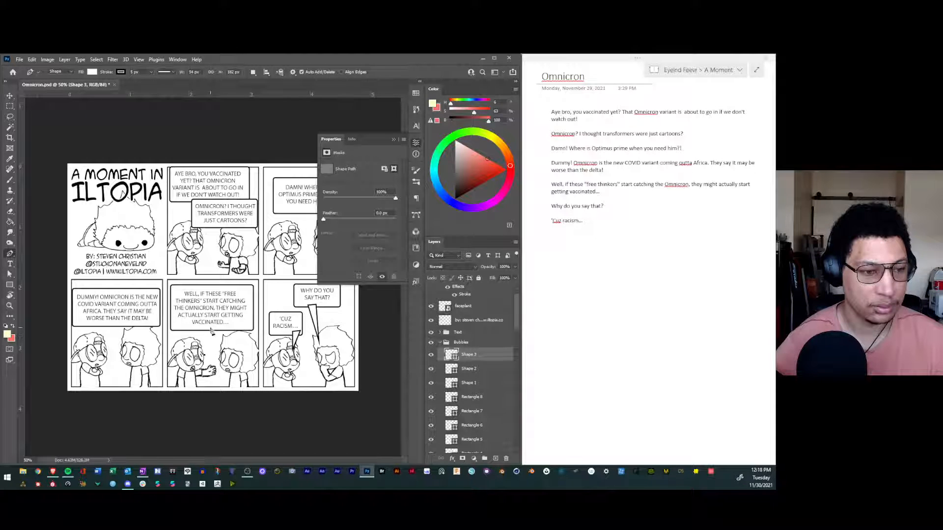
pyautogui.click(210, 328)
pyautogui.click(219, 328)
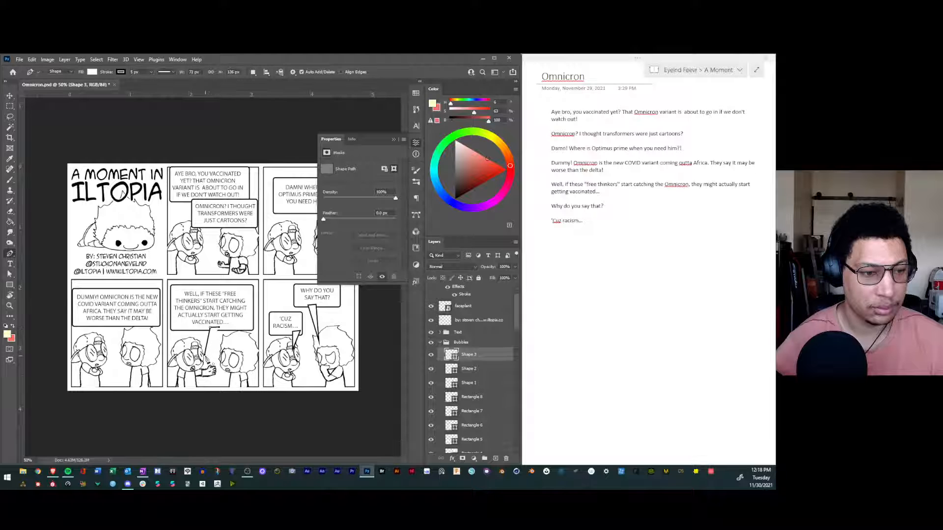
pyautogui.click(206, 357)
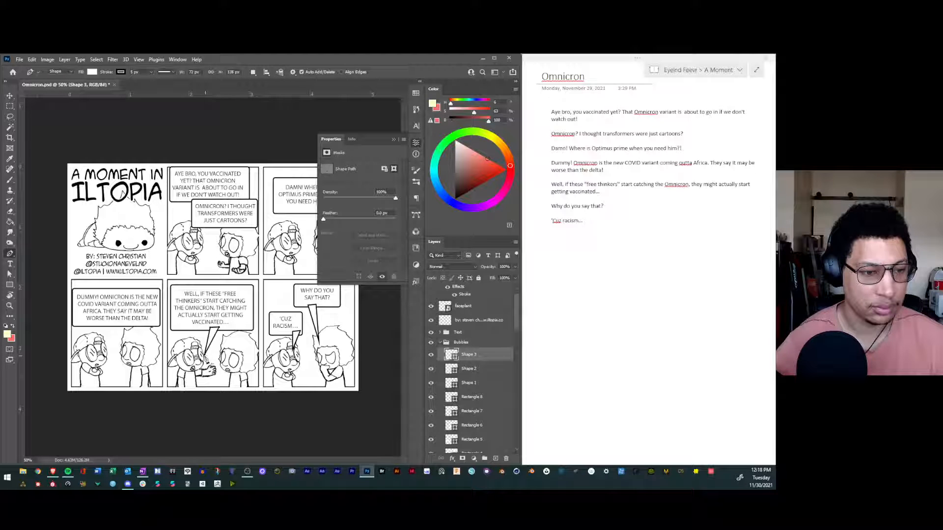
pyautogui.click(110, 353)
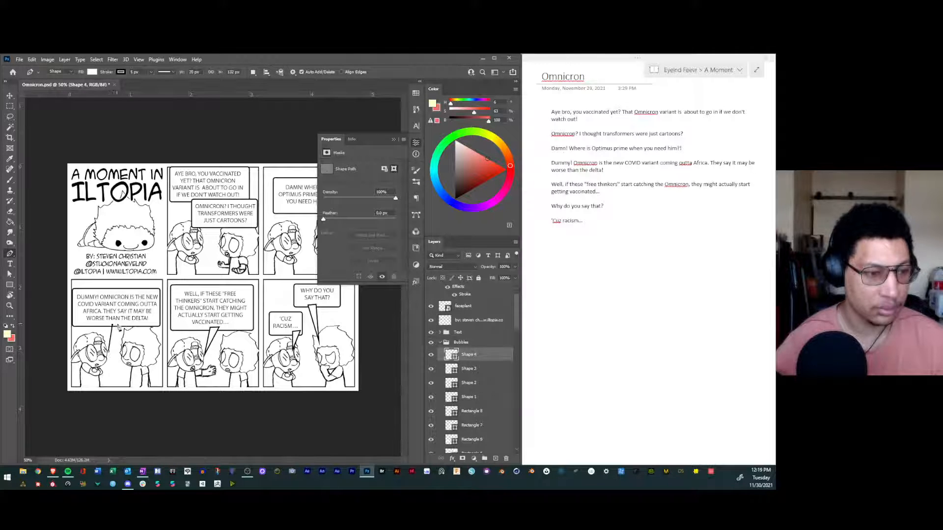
pyautogui.click(126, 325)
pyautogui.click(109, 352)
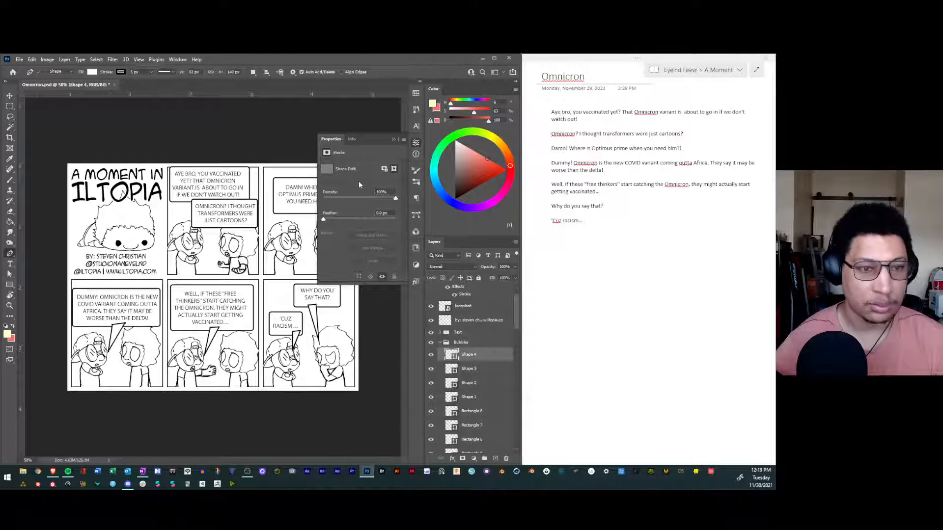
# Uncover the third top-row panel and draw pointed tails from the "Damn!", "Omnicron?" and "Aye bro" bubbles to their speakers
pyautogui.click(392, 139)
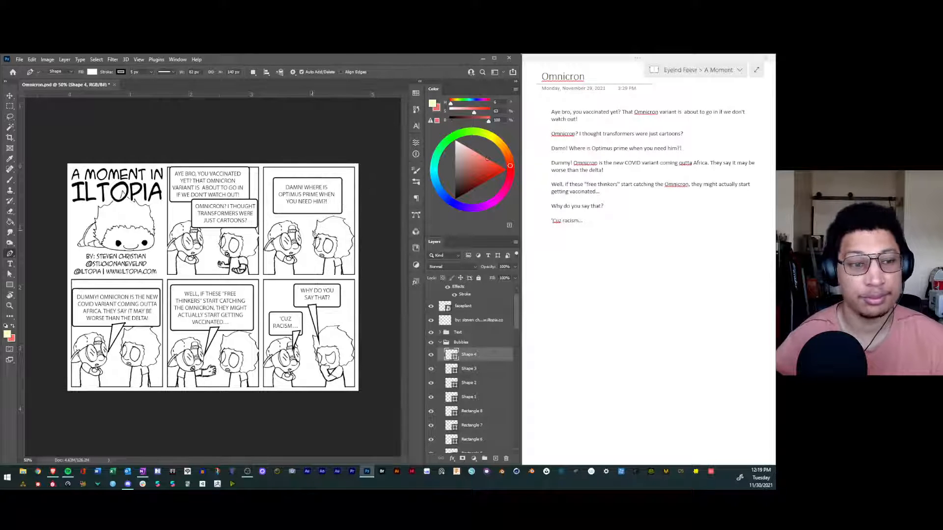
pyautogui.click(304, 213)
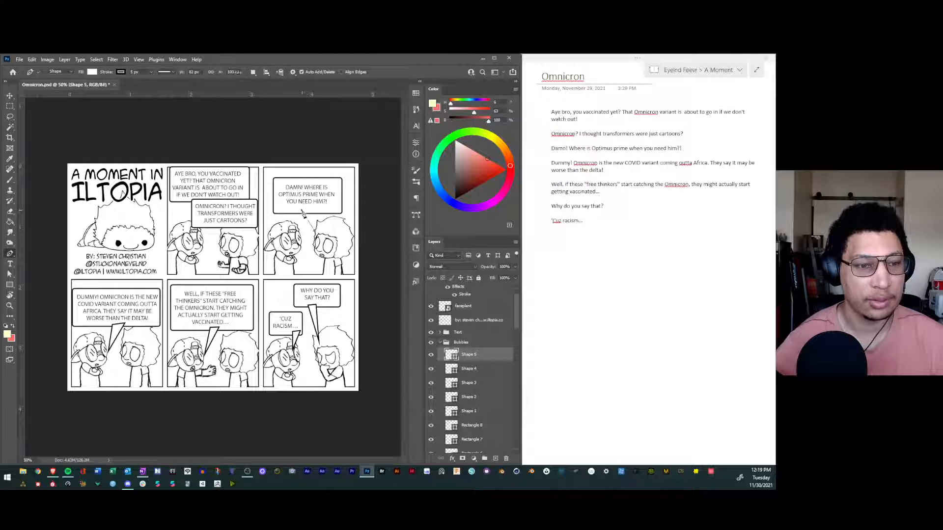
pyautogui.click(315, 230)
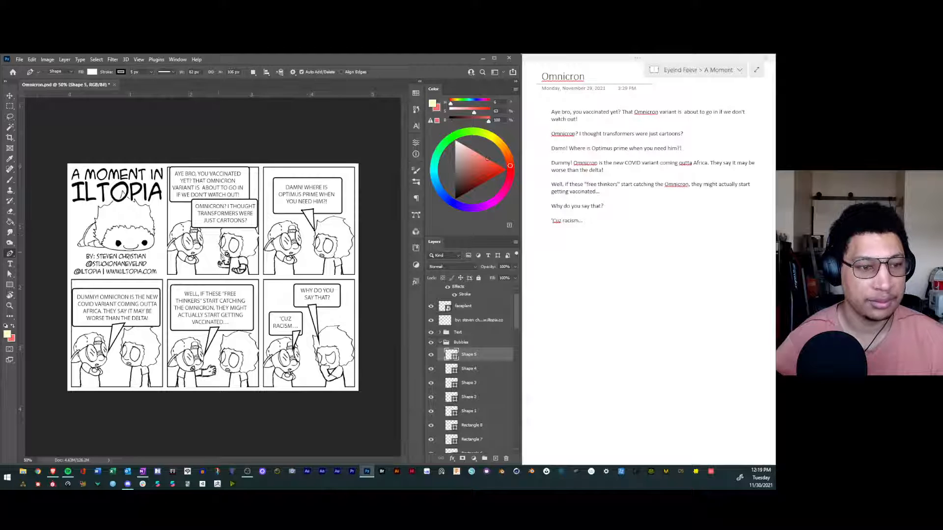
pyautogui.click(214, 231)
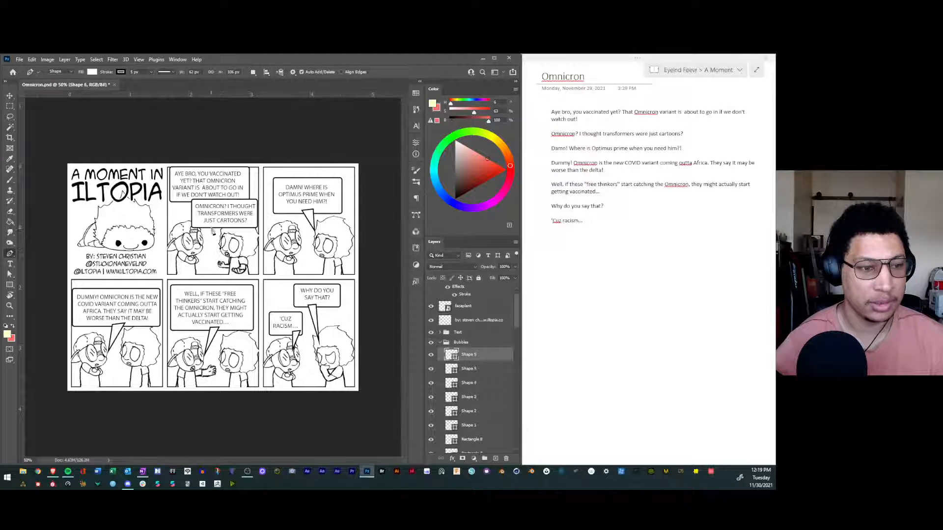
pyautogui.click(221, 249)
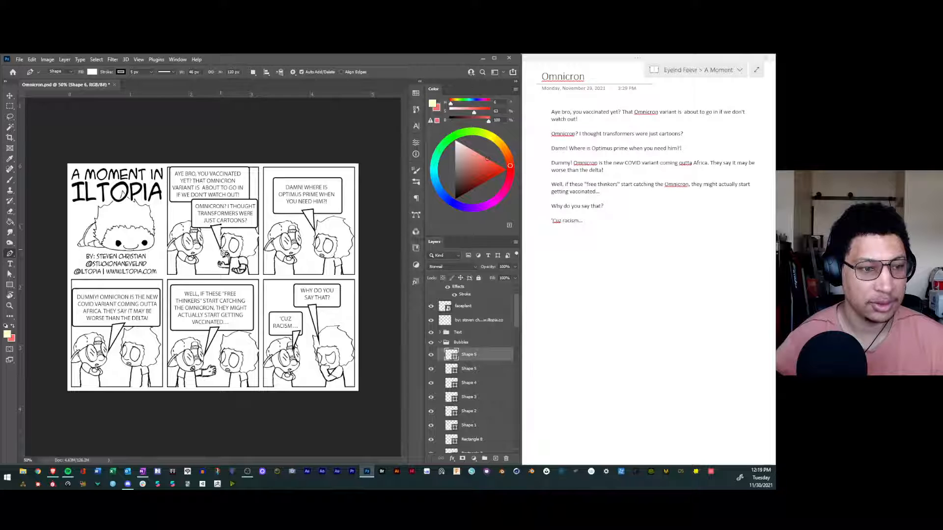
pyautogui.click(176, 210)
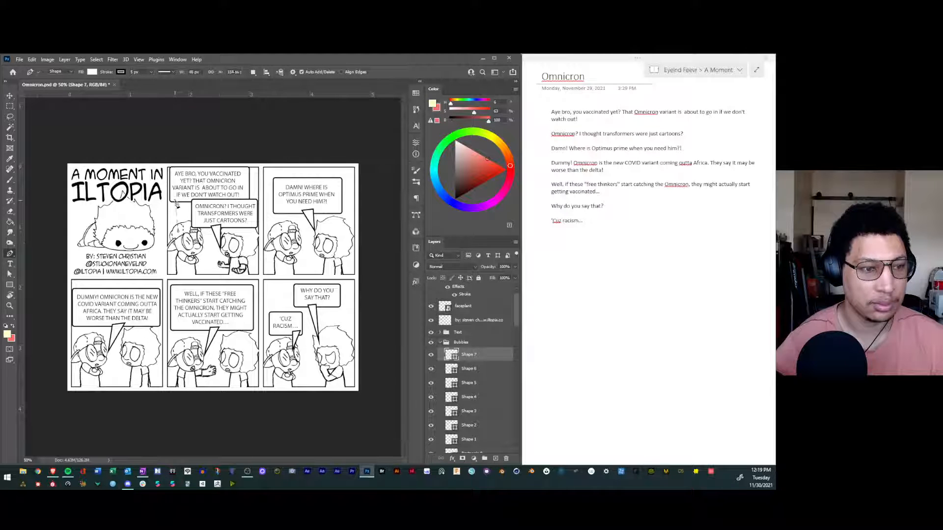
pyautogui.click(176, 201)
pyautogui.click(184, 200)
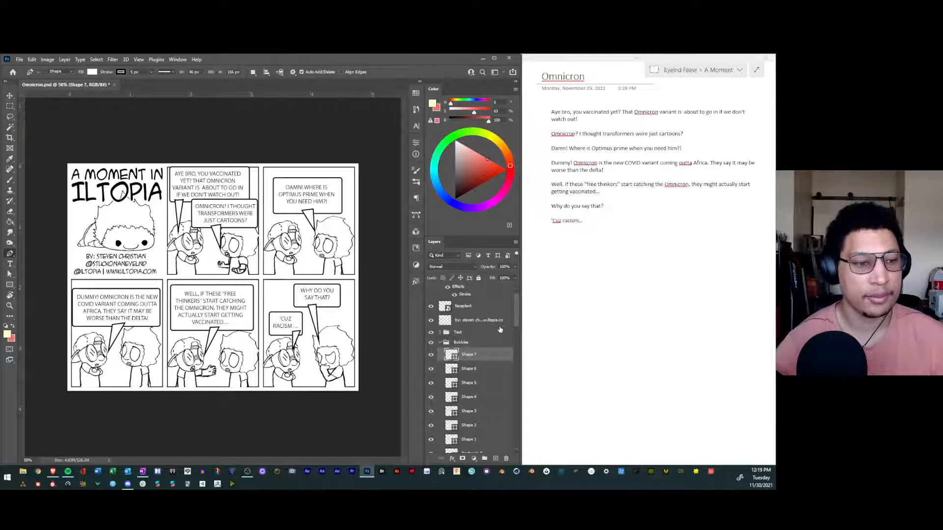
# Merge the tail and rectangle shapes of the "'Cuz racism..." bubble, and likewise those of the "Why do you say that?" bubble
pyautogui.scroll(-3, 500, 329)
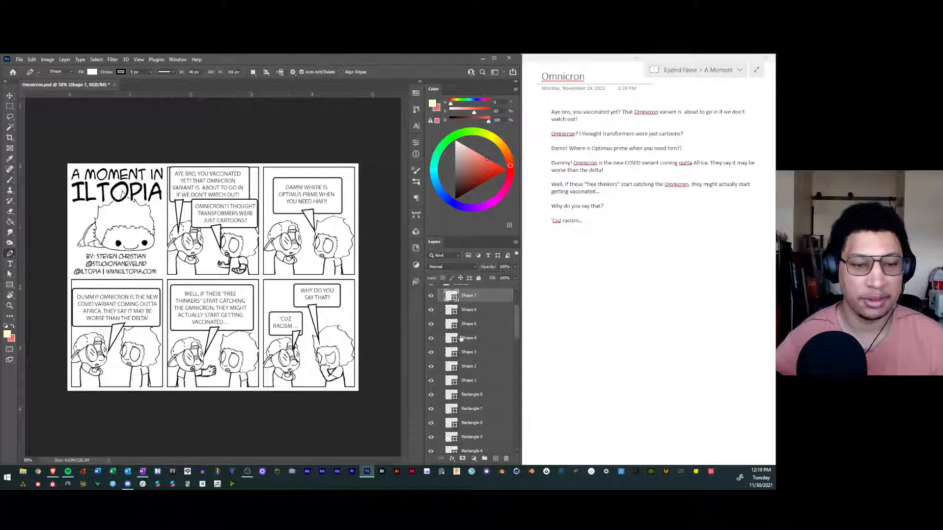
pyautogui.click(468, 381)
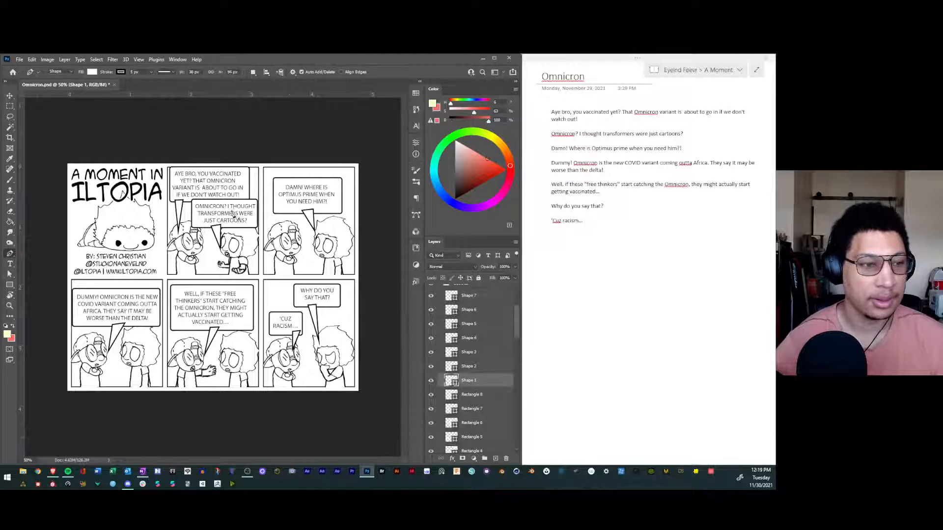
pyautogui.click(11, 96)
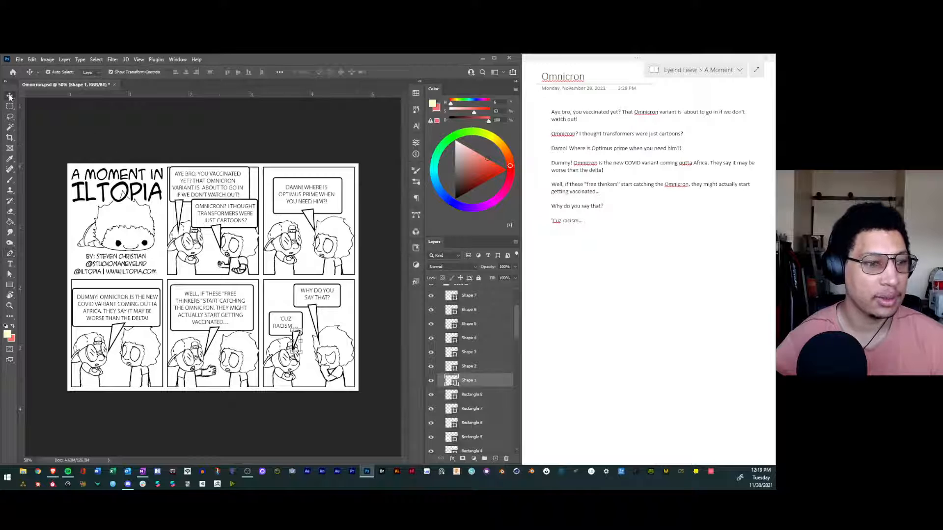
pyautogui.keyDown('shift'); pyautogui.click(480, 396); pyautogui.keyUp('shift')
pyautogui.rightClick(482, 395)
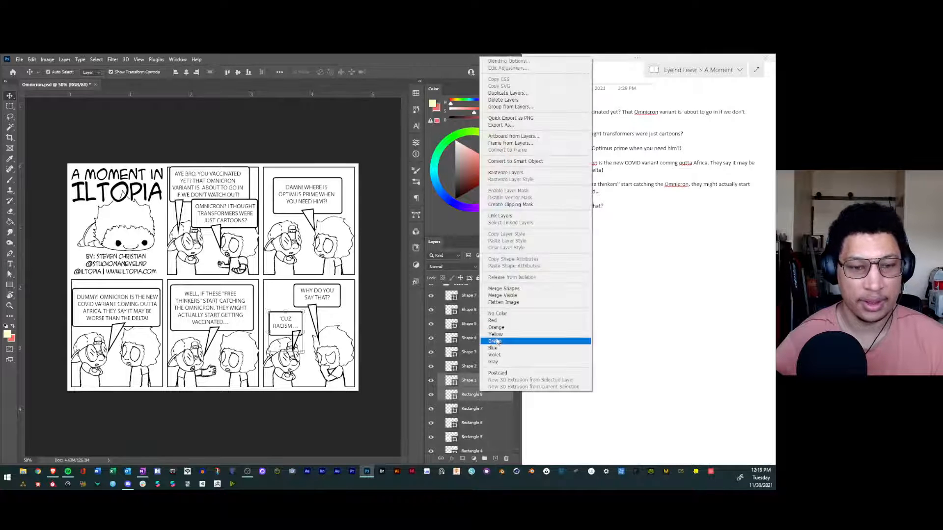
pyautogui.click(495, 289)
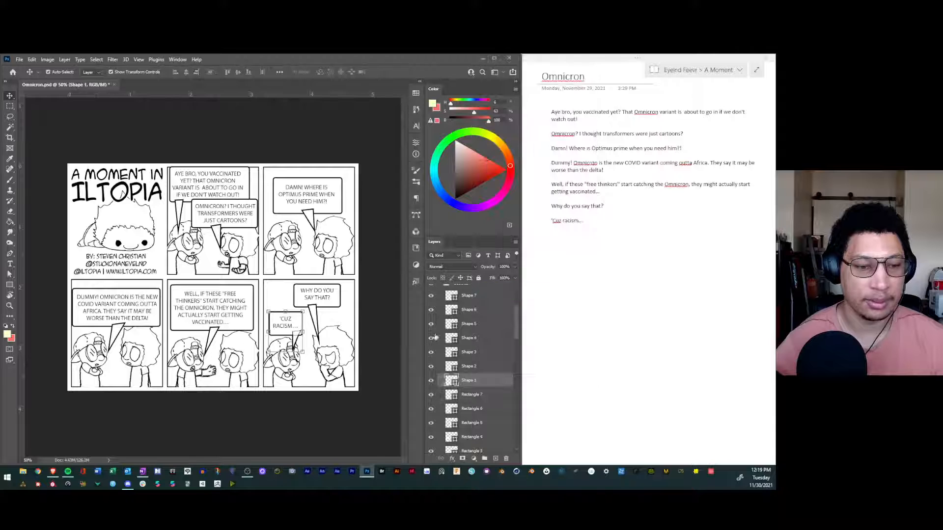
pyautogui.click(464, 396)
pyautogui.keyDown('ctrl'); pyautogui.click(468, 367); pyautogui.keyUp('ctrl')
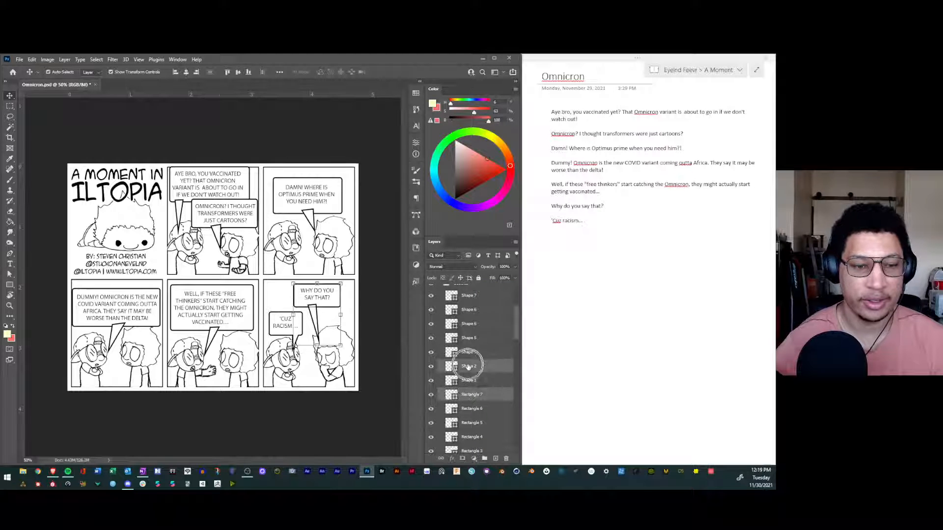
pyautogui.rightClick(471, 363)
pyautogui.click(491, 364)
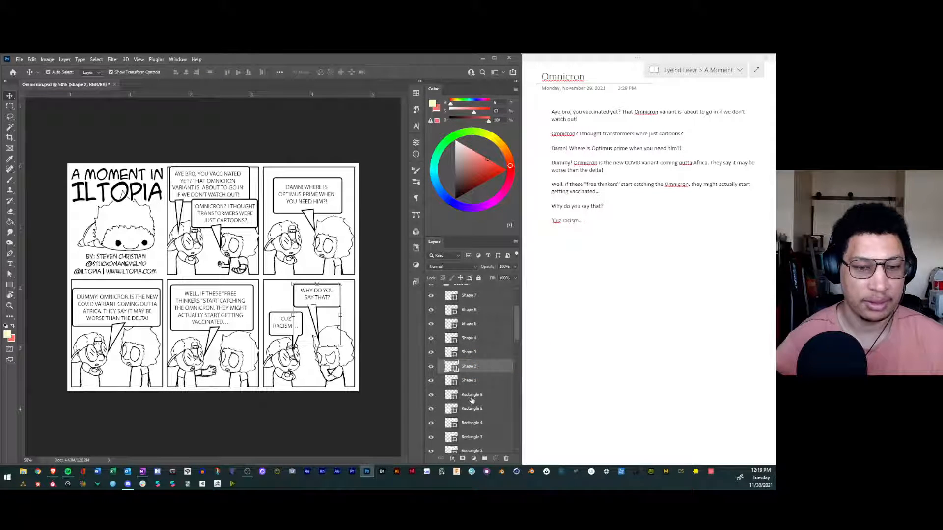
# Merge the tail shapes of the "free thinkers" and "Dummy!" bubbles with their respective rectangles
pyautogui.click(471, 401)
pyautogui.keyDown('ctrl'); pyautogui.click(472, 352); pyautogui.keyUp('ctrl')
pyautogui.rightClick(474, 350)
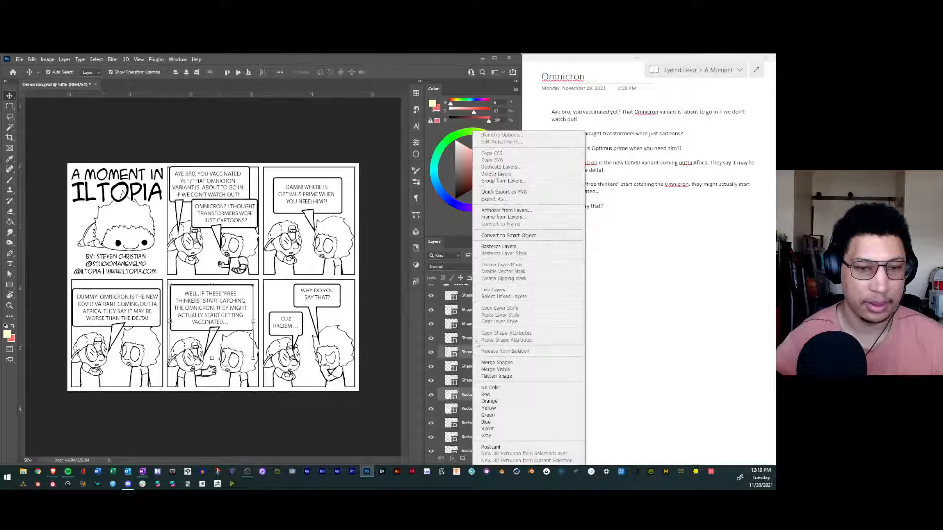
pyautogui.click(502, 363)
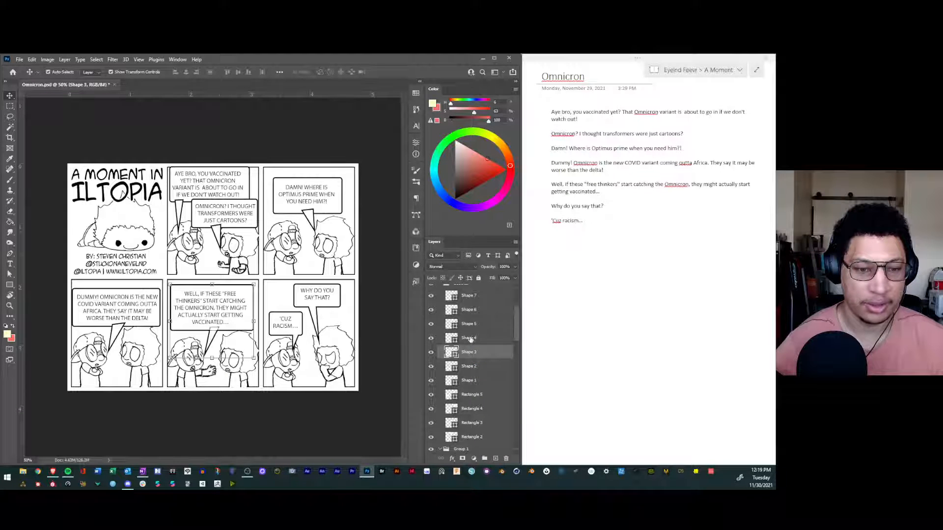
pyautogui.click(470, 338)
pyautogui.keyDown('ctrl'); pyautogui.click(472, 394); pyautogui.keyUp('ctrl')
pyautogui.rightClick(472, 394)
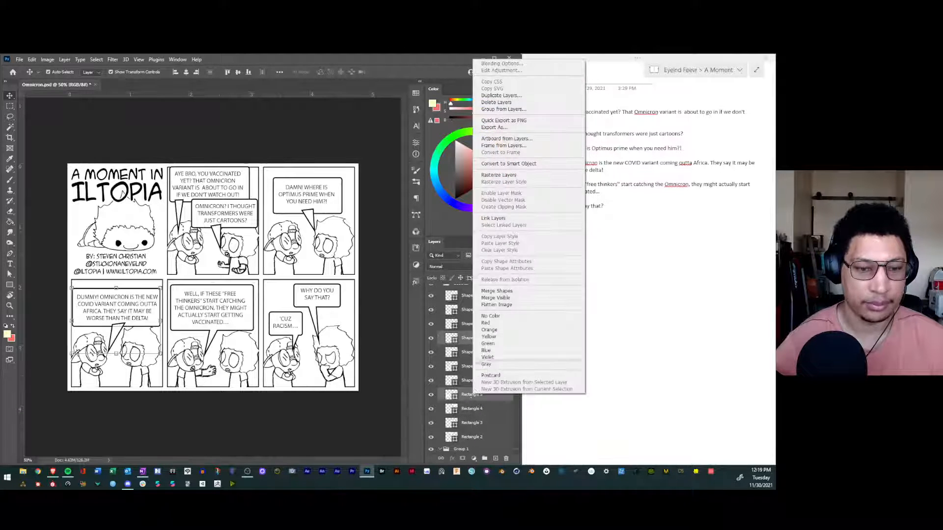
pyautogui.click(488, 291)
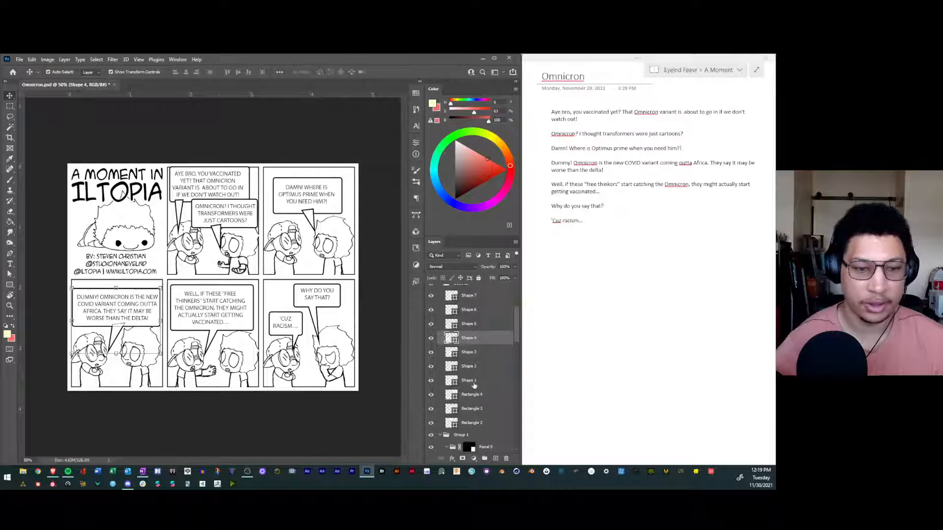
# Merge the tail shapes of the "Damn!" and "Omnicron?" bubbles with their respective rectangles
pyautogui.click(468, 325)
pyautogui.keyDown('ctrl'); pyautogui.click(470, 396); pyautogui.keyUp('ctrl')
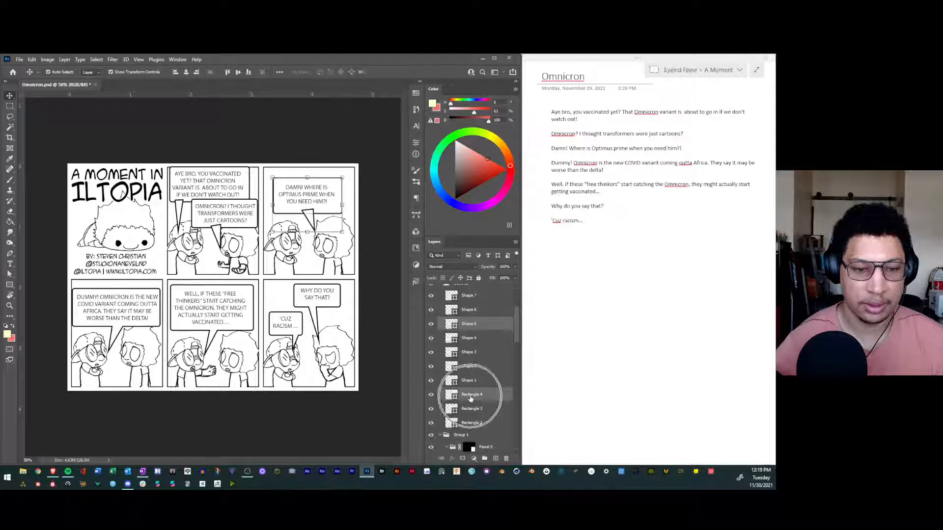
pyautogui.rightClick(471, 396)
pyautogui.click(489, 293)
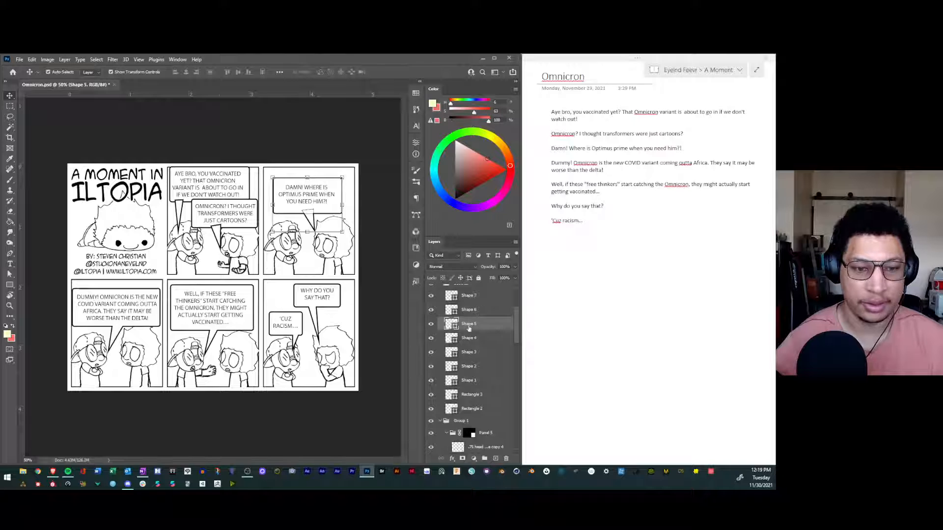
pyautogui.click(474, 310)
pyautogui.keyDown('ctrl'); pyautogui.click(476, 395); pyautogui.keyUp('ctrl')
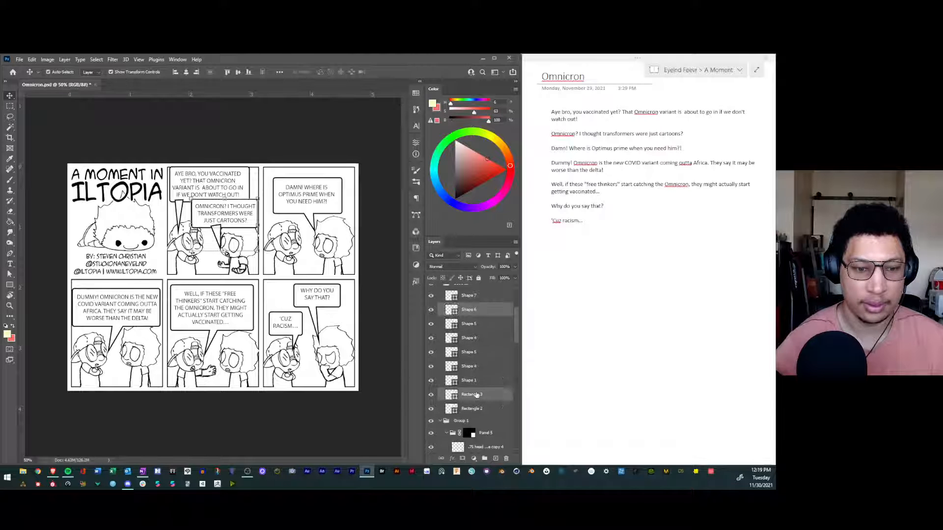
pyautogui.rightClick(476, 395)
pyautogui.click(485, 296)
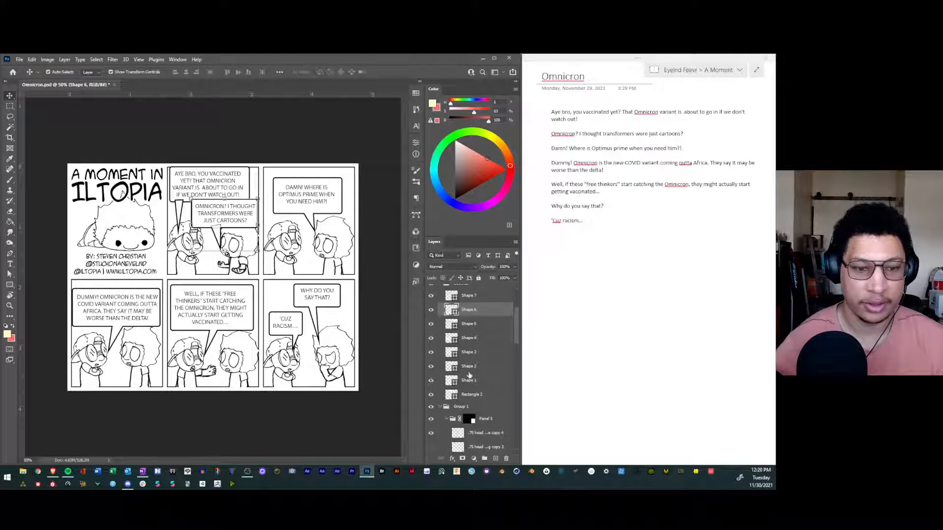
# Merge the tail shape of the "Aye bro" bubble with its rectangle
pyautogui.click(468, 296)
pyautogui.keyDown('ctrl'); pyautogui.click(476, 395); pyautogui.keyUp('ctrl')
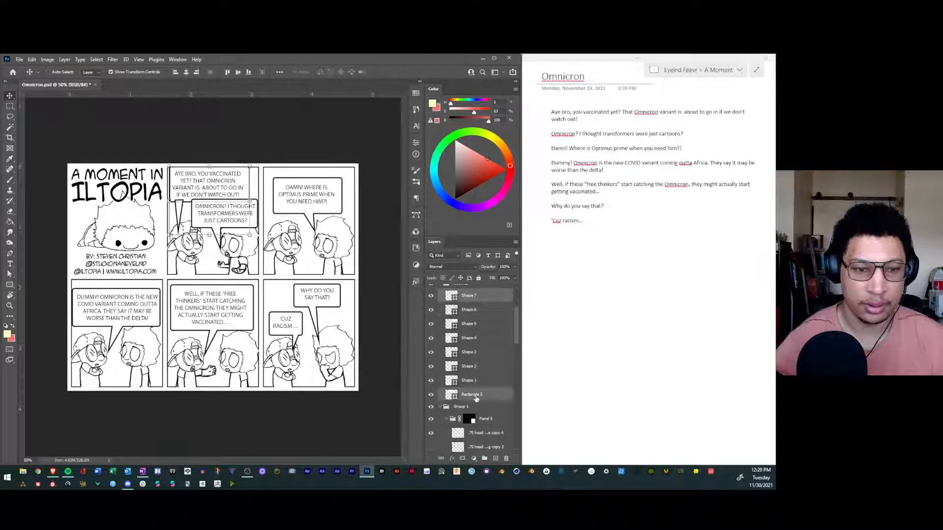
pyautogui.rightClick(475, 396)
pyautogui.click(503, 294)
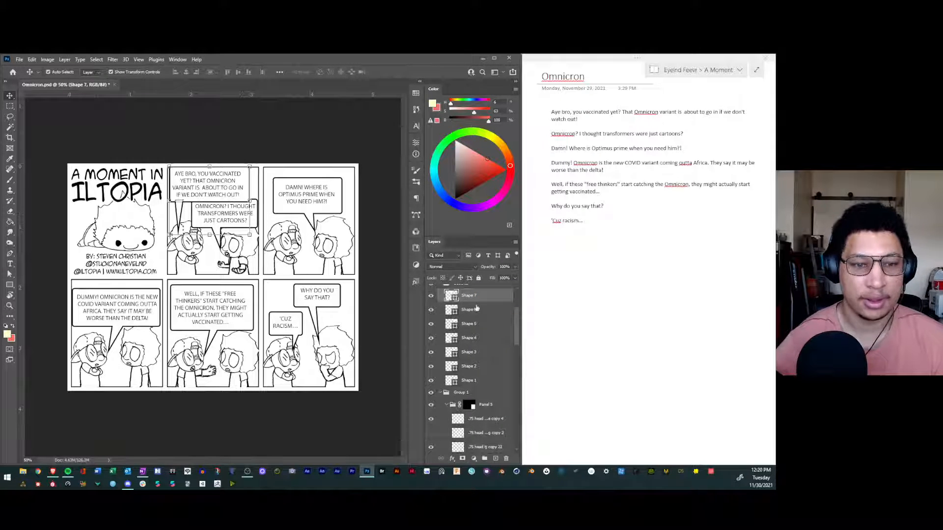
pyautogui.scroll(2, 477, 309)
pyautogui.scroll(-1, 477, 309)
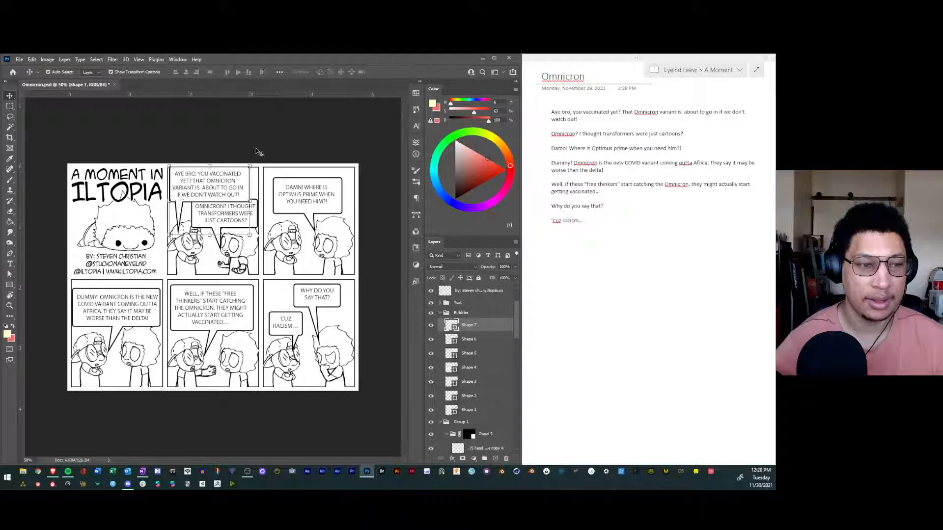
pyautogui.click(270, 145)
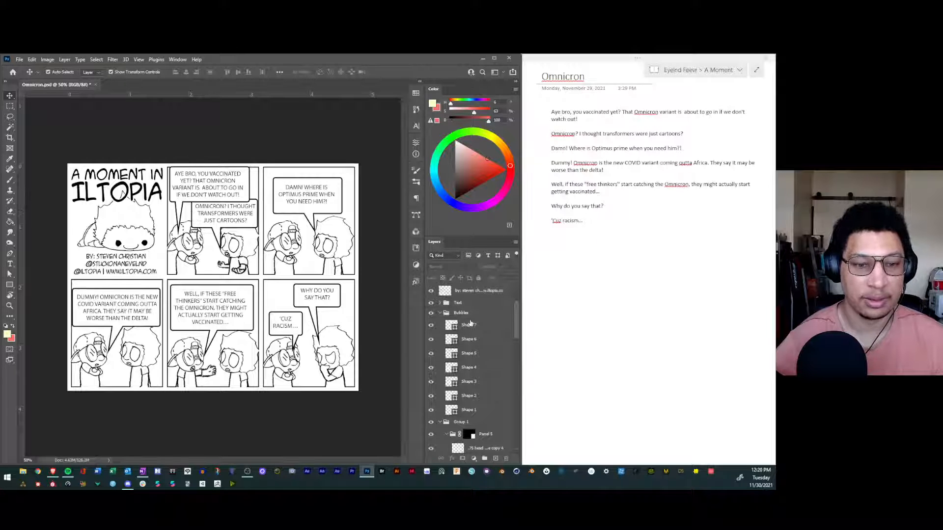
# Move the "Aye bro" bubble's layer directly beneath the "Omnicron?" bubble's layer in the Bubbles group
pyautogui.click(473, 327)
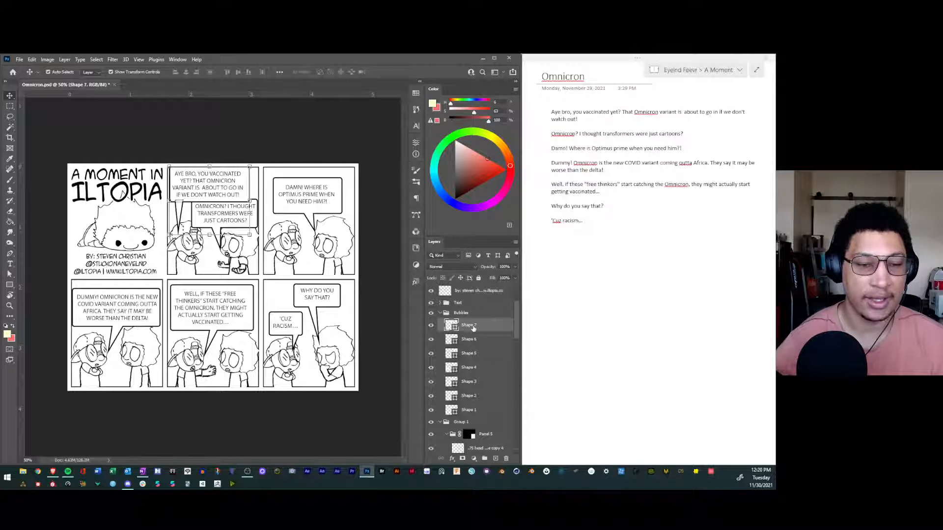
pyautogui.moveTo(473, 327); pyautogui.dragTo(472, 344)
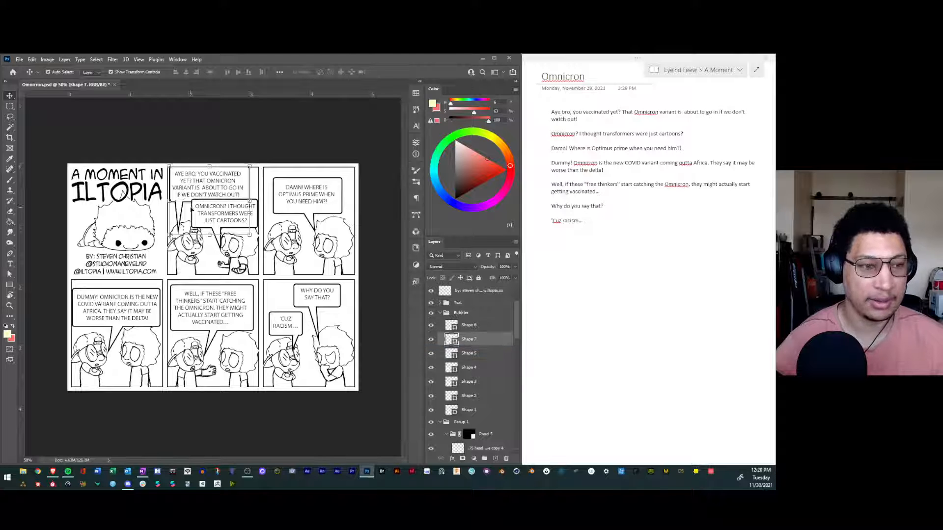
pyautogui.click(252, 141)
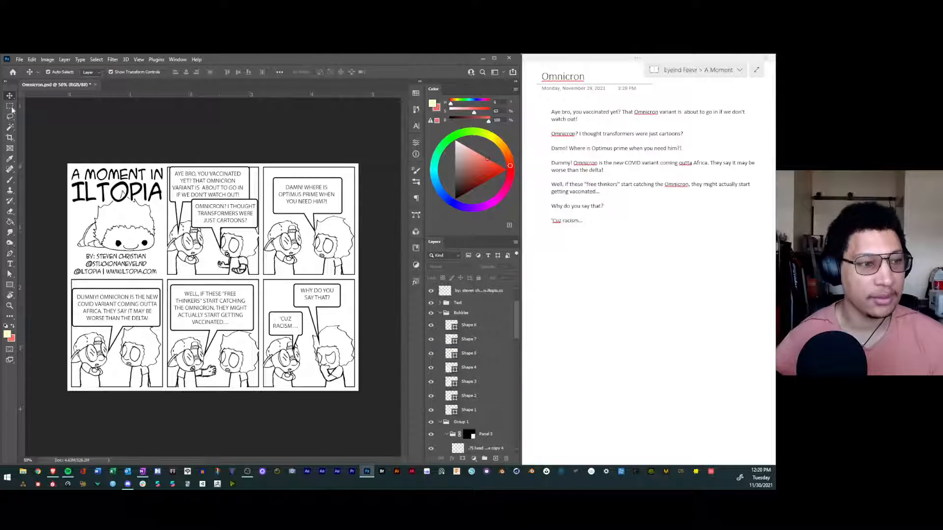
# Save the Omnicron.psd comic
pyautogui.click(19, 59)
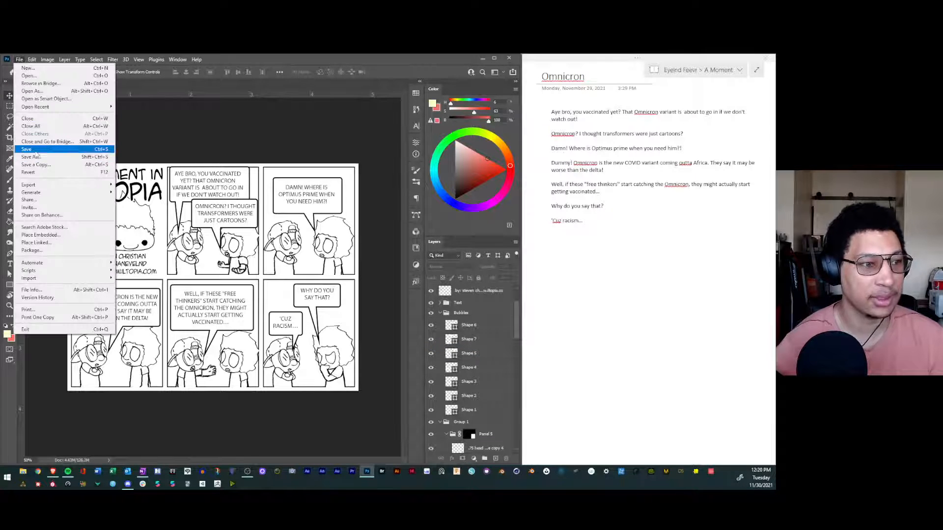
pyautogui.click(36, 154)
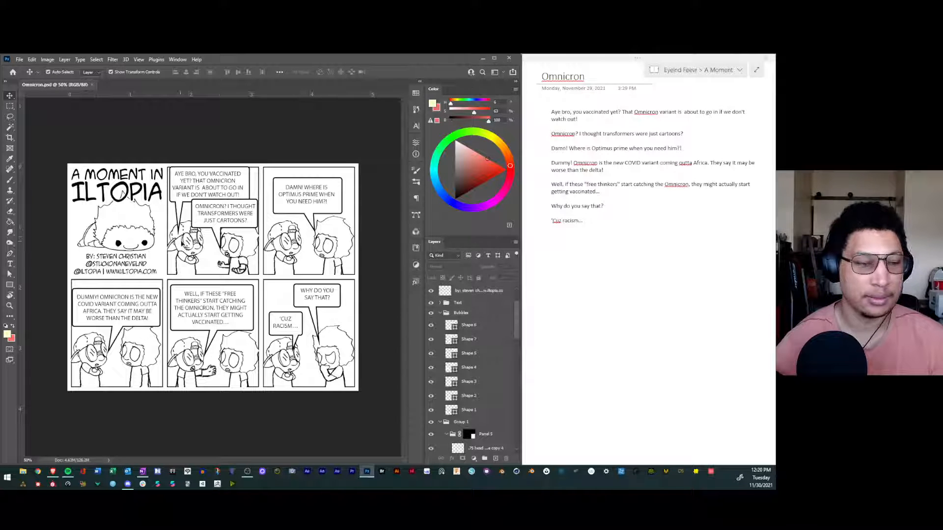
pyautogui.scroll(-3, 472, 349)
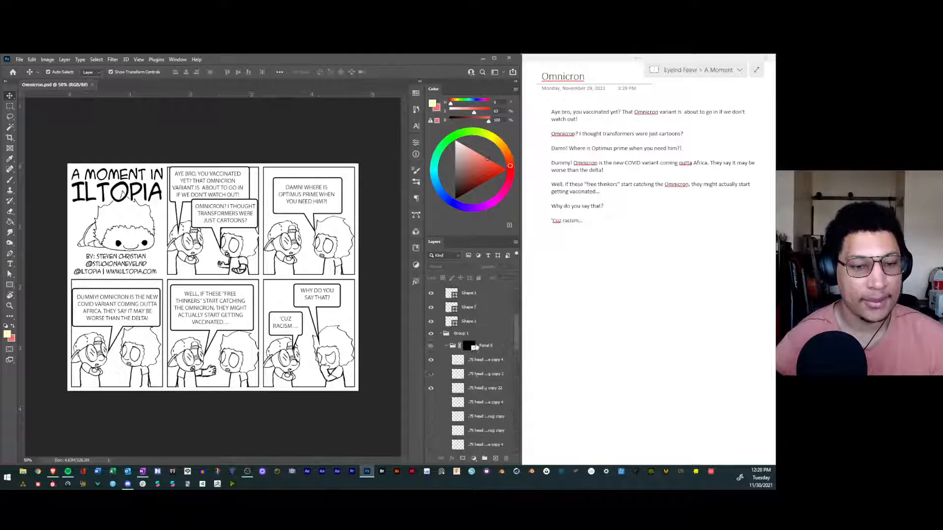
pyautogui.scroll(3, 474, 347)
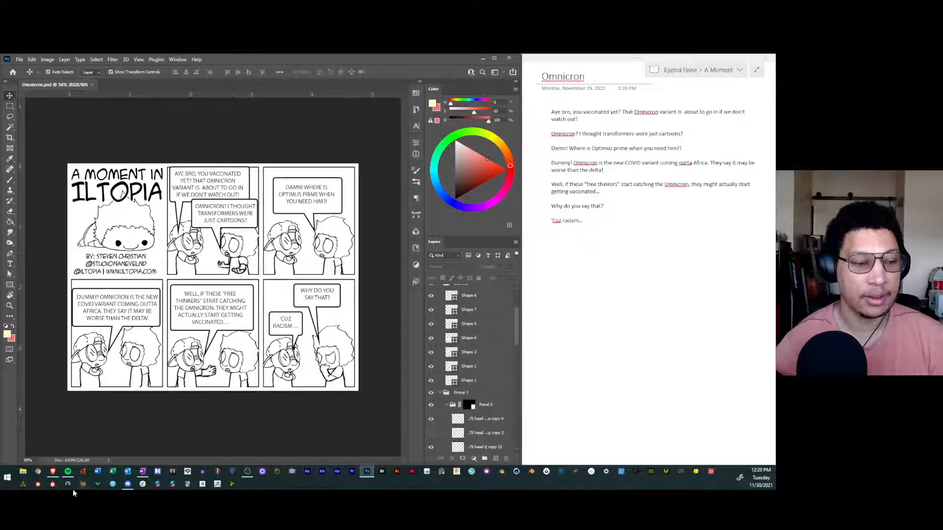
# Switch to File Explorer, open the A Moment in Iltopia folder, and place its window beside the comic canvas
pyautogui.click(23, 471)
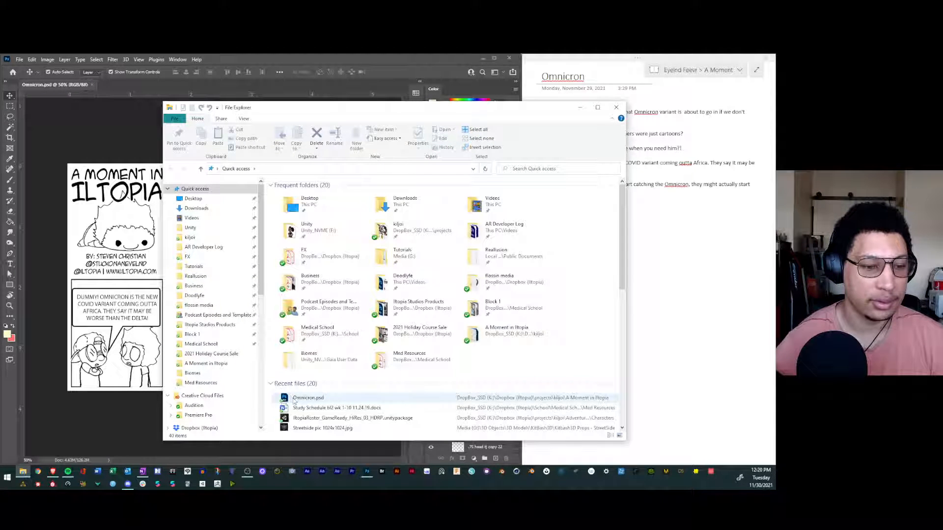
pyautogui.rightClick(294, 401)
pyautogui.click(213, 364)
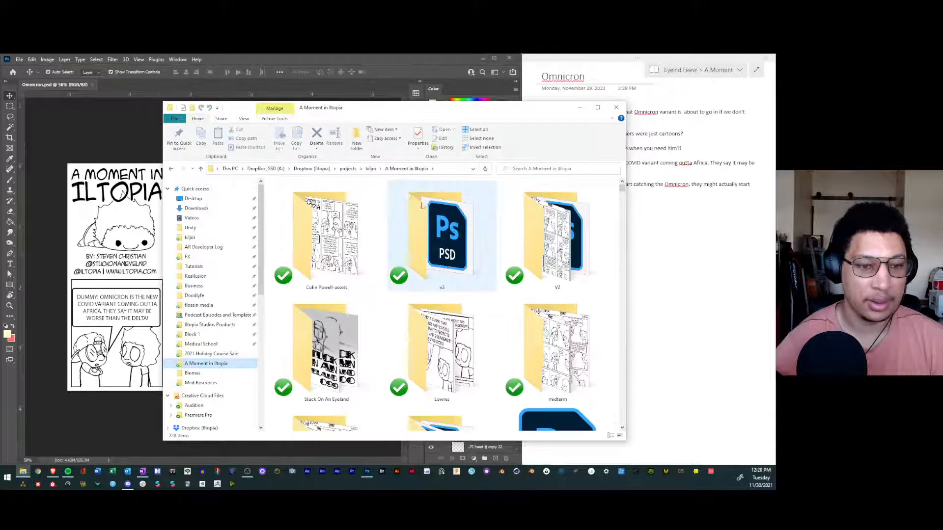
pyautogui.scroll(-10, 491, 270)
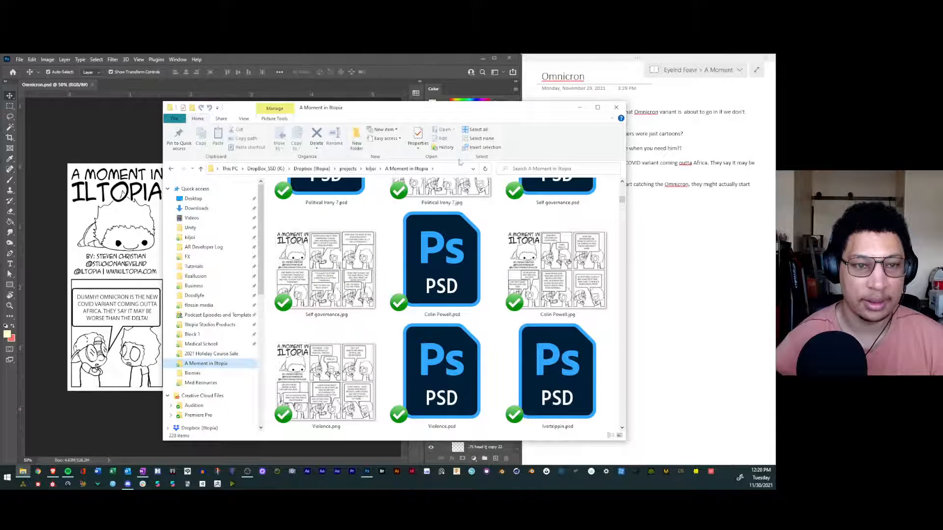
pyautogui.moveTo(449, 109); pyautogui.dragTo(702, 81)
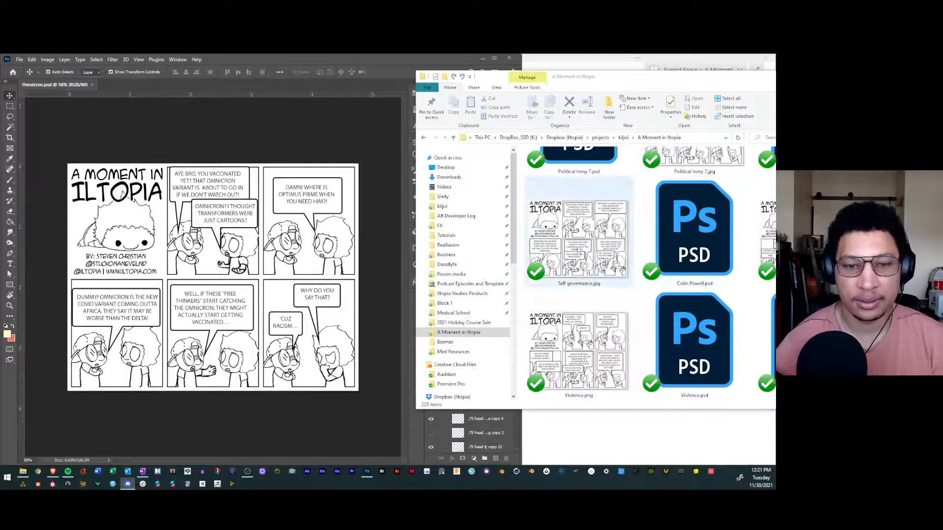
# Browse the older comics in the folder for reusable character poses and open Race.psd in Photoshop
pyautogui.scroll(-2, 582, 290)
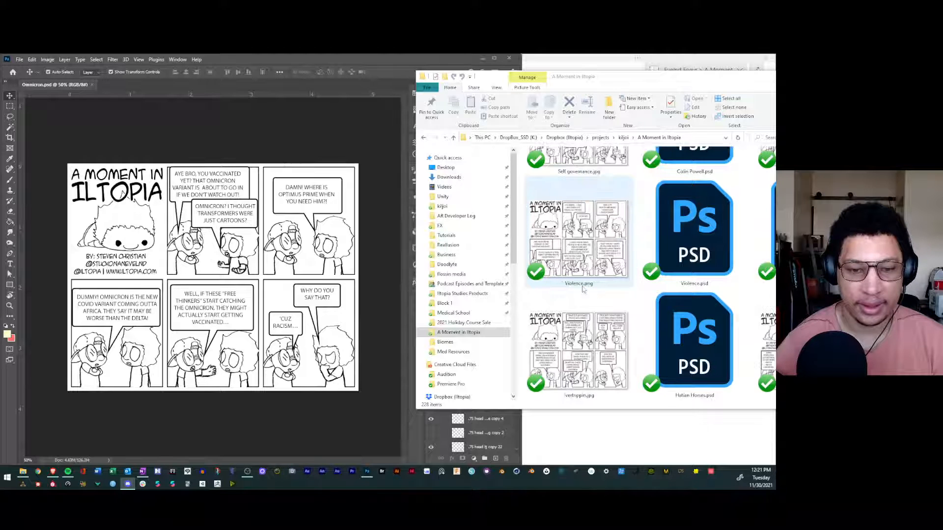
pyautogui.scroll(-4, 582, 290)
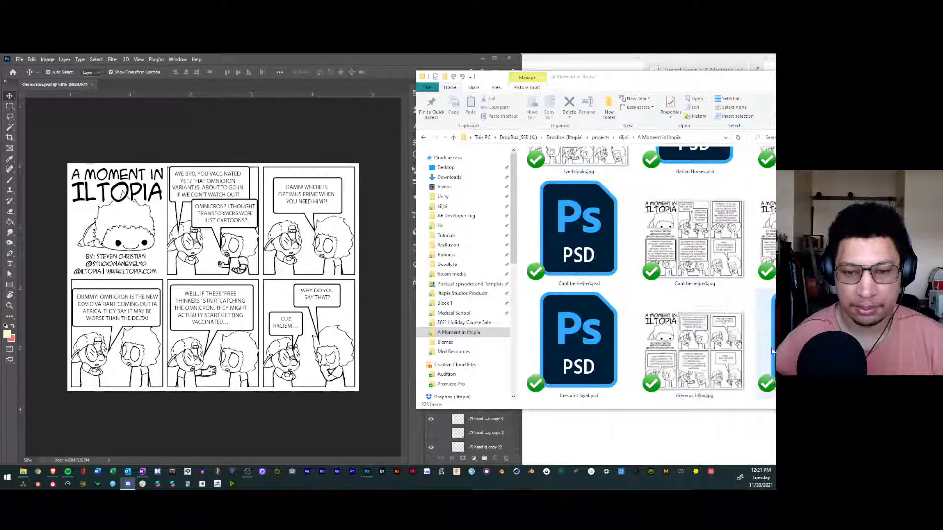
pyautogui.scroll(-4, 771, 351)
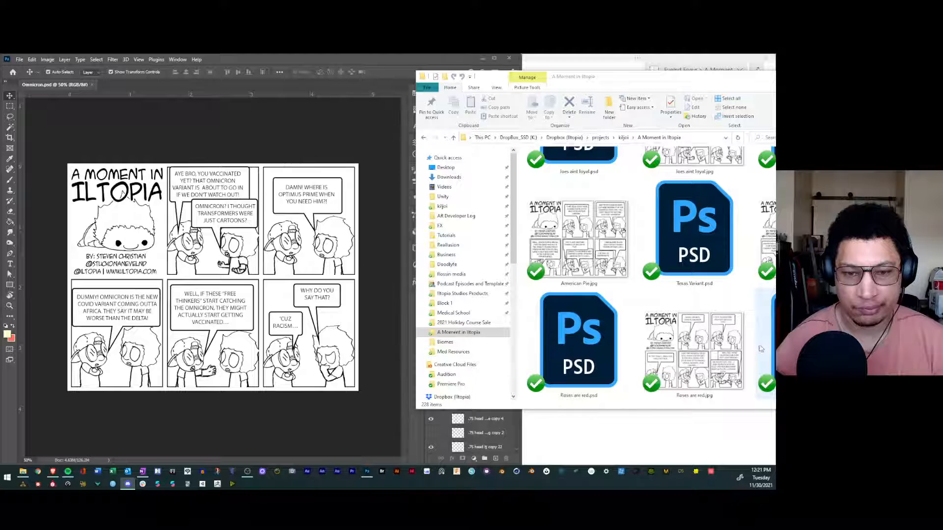
pyautogui.scroll(-2, 760, 348)
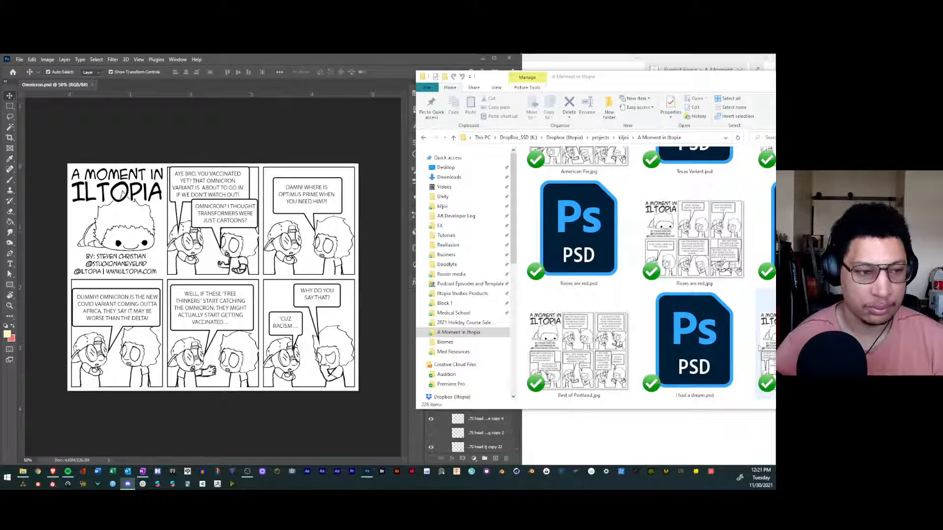
pyautogui.scroll(-2, 621, 377)
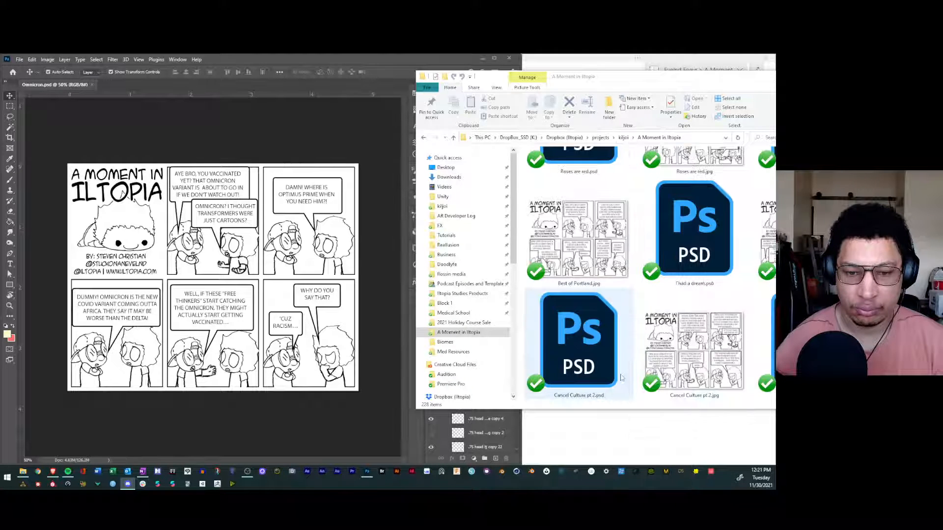
pyautogui.scroll(-2, 621, 377)
pyautogui.scroll(-2, 647, 346)
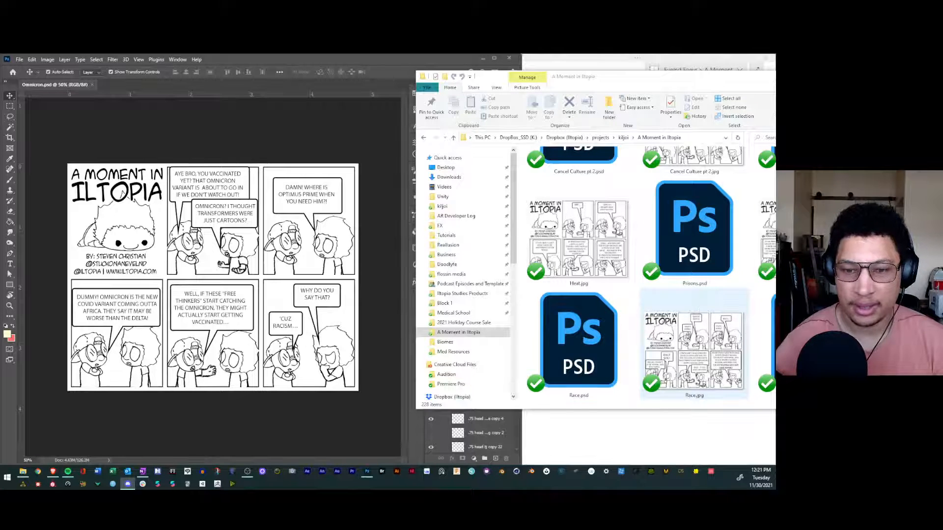
pyautogui.click(571, 341)
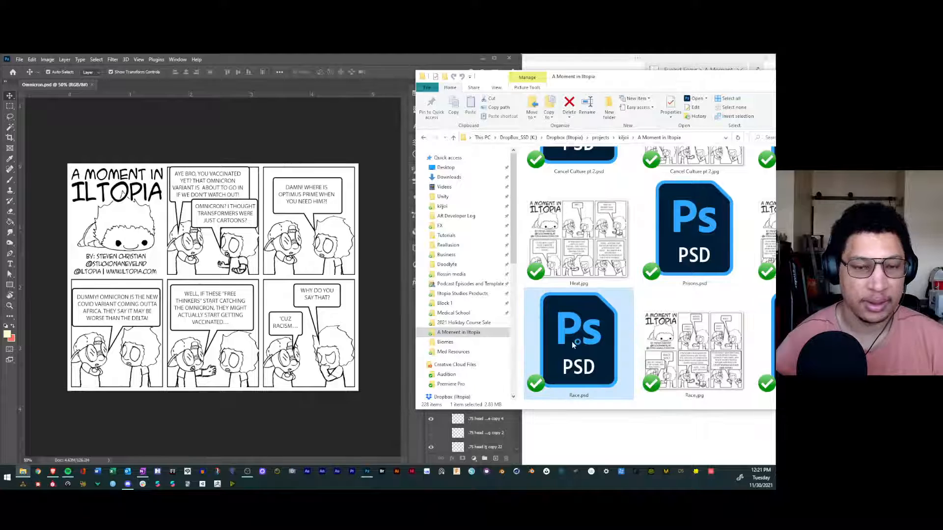
pyautogui.doubleClick(572, 341)
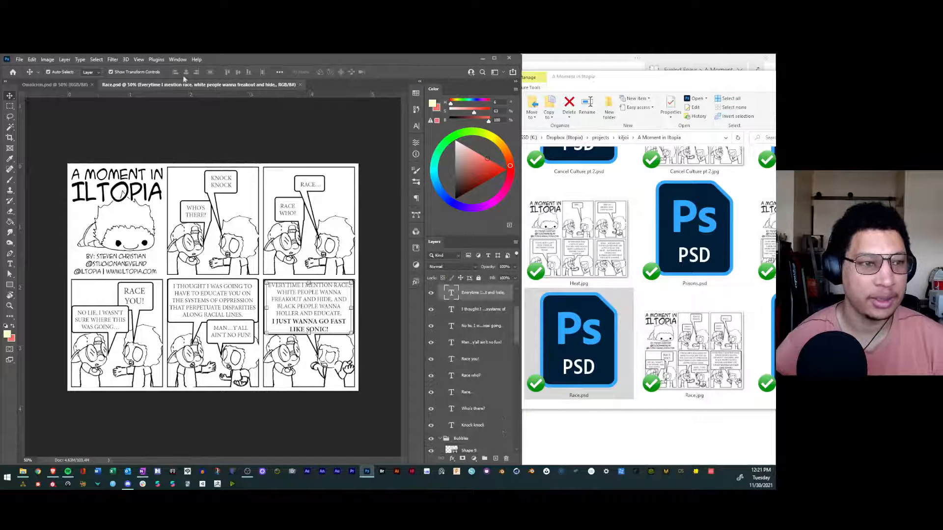
# Copy the curly-haired character with the extended hand from Race.psd's third top-row panel into Omnicron's Panel 2 group, and hide the previous pose
pyautogui.click(305, 239)
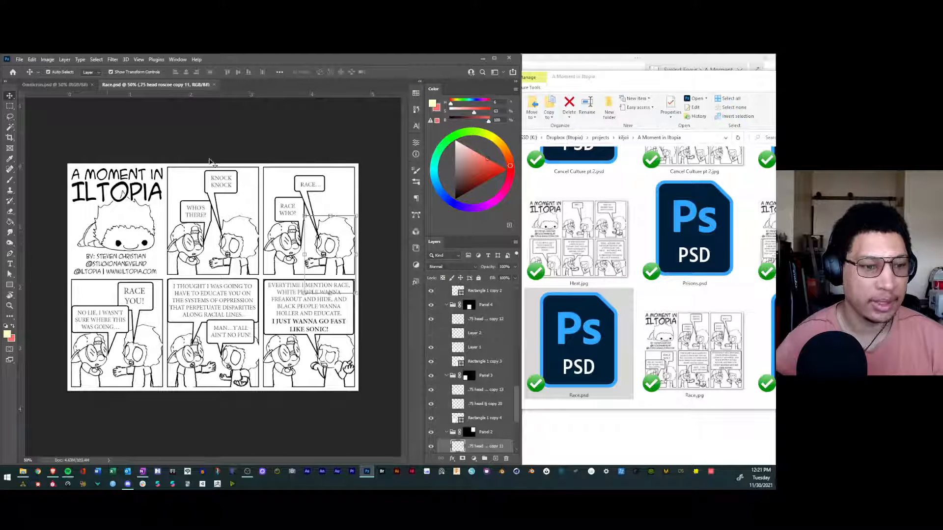
pyautogui.click(58, 84)
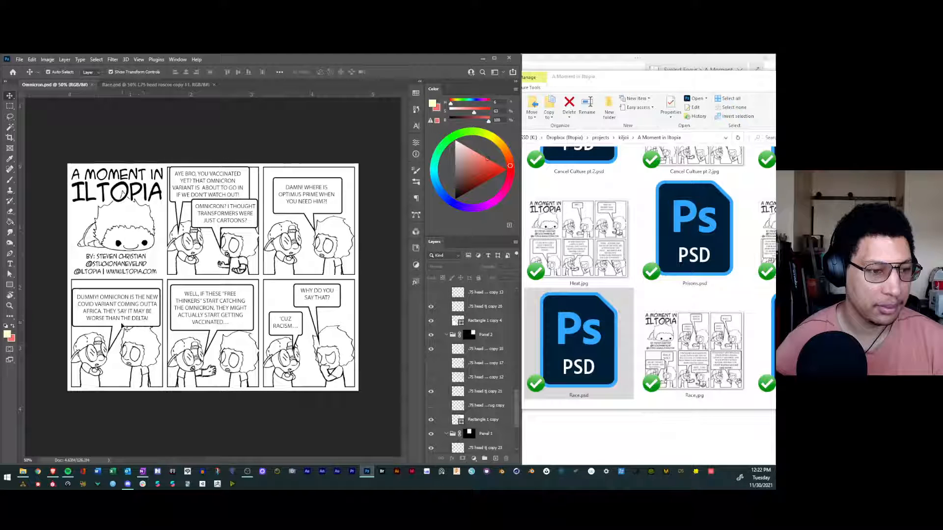
pyautogui.click(329, 245)
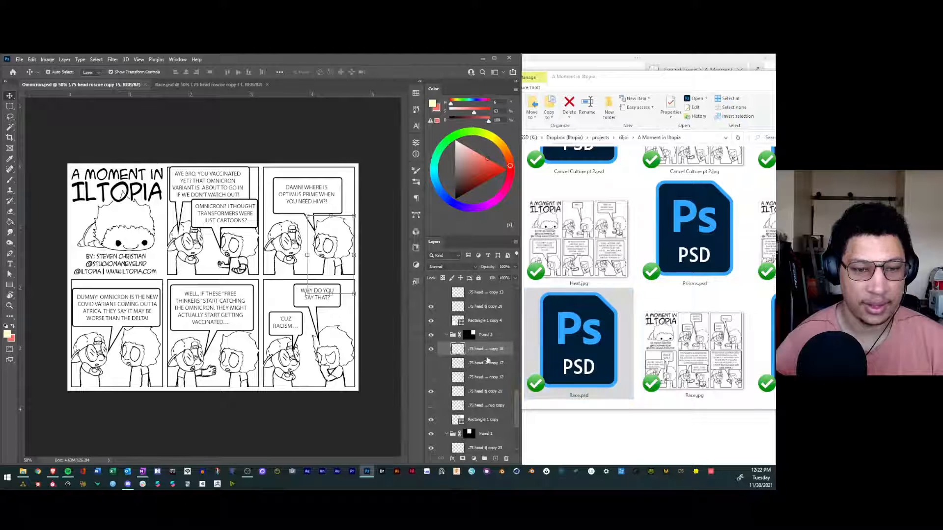
pyautogui.click(234, 87)
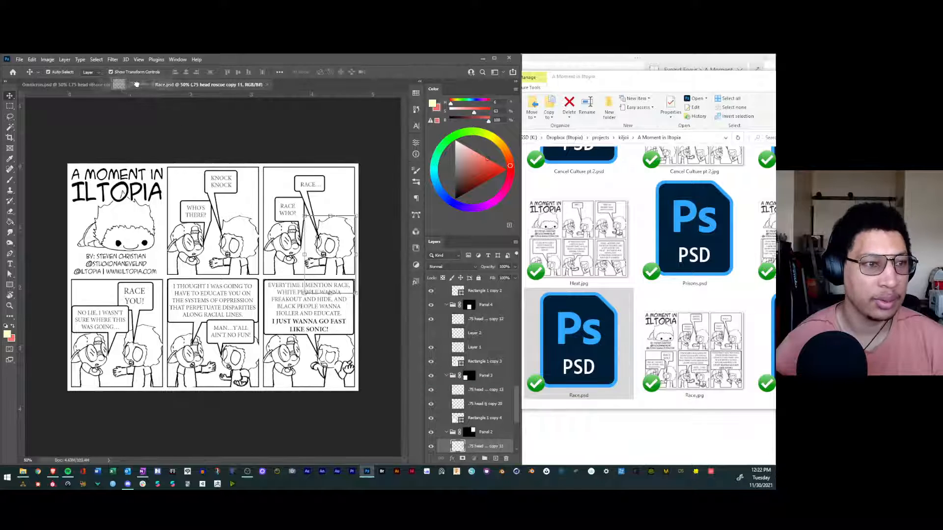
pyautogui.click(109, 85)
pyautogui.moveTo(109, 87); pyautogui.dragTo(334, 243)
pyautogui.click(431, 363)
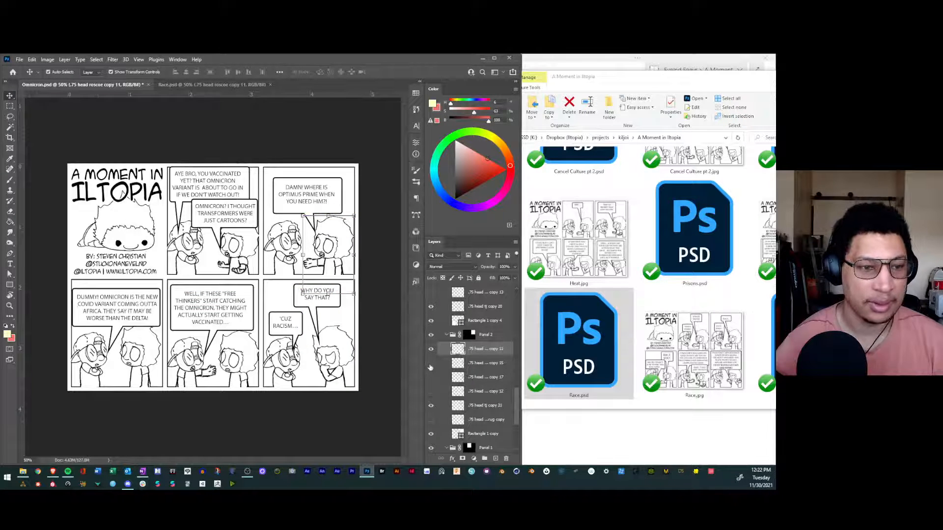
pyautogui.click(386, 249)
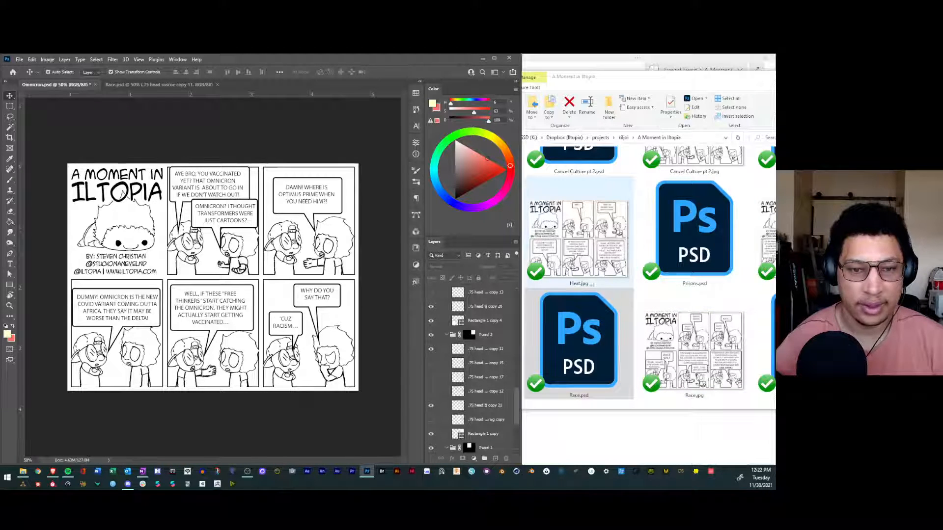
# Switch to File Explorer, shift its window over the comic, browse the older comics for another pose and open Spicy Life.psd in Photoshop
pyautogui.click(631, 294)
pyautogui.click(639, 293)
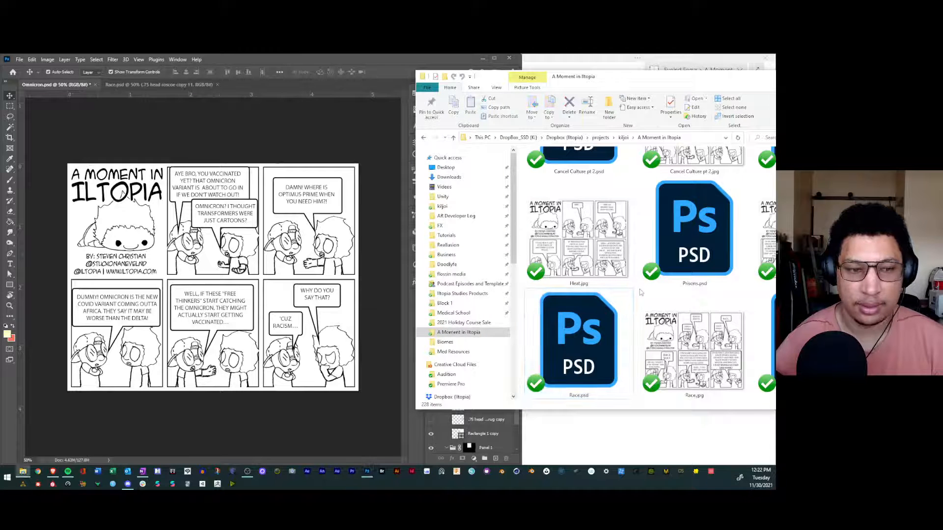
pyautogui.scroll(1, 639, 293)
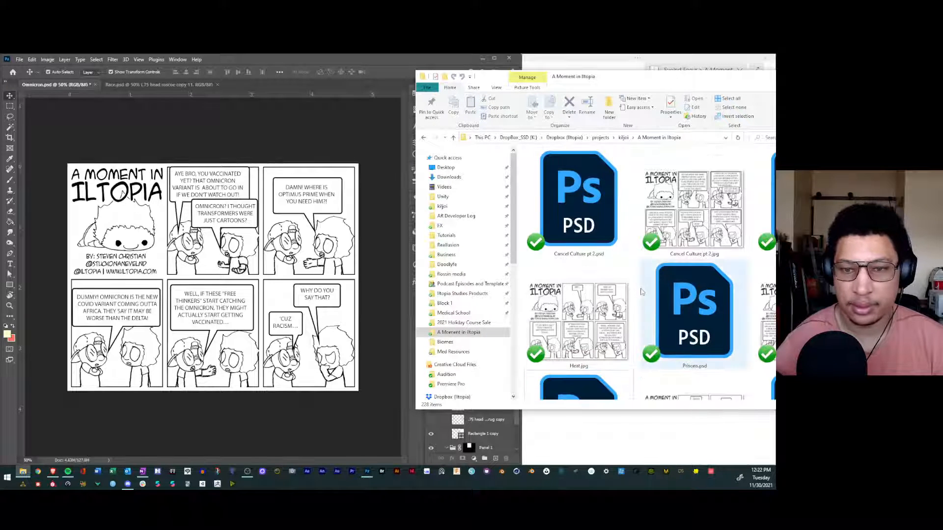
pyautogui.scroll(-3, 721, 300)
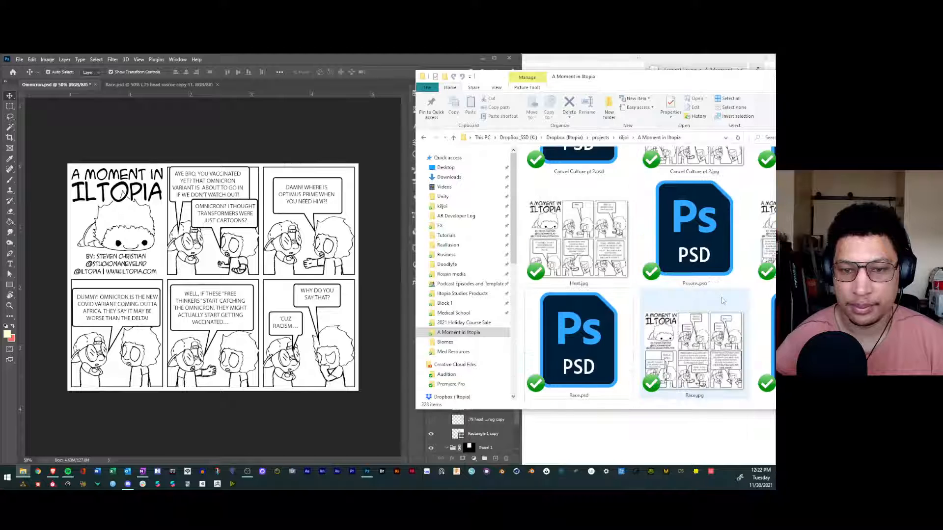
pyautogui.scroll(-1, 722, 301)
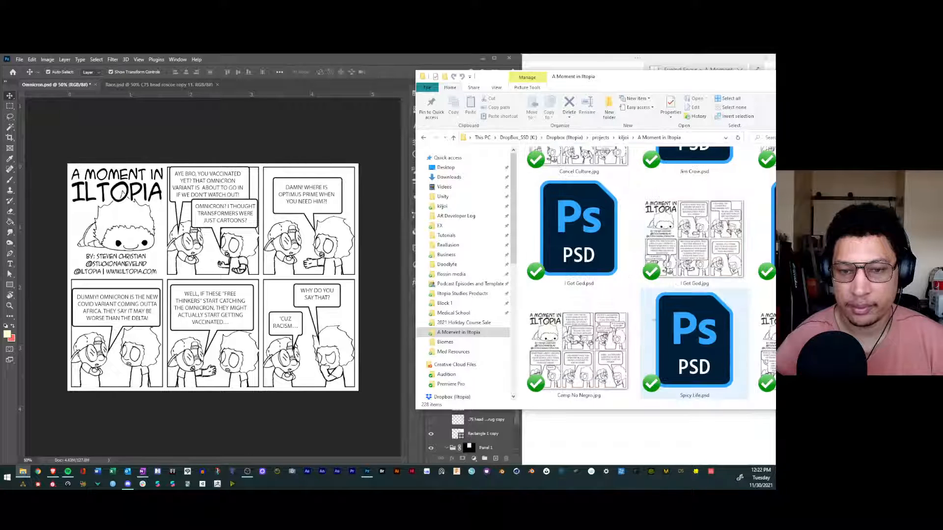
pyautogui.moveTo(606, 77); pyautogui.dragTo(417, 76)
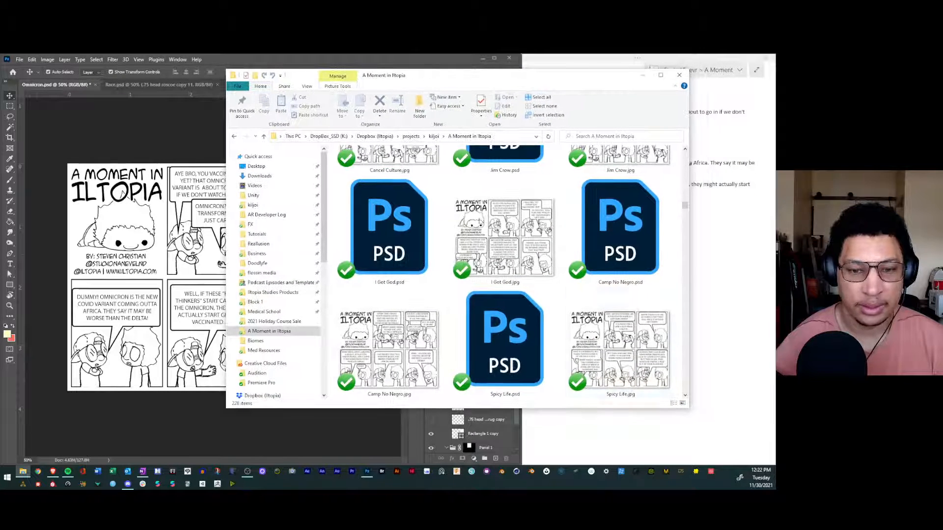
pyautogui.scroll(-1, 598, 289)
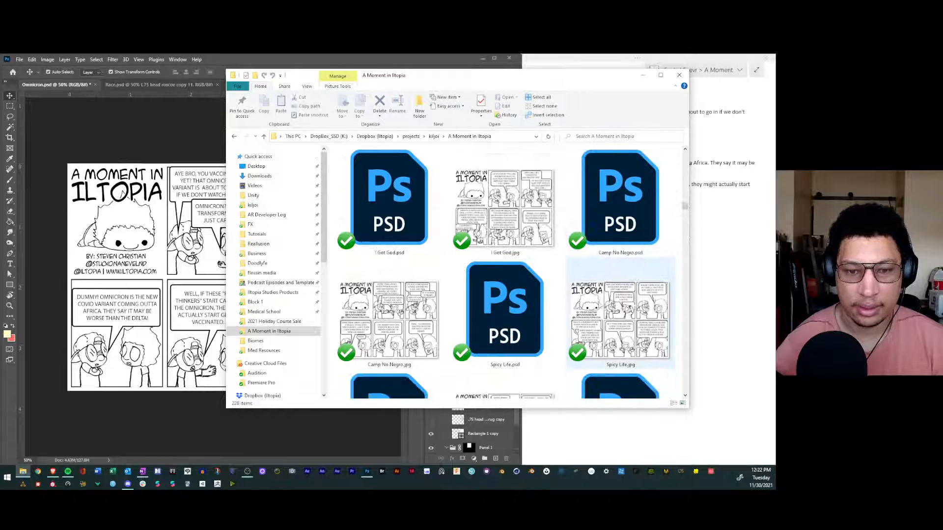
pyautogui.click(496, 308)
pyautogui.doubleClick(496, 308)
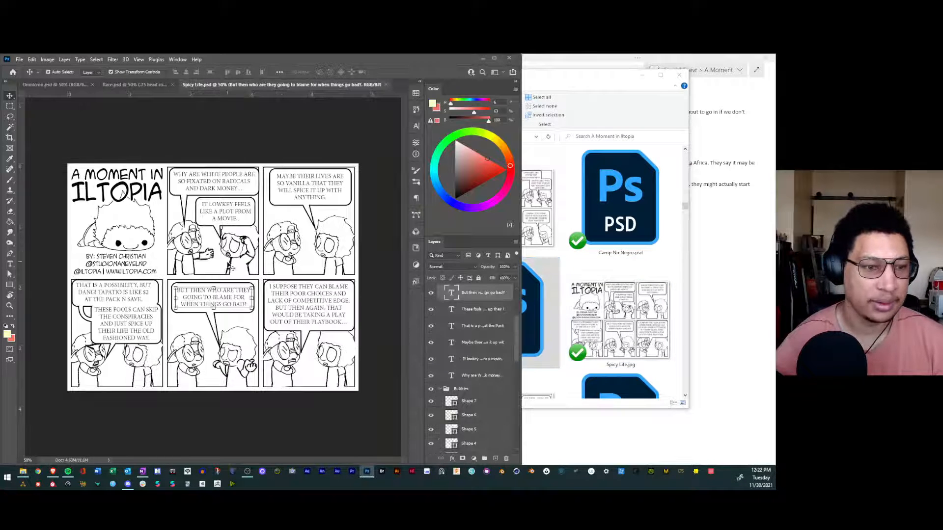
# Copy the curly-haired character from Spicy Life.psd's second top-row panel into Omnicron's last panel, over the character with crossed arms
pyautogui.click(236, 248)
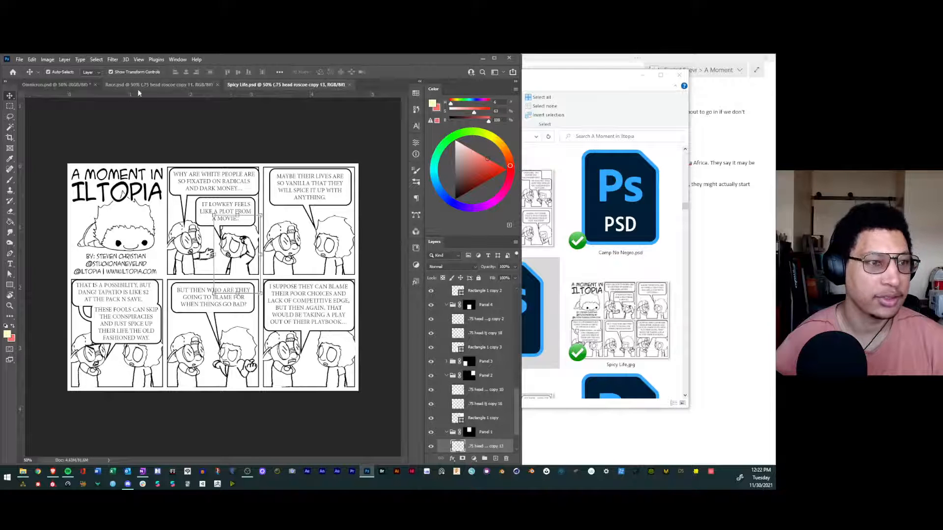
pyautogui.click(57, 86)
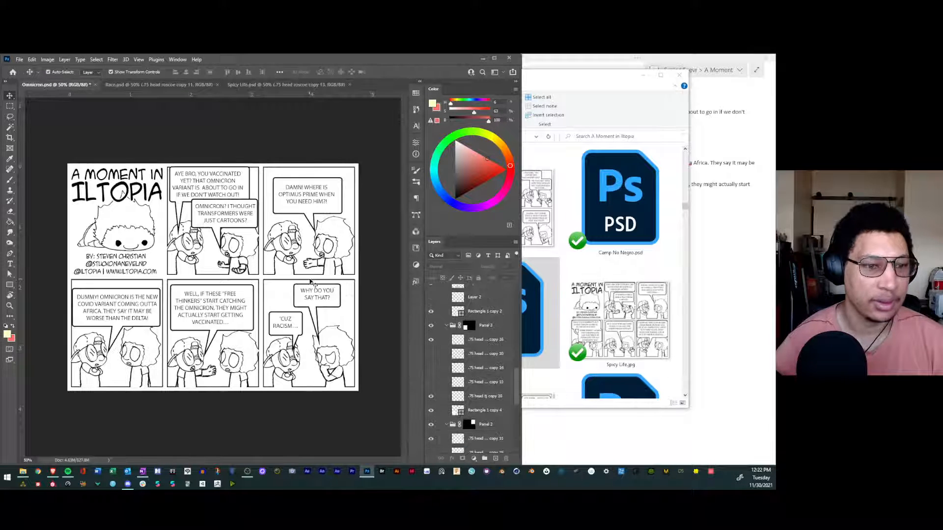
pyautogui.click(329, 368)
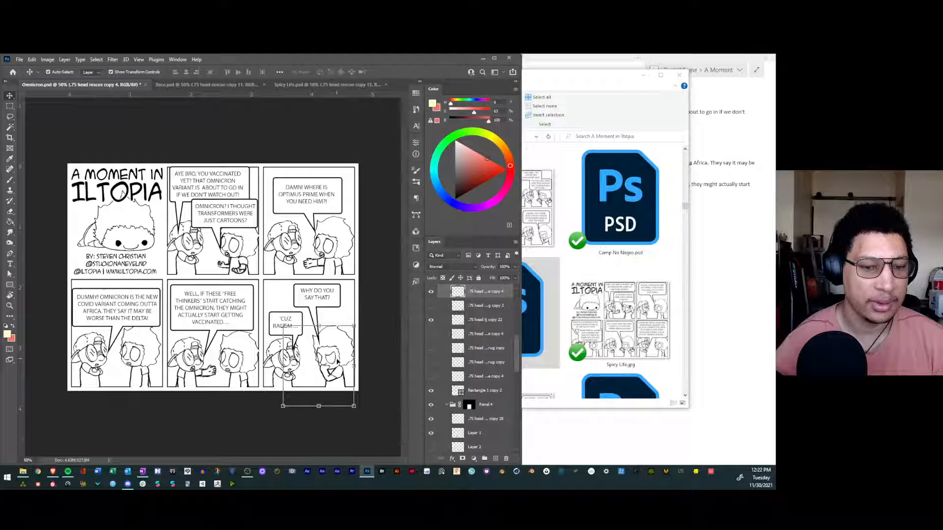
pyautogui.click(324, 295)
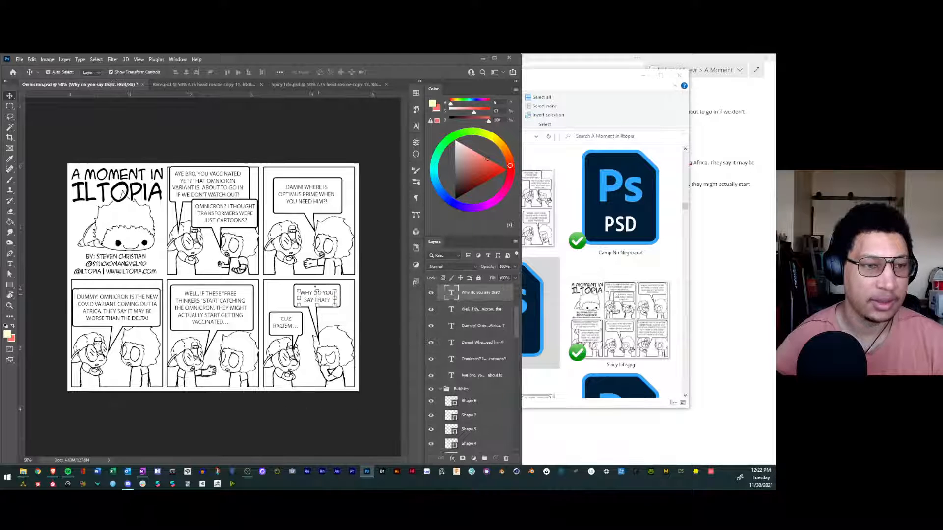
pyautogui.click(314, 84)
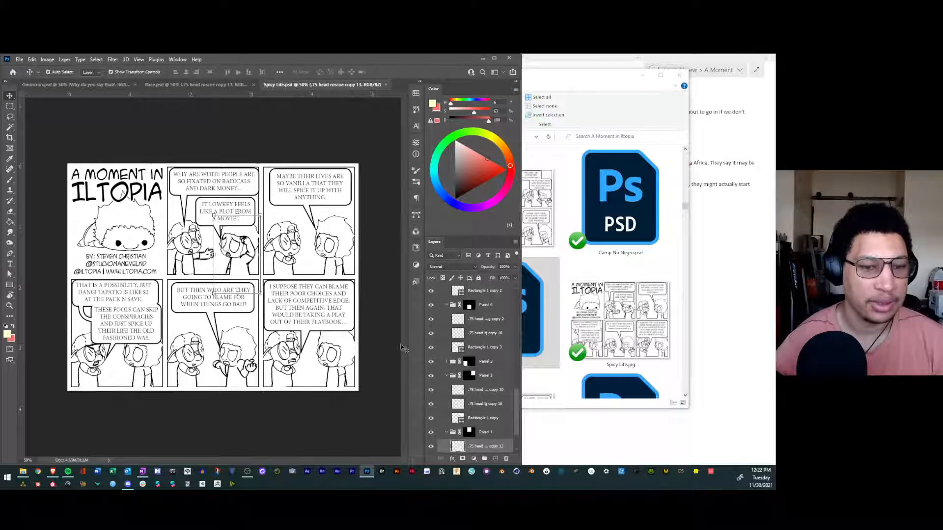
pyautogui.click(73, 85)
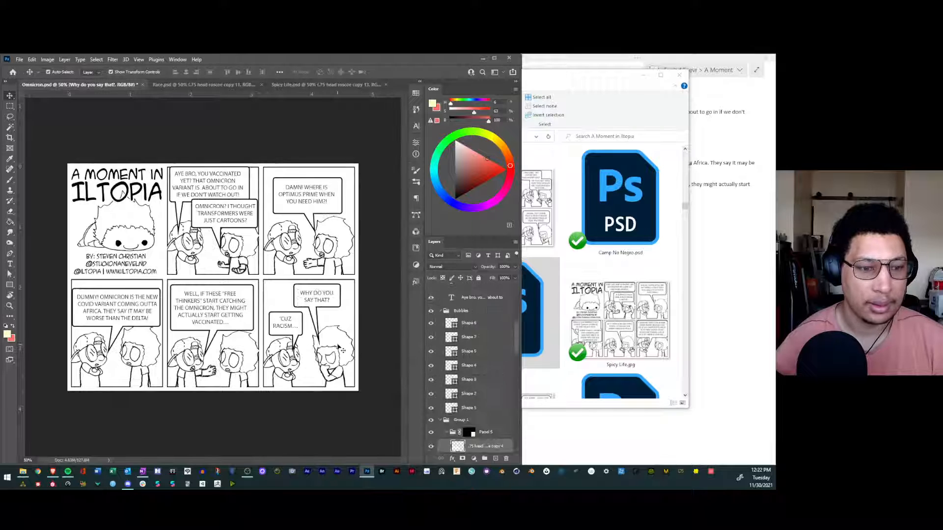
pyautogui.click(294, 86)
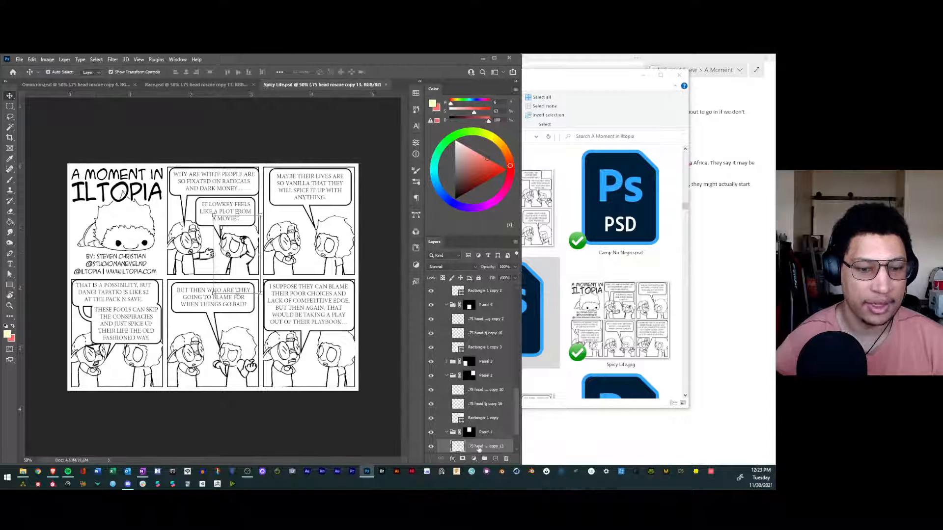
pyautogui.click(74, 84)
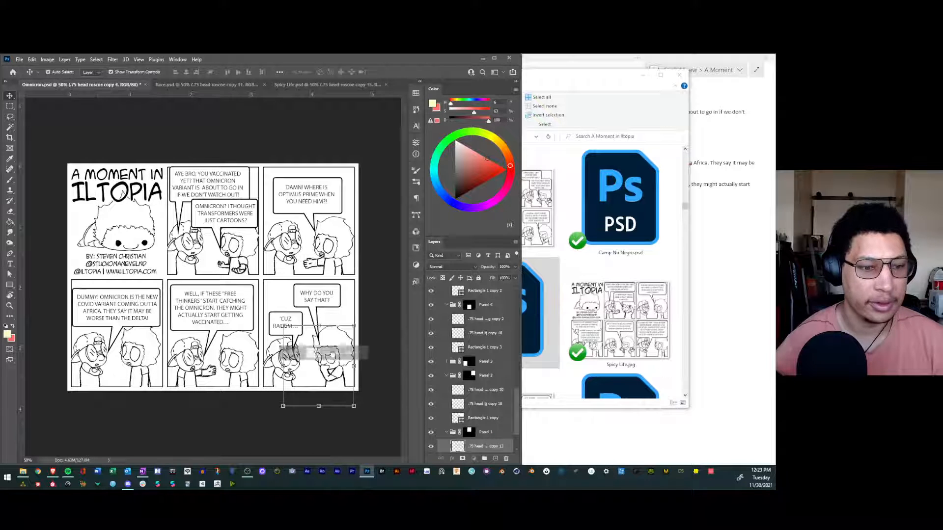
pyautogui.moveTo(332, 355); pyautogui.dragTo(331, 361)
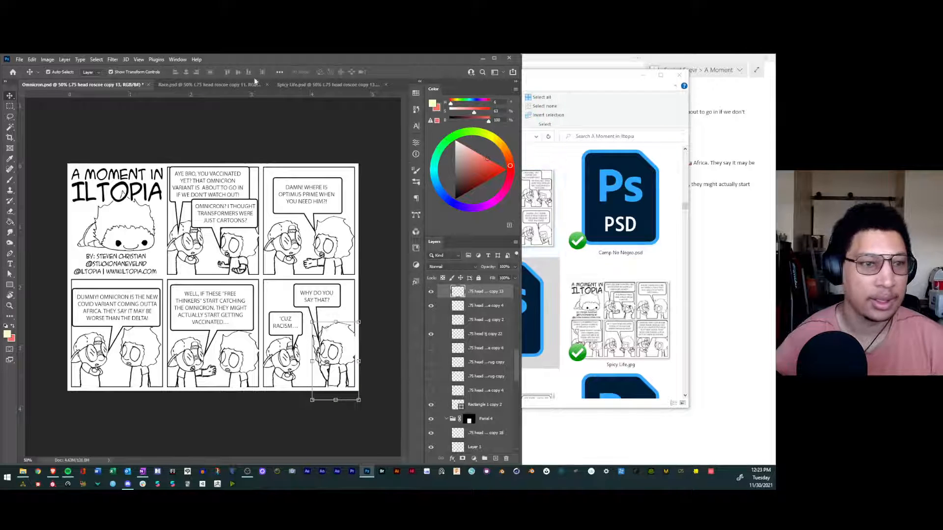
# In Spicy Life.psd, find the separate Layer 1 holding the drawn arms and move it into the Panel 1 group, above the curly-haired character
pyautogui.click(288, 85)
pyautogui.moveTo(235, 255); pyautogui.dragTo(242, 260)
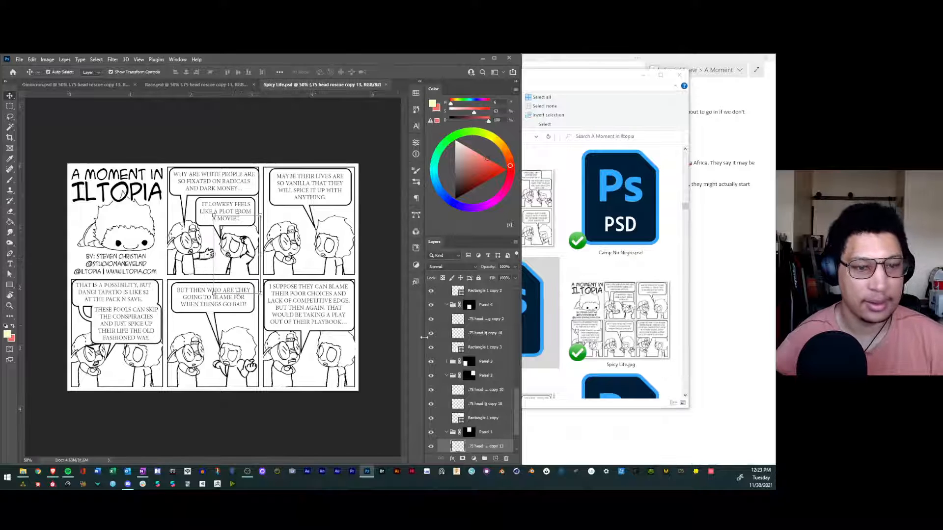
pyautogui.scroll(5, 471, 362)
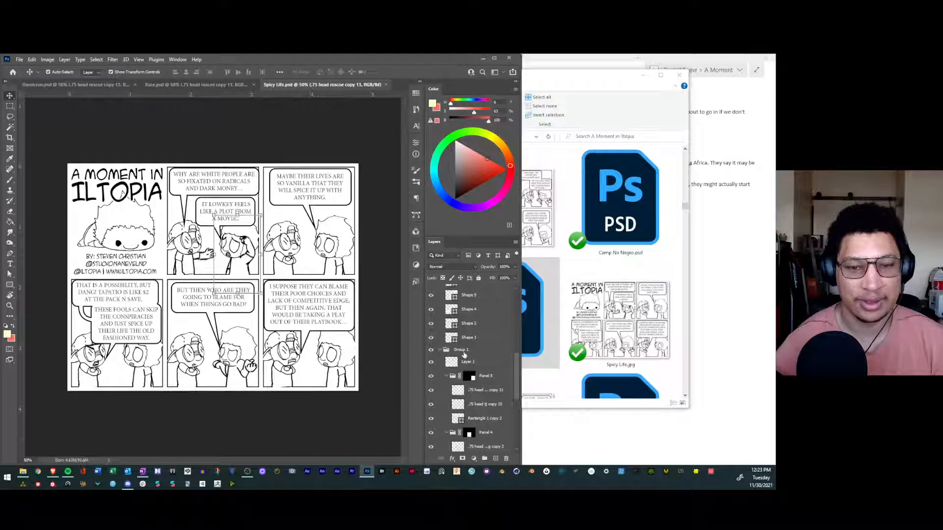
pyautogui.scroll(10, 463, 354)
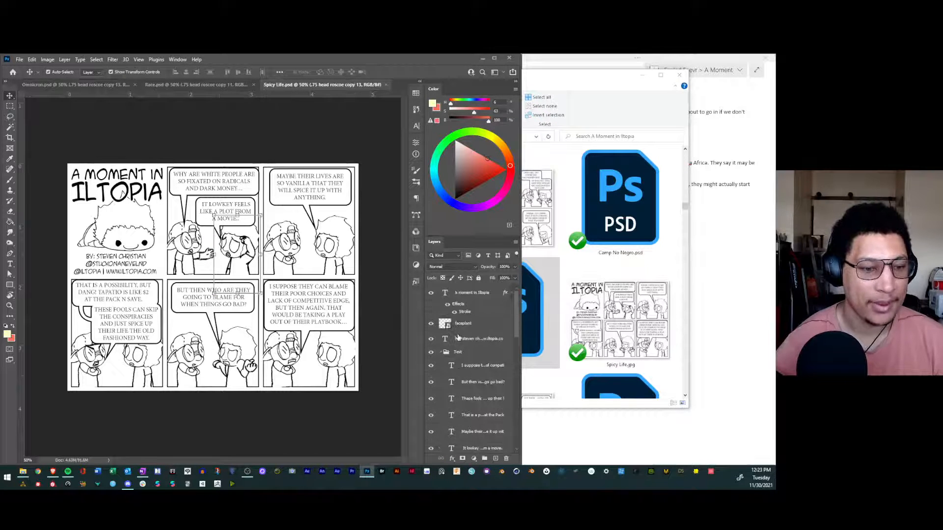
pyautogui.scroll(-1, 458, 337)
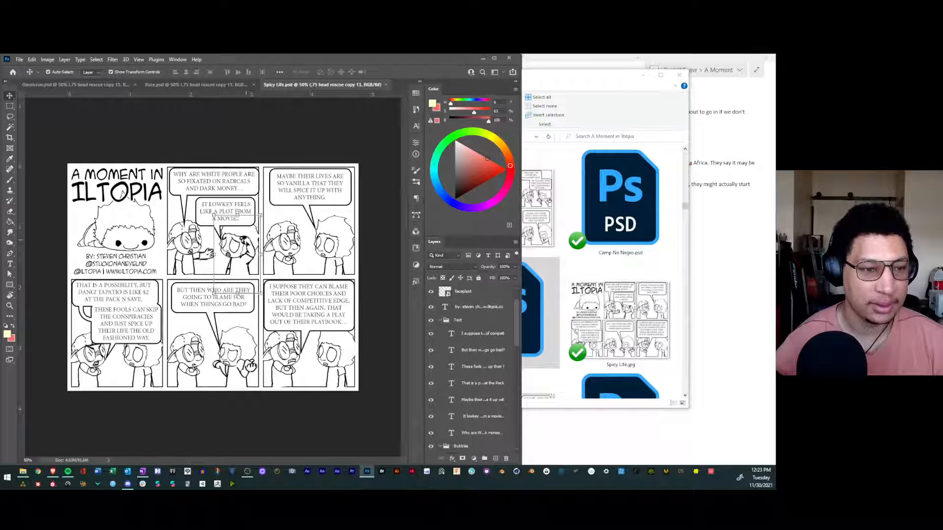
pyautogui.click(247, 245)
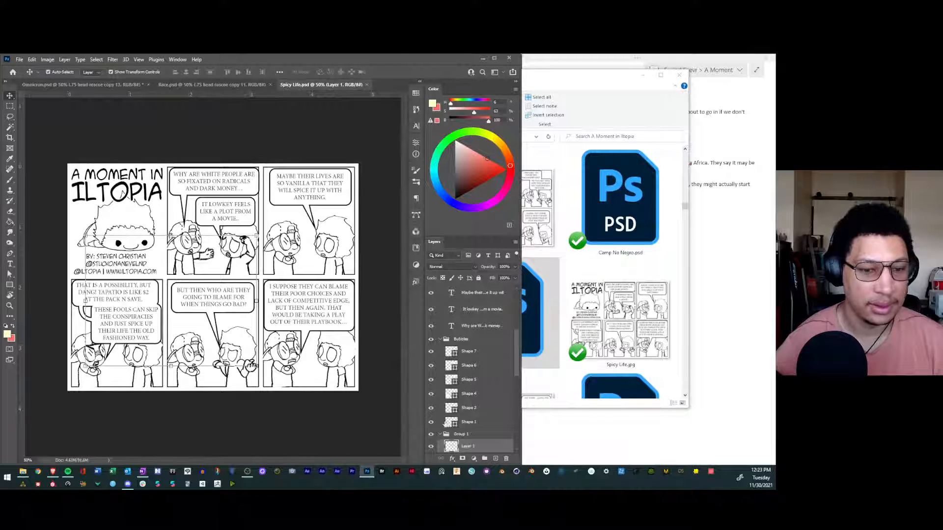
pyautogui.scroll(-3, 446, 423)
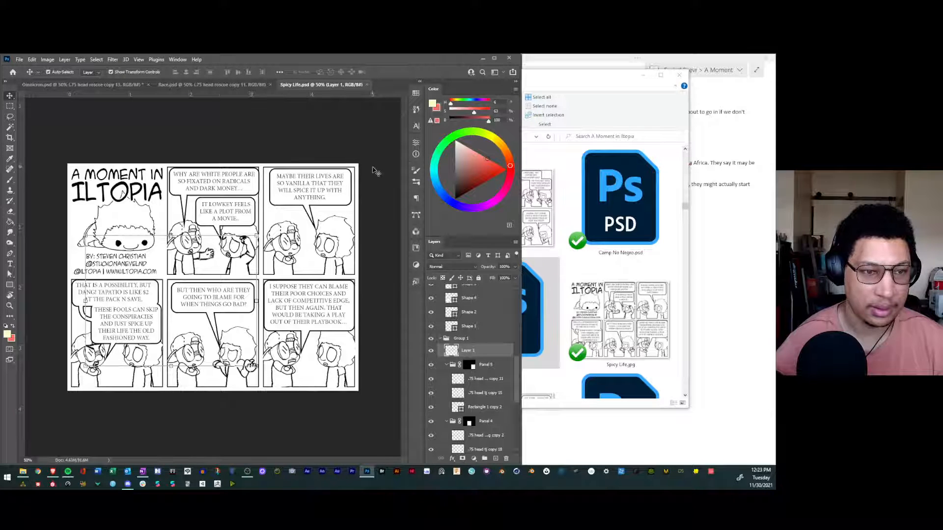
pyautogui.click(229, 238)
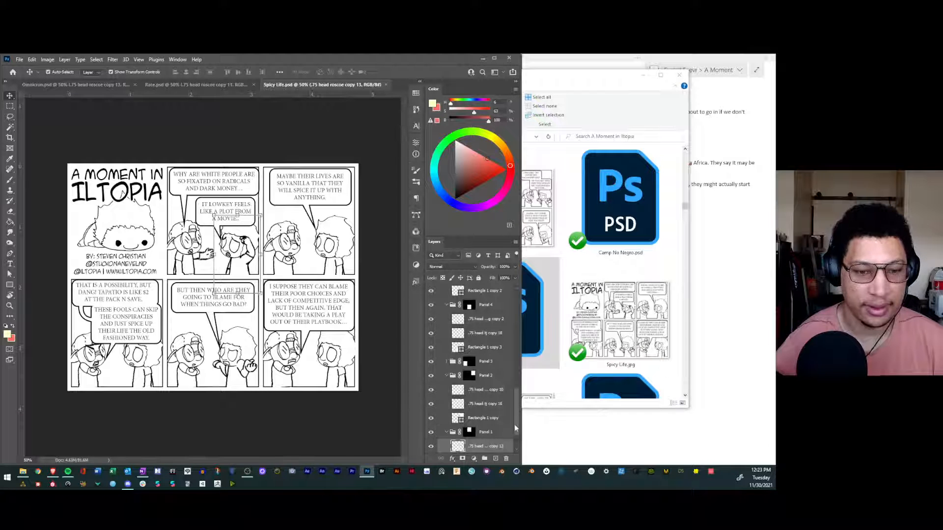
pyautogui.scroll(2, 514, 422)
pyautogui.scroll(7, 514, 417)
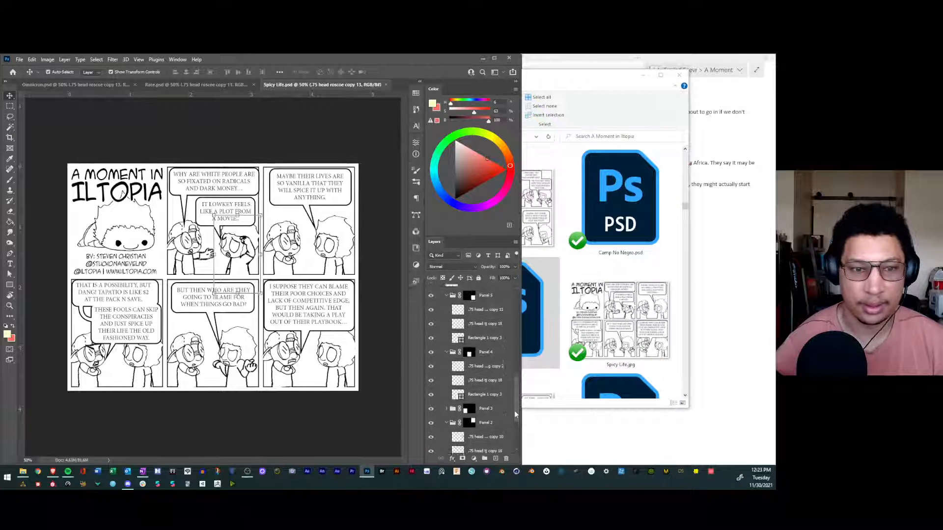
pyautogui.moveTo(468, 365); pyautogui.dragTo(480, 396)
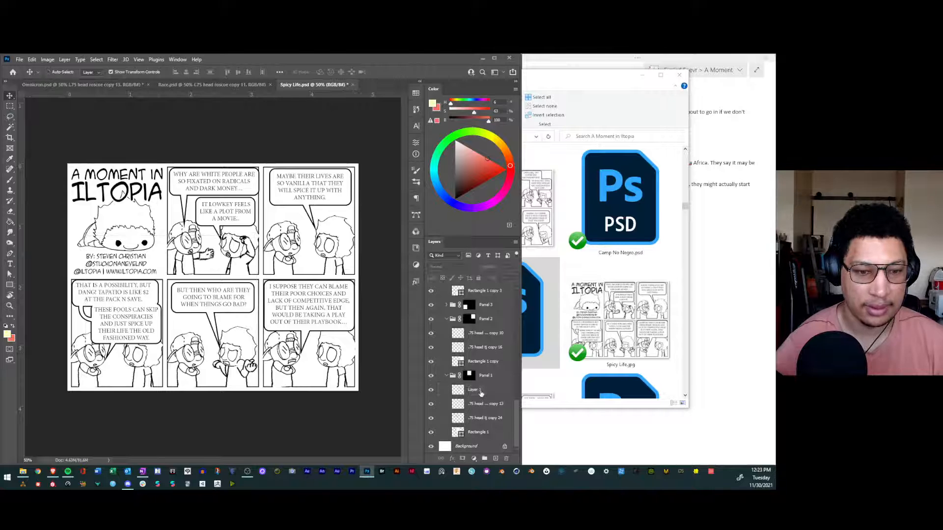
# Merge Layer 1 with the curly-haired character's layer in Spicy Life.psd's Panel 1 group
pyautogui.click(480, 392)
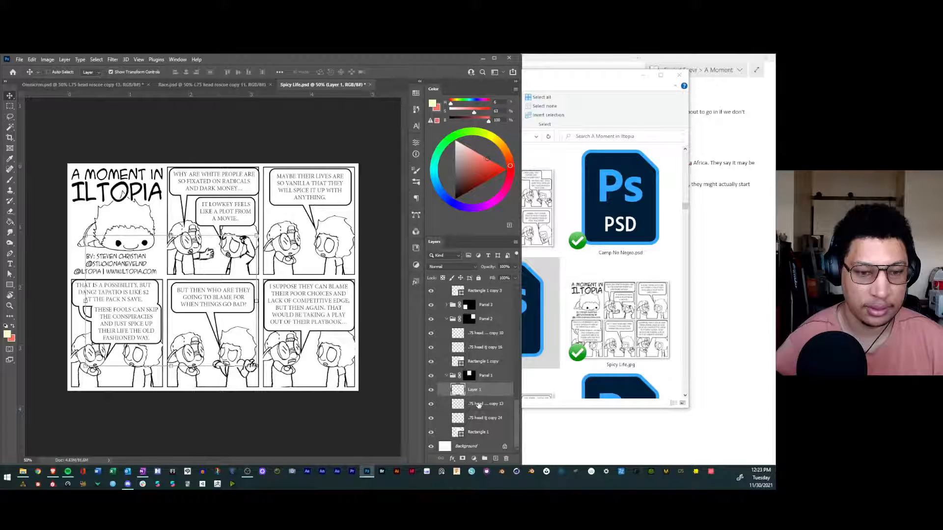
pyautogui.keyDown('shift'); pyautogui.click(479, 404); pyautogui.keyUp('shift')
pyautogui.rightClick(480, 404)
pyautogui.click(497, 301)
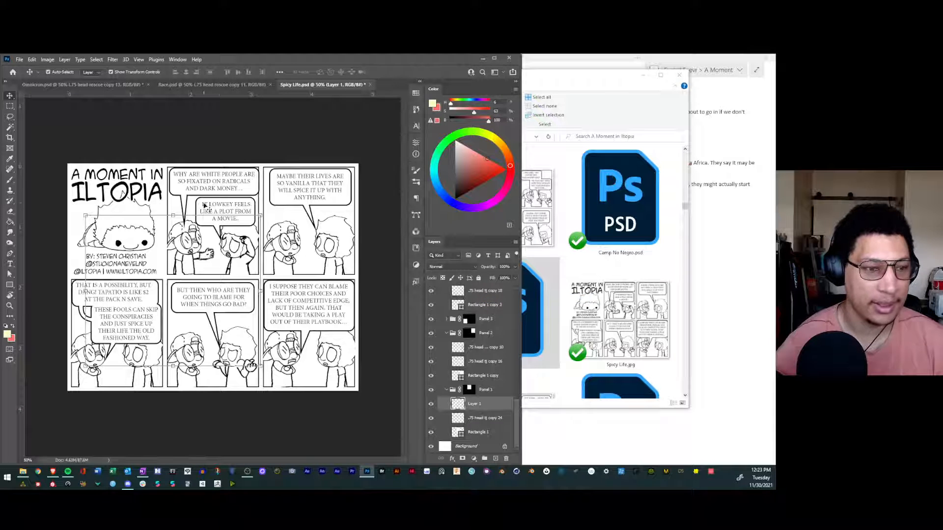
# Select a rectangle around Panel 1's curly-haired character and separate it from the merged layer onto a new layer with Layer Via Cut
pyautogui.click(9, 107)
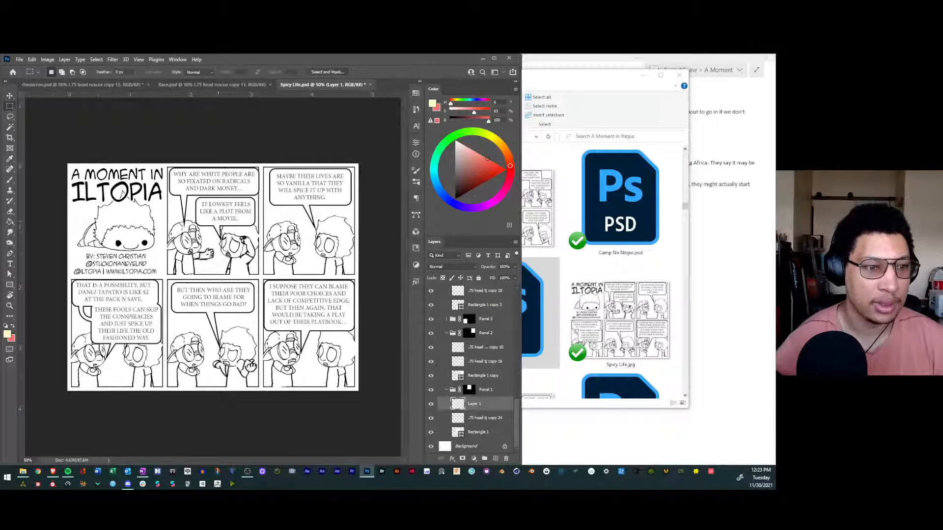
pyautogui.moveTo(195, 192); pyautogui.dragTo(268, 328)
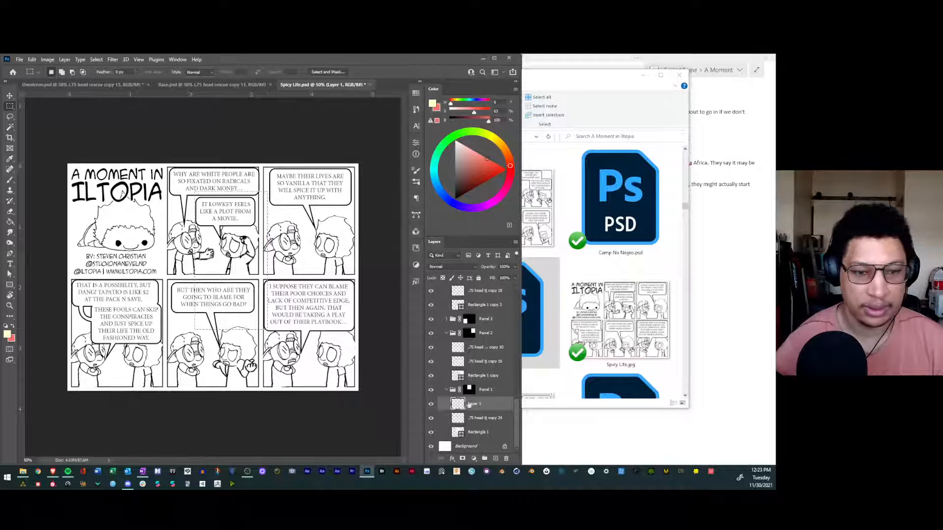
pyautogui.rightClick(484, 405)
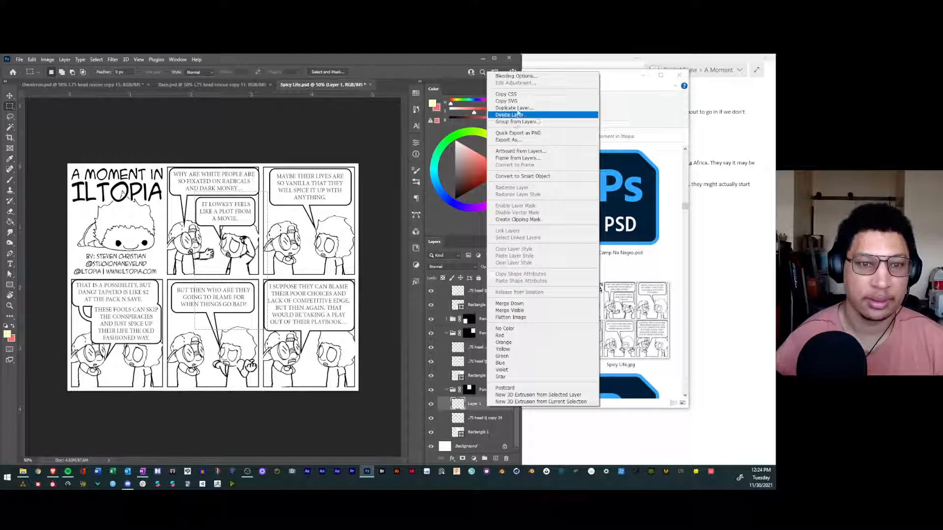
pyautogui.click(240, 257)
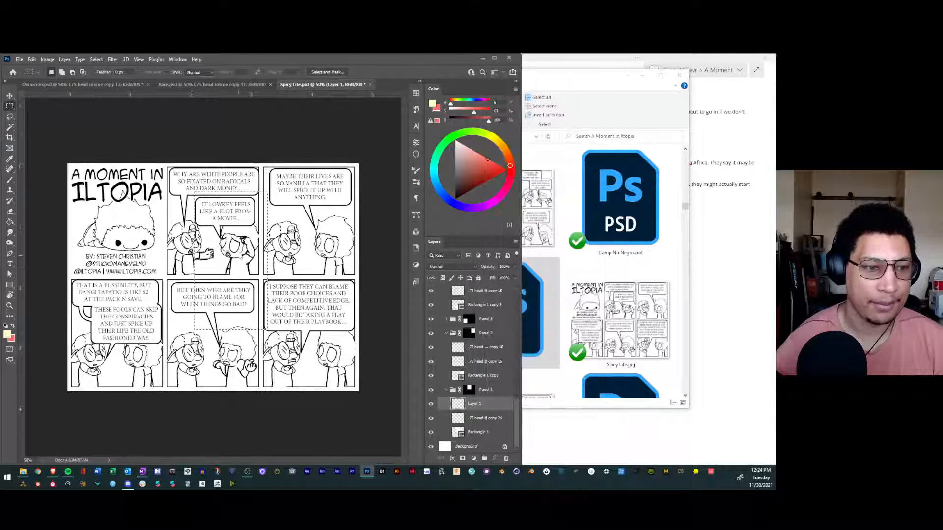
pyautogui.rightClick(239, 255)
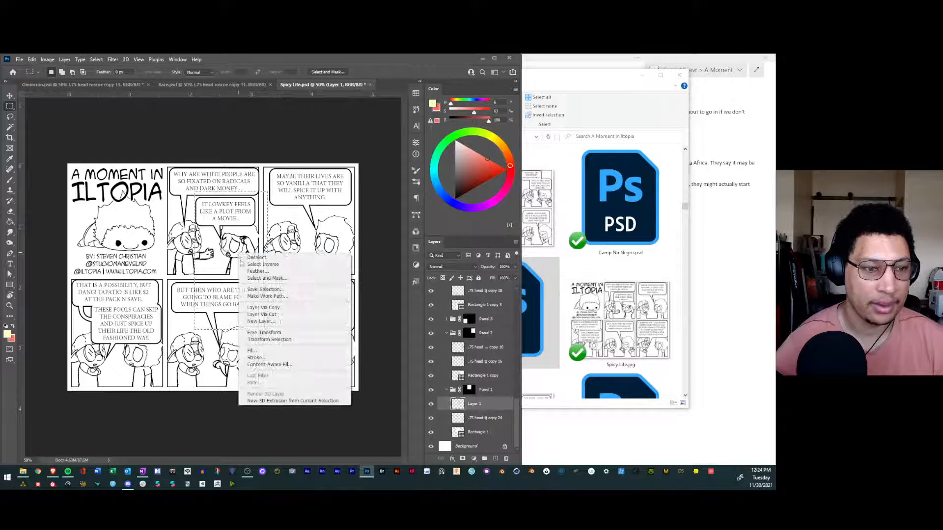
pyautogui.click(273, 314)
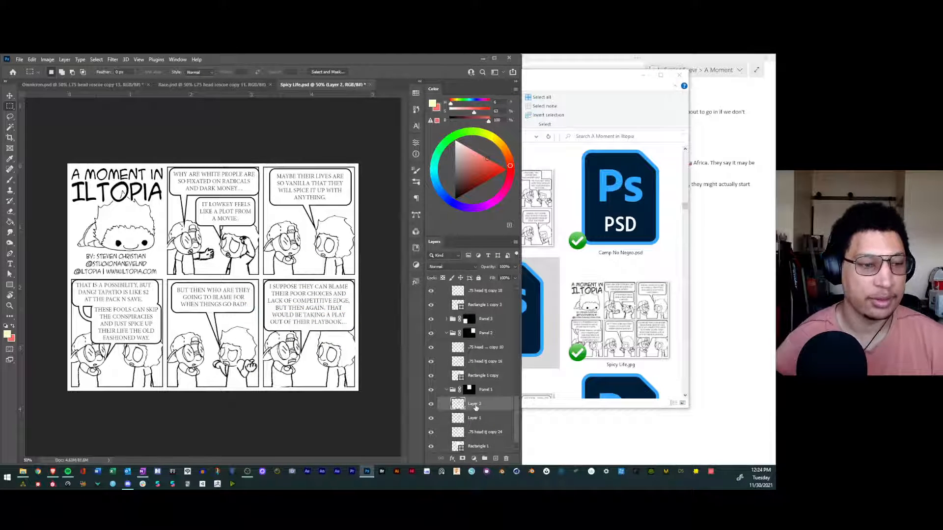
# Copy the cut-out curly-haired character from Spicy Life.psd into Omnicron's last panel over the old one, and delete the stray hand from its layer
pyautogui.click(77, 85)
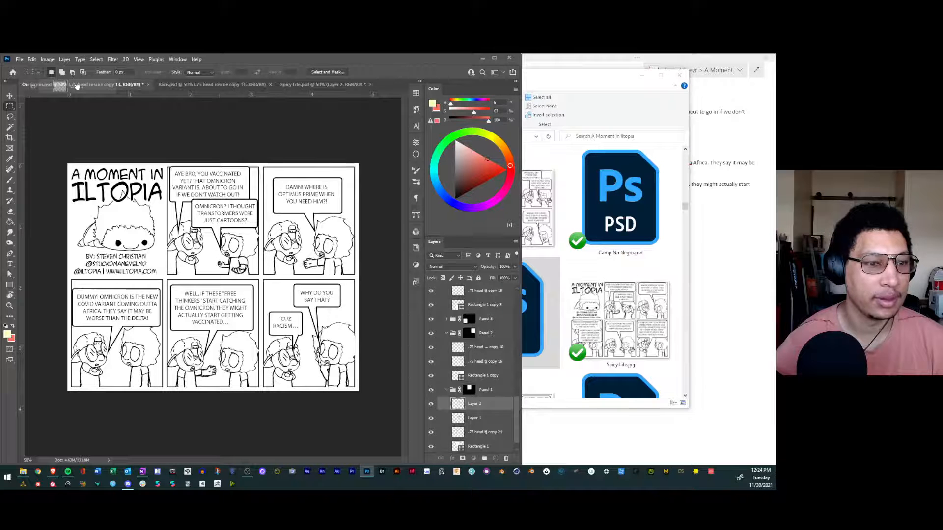
pyautogui.moveTo(77, 86); pyautogui.dragTo(339, 363)
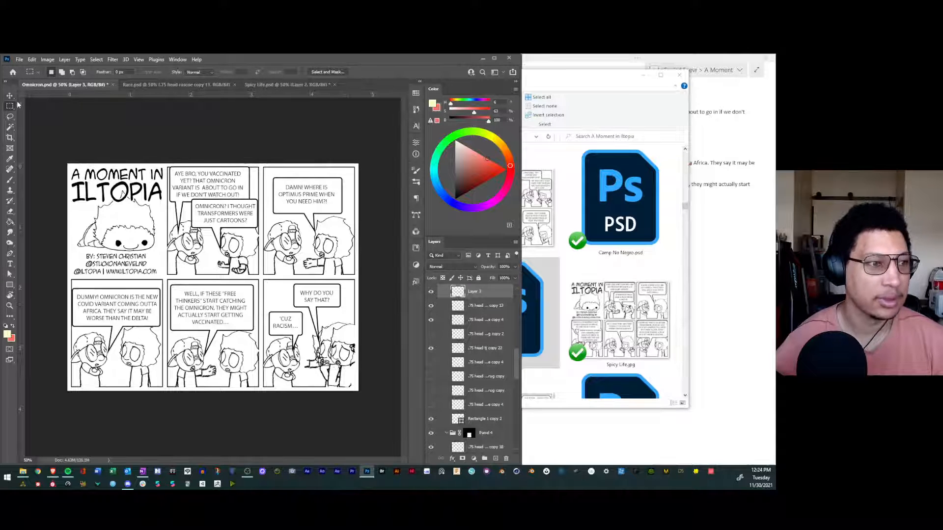
pyautogui.press('v')
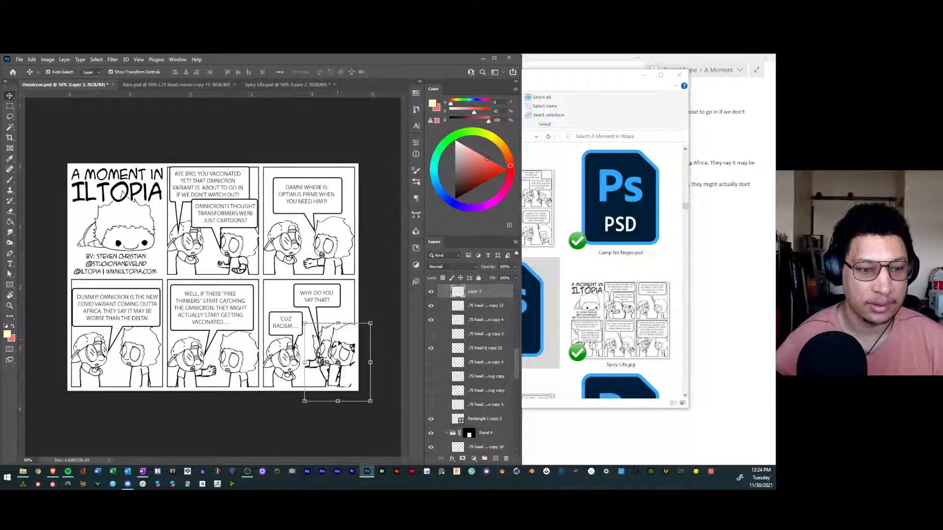
pyautogui.moveTo(339, 343); pyautogui.dragTo(334, 331)
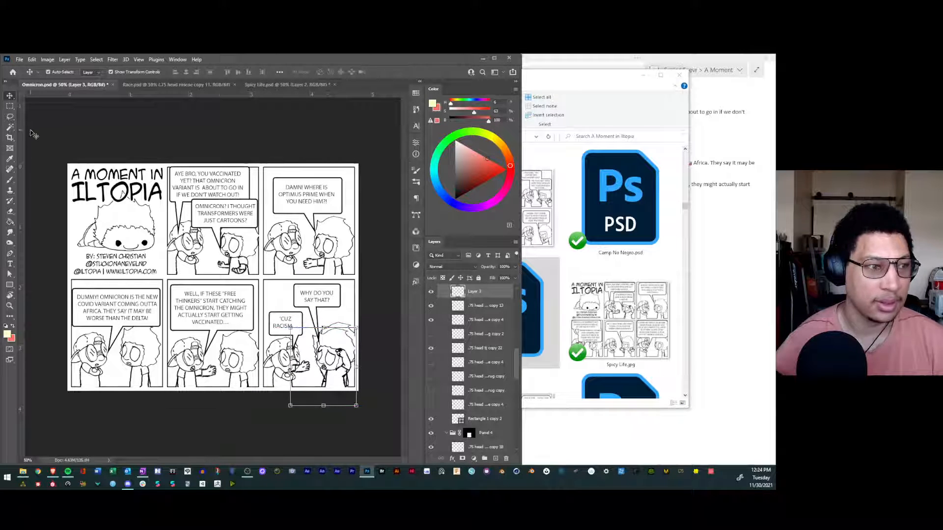
pyautogui.click(9, 106)
pyautogui.moveTo(267, 335); pyautogui.dragTo(311, 392)
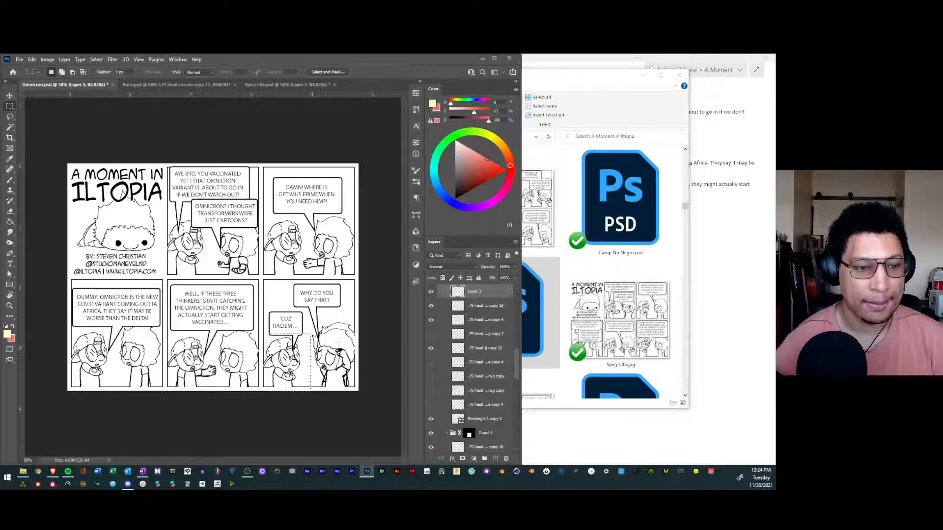
# Hide the old curly-haired character's copy 13 and copy 4 layers in the Panel 5 group and nudge the new character slightly left
pyautogui.scroll(2, 479, 304)
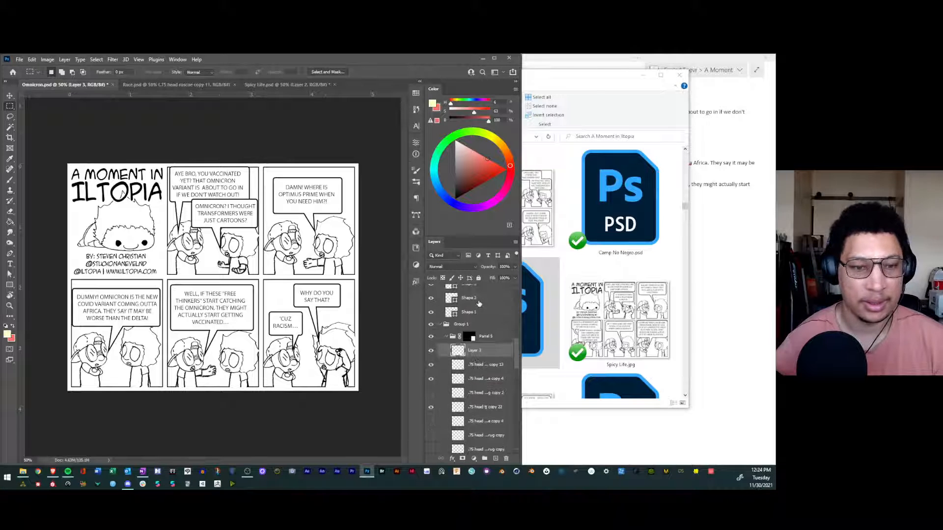
pyautogui.click(431, 379)
pyautogui.press('v')
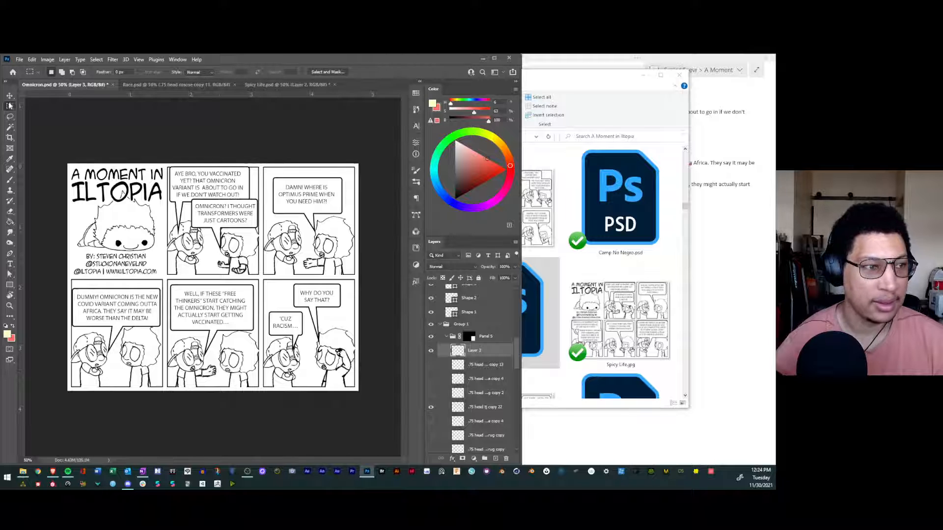
pyautogui.moveTo(331, 358); pyautogui.dragTo(329, 360)
pyautogui.click(388, 374)
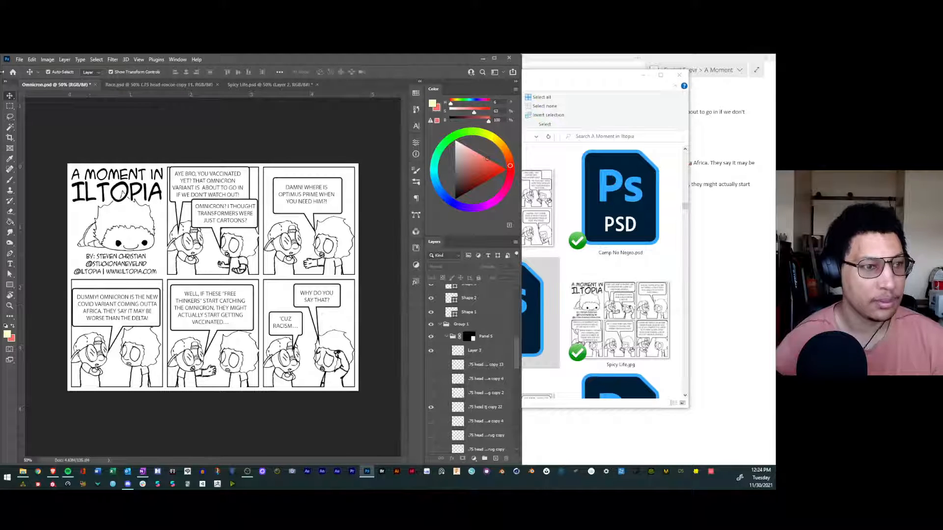
# Save Omnicron.psd and set up its export as a JPG with Good quality
pyautogui.click(32, 59)
pyautogui.click(36, 153)
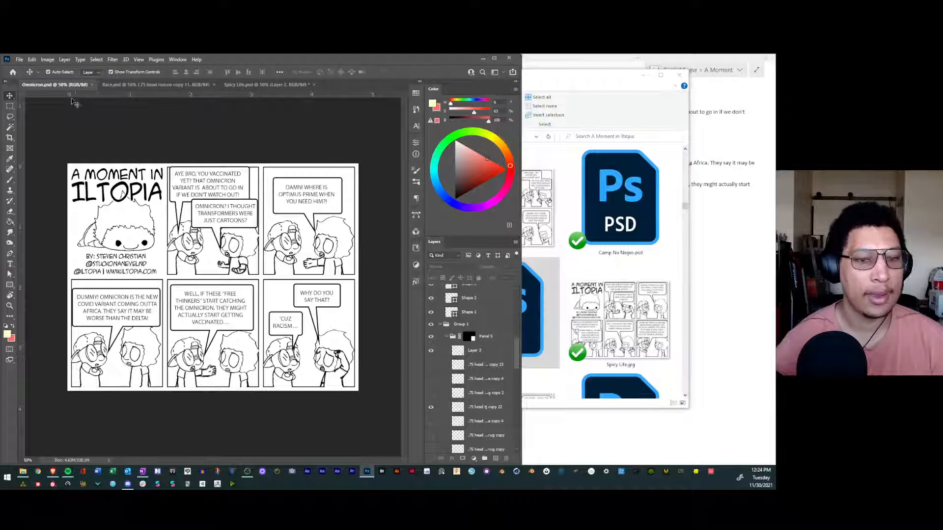
pyautogui.click(20, 59)
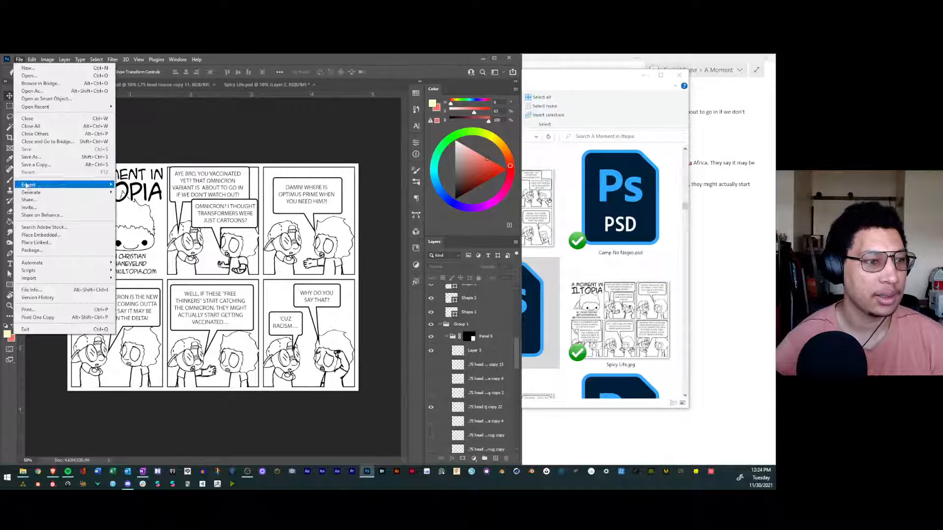
pyautogui.moveTo(28, 185)
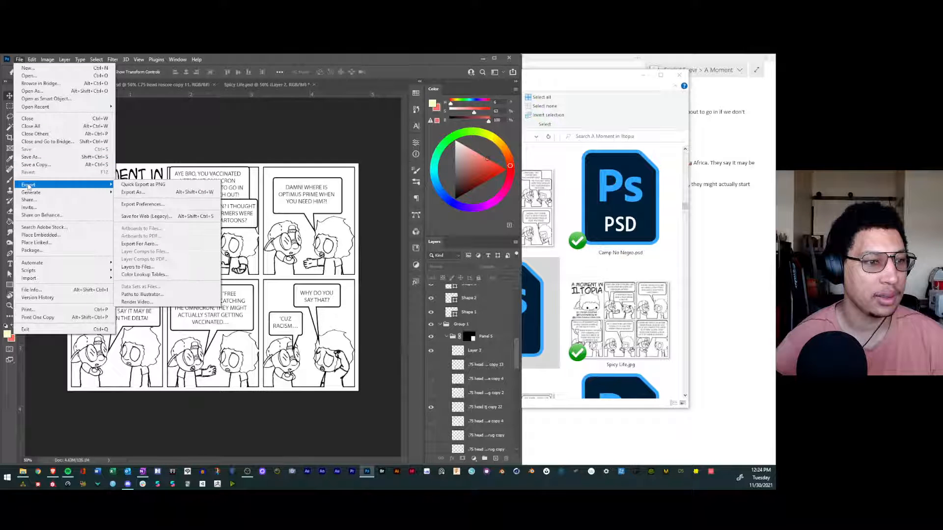
pyautogui.click(143, 192)
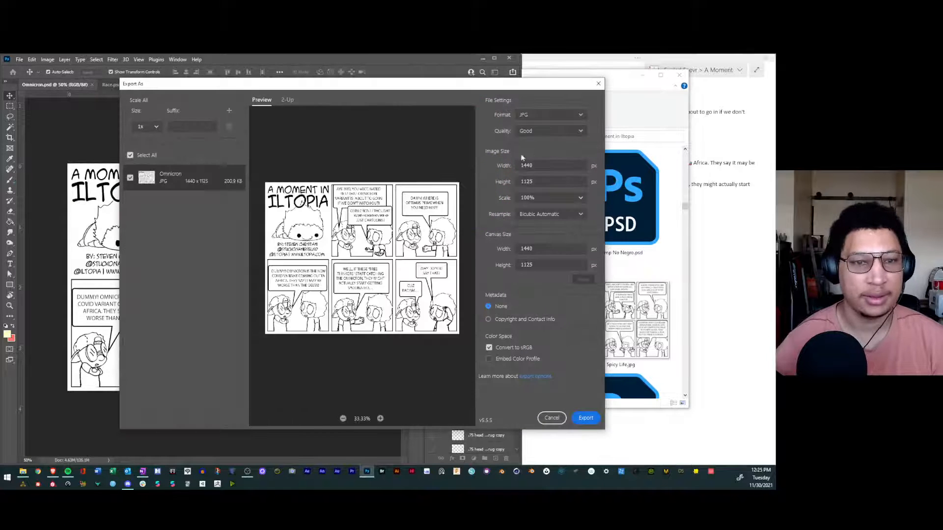
pyautogui.click(579, 131)
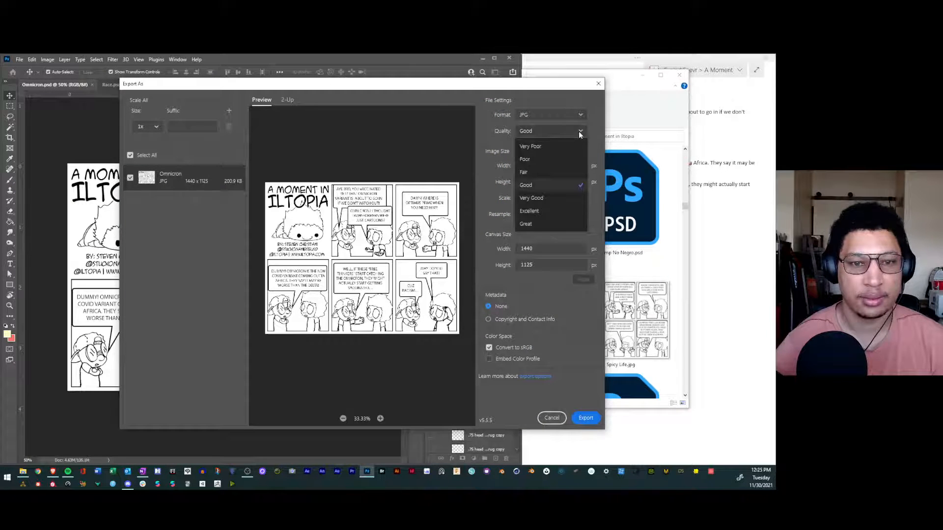
pyautogui.click(587, 137)
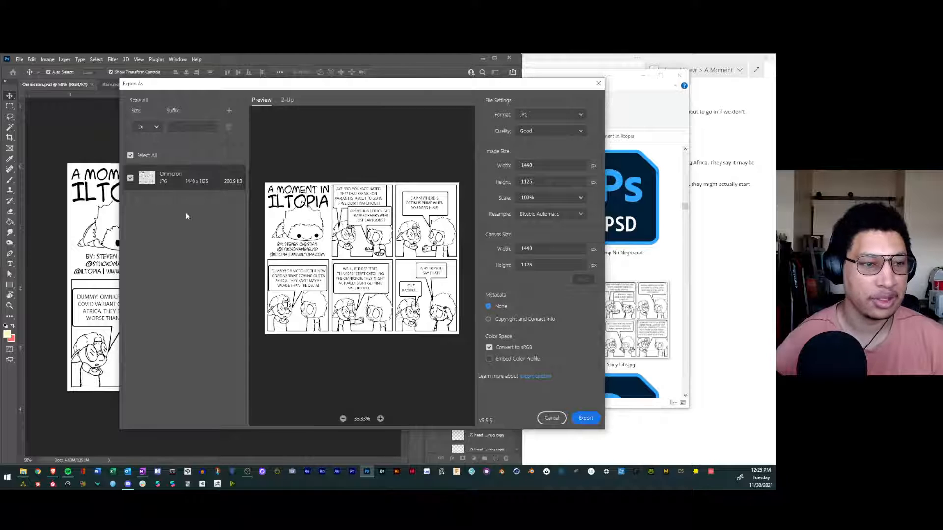
# Export the comic as Omnicron.jpg into the A Moment in Iltopia folder and save Omnicron.psd again
pyautogui.click(589, 417)
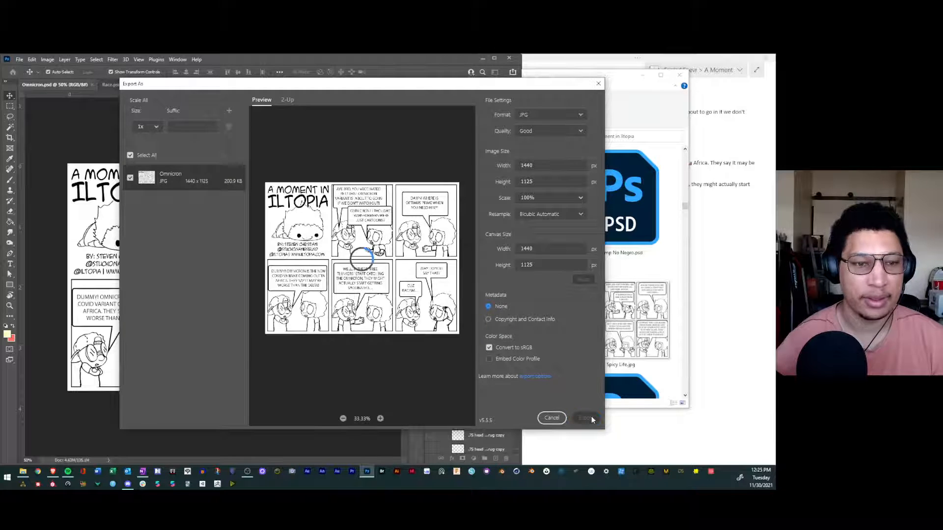
pyautogui.scroll(5, 167, 196)
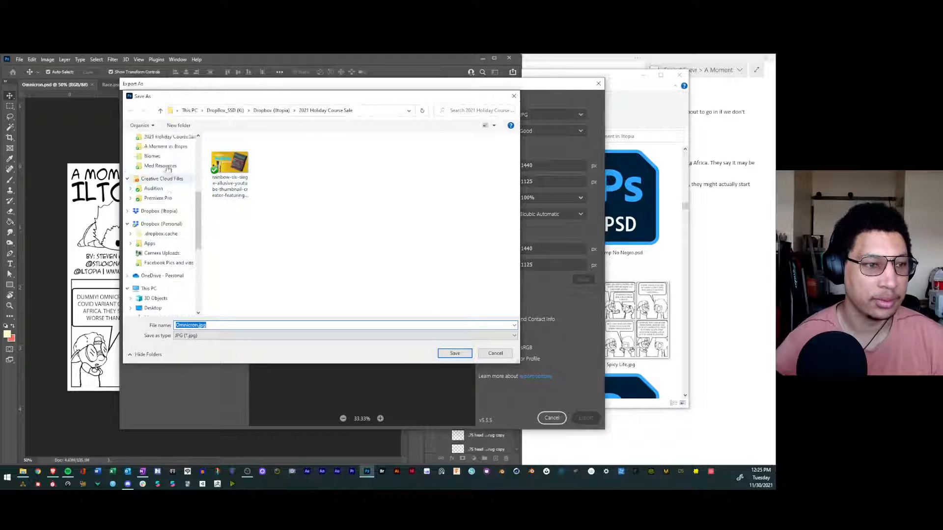
pyautogui.scroll(1, 179, 190)
pyautogui.click(162, 204)
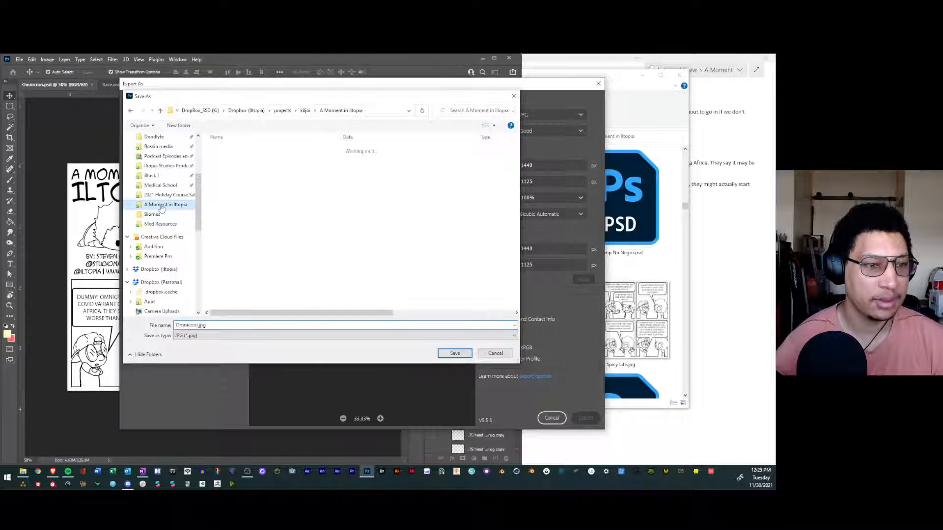
pyautogui.click(455, 353)
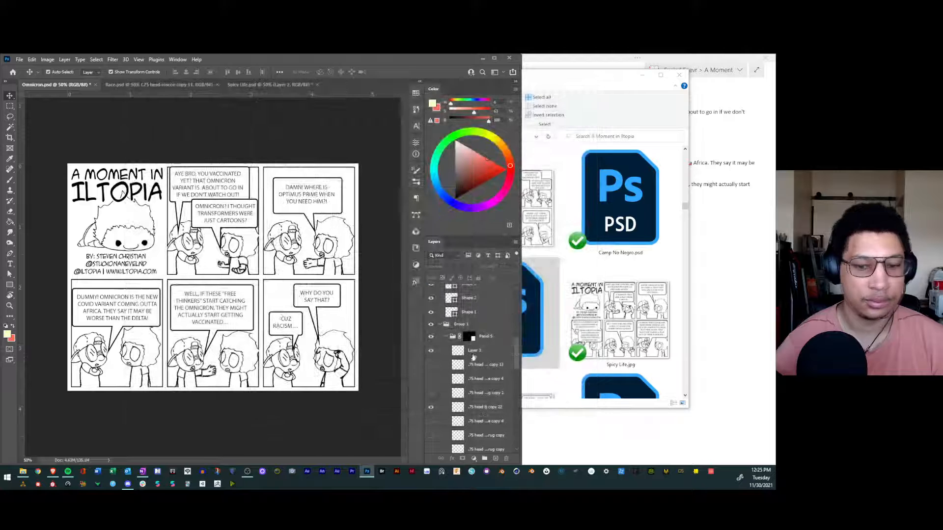
pyautogui.click(19, 59)
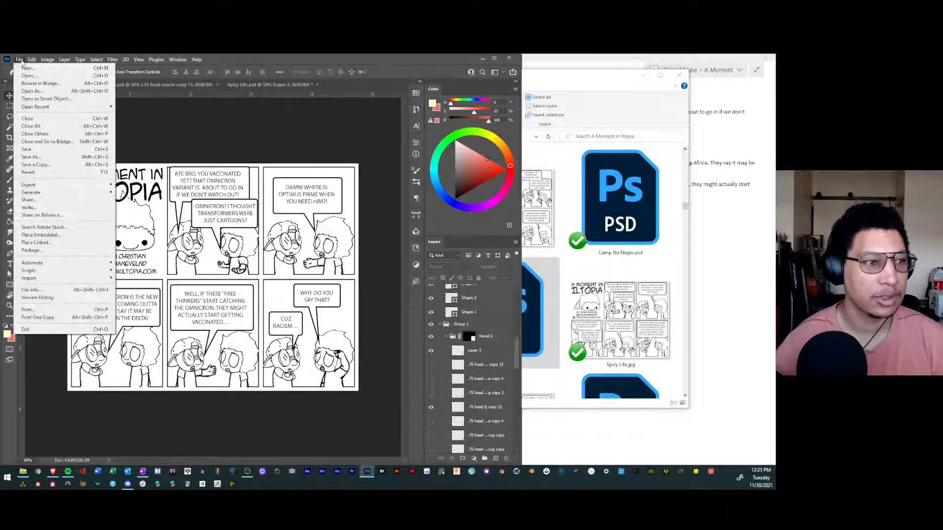
pyautogui.click(28, 149)
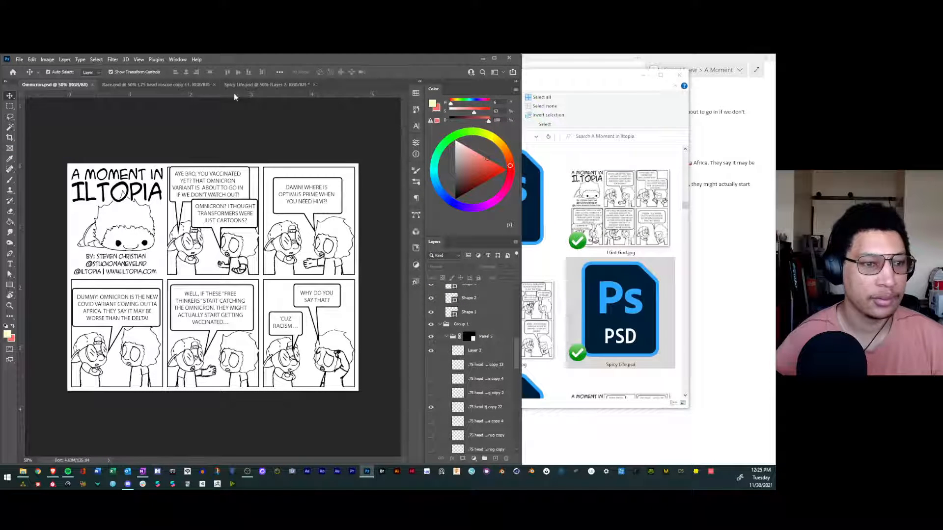